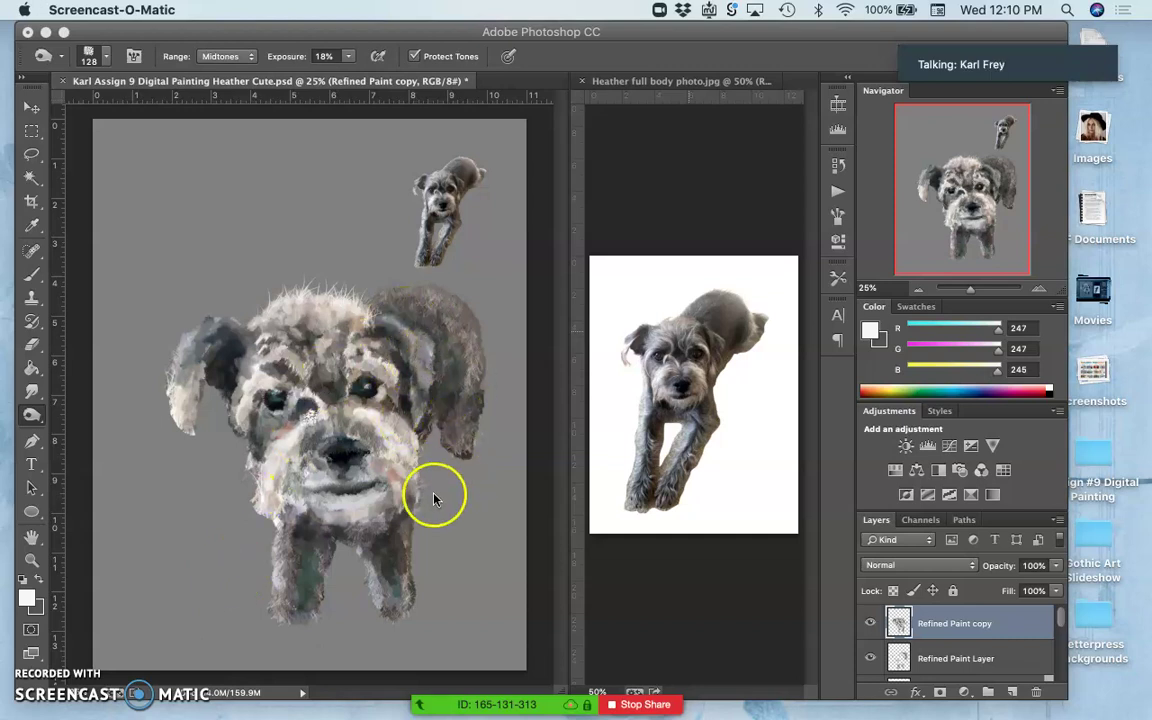
# Dodge the chin and upper legs at 18% midtone exposure, zooming in on the face.
pyautogui.moveTo(370, 548)
pyautogui.mouseDown()
pyautogui.moveTo(317, 536)
pyautogui.moveTo(368, 532)
pyautogui.mouseUp()
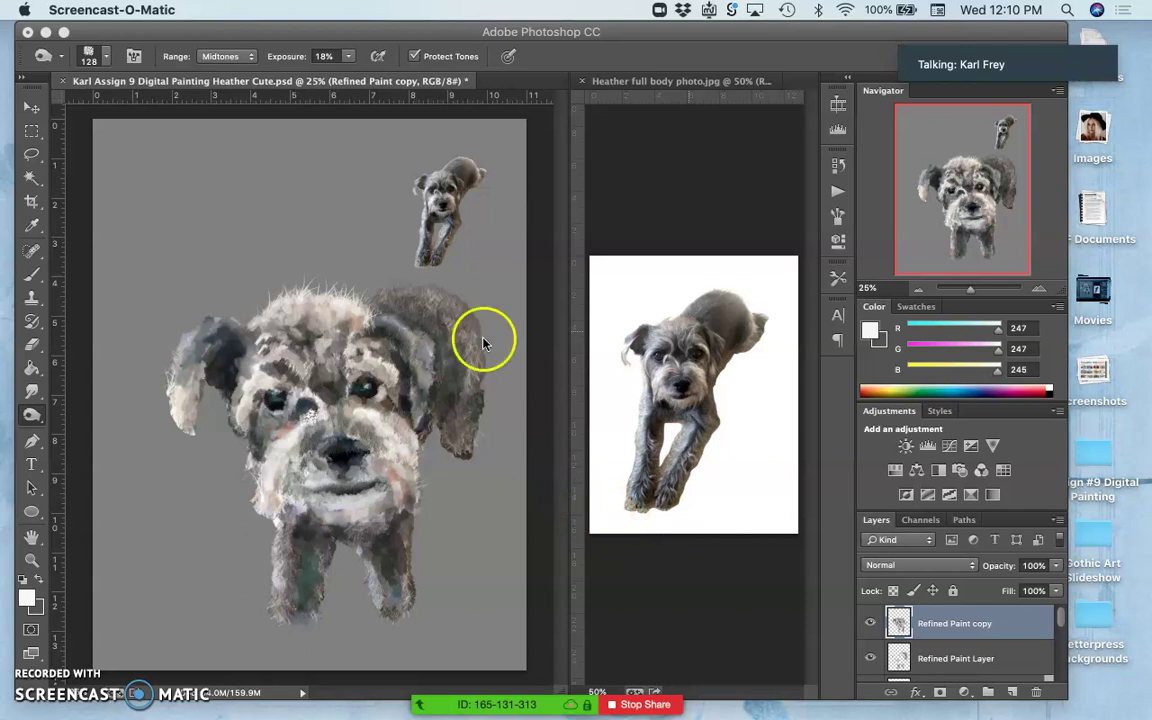
pyautogui.click(152, 85)
pyautogui.press('super+equal')
pyautogui.press('super+equal')
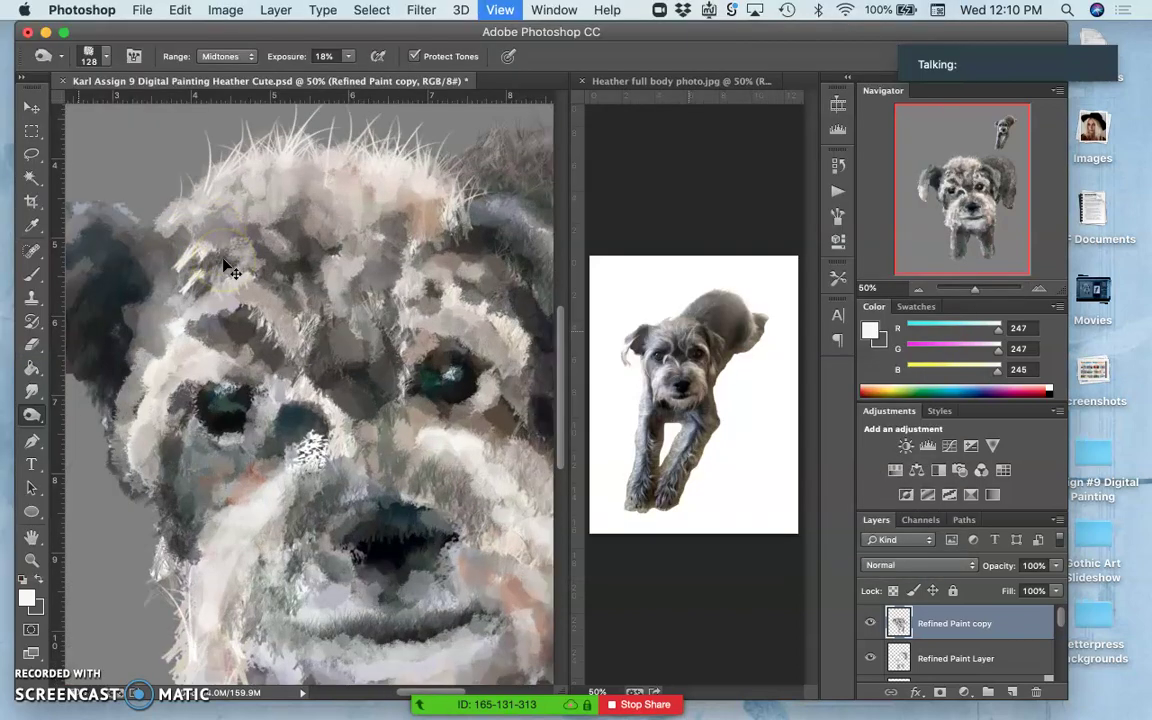
pyautogui.keyDown('super'); pyautogui.click(288, 296); pyautogui.keyUp('super')
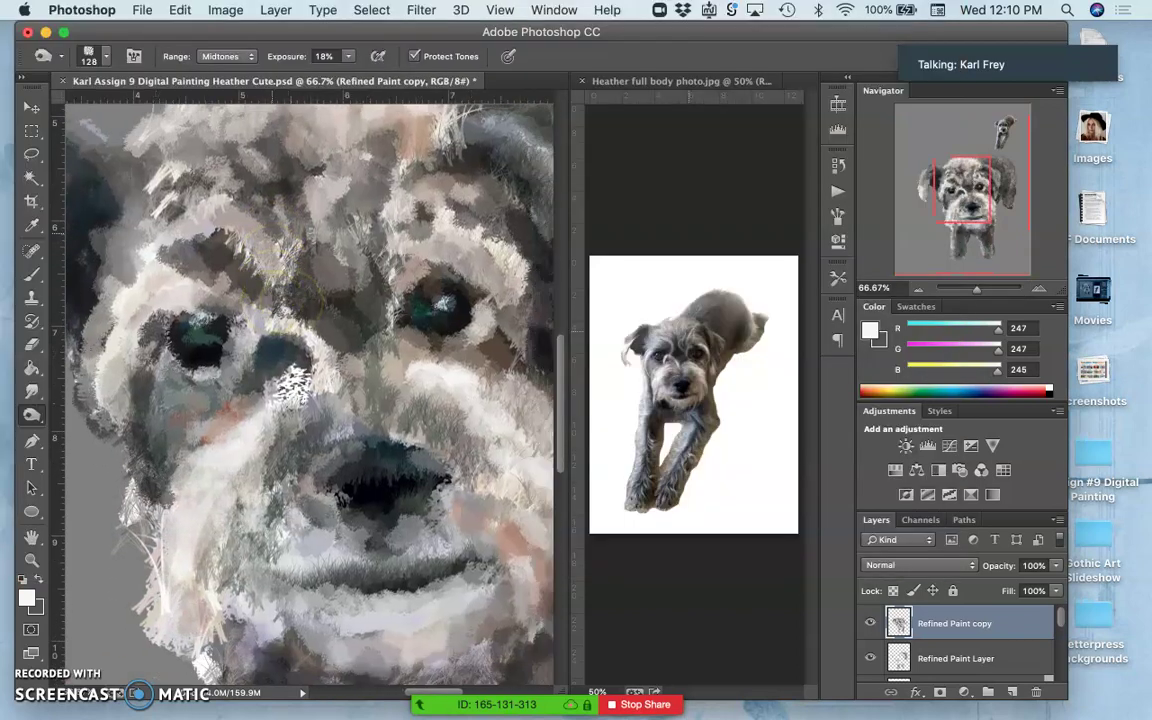
pyautogui.scroll(-5, 353, 488)
pyautogui.hscroll(2, 353, 488)
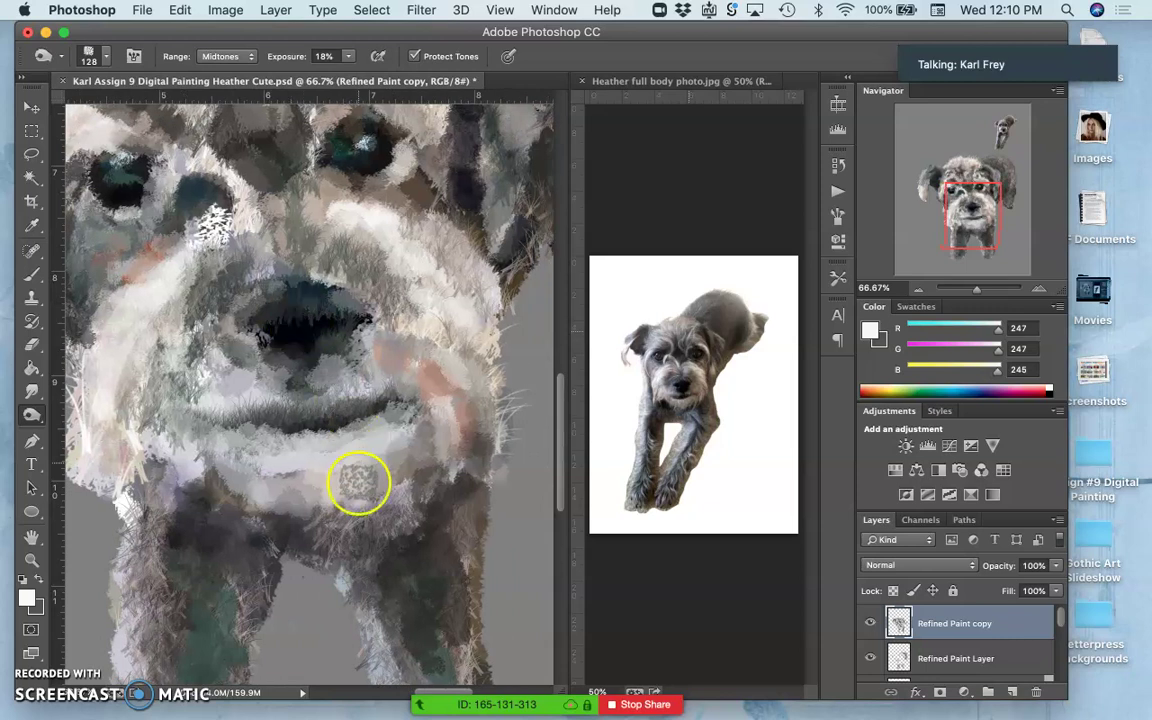
pyautogui.moveTo(353, 488)
pyautogui.mouseDown()
pyautogui.moveTo(305, 530)
pyautogui.moveTo(290, 521)
pyautogui.moveTo(364, 505)
pyautogui.moveTo(318, 510)
pyautogui.mouseUp()
# Zoom back out and dodge the eyes, nose and muzzle fur.
pyautogui.press('super+minus')
pyautogui.press('super+minus')
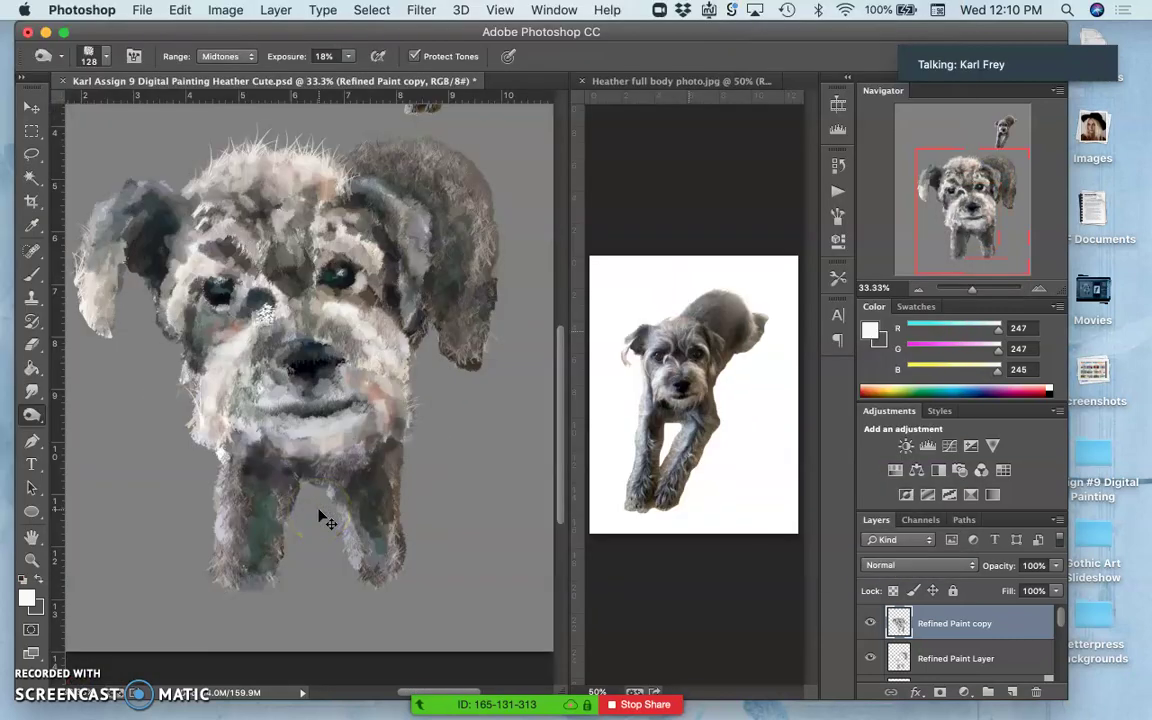
pyautogui.scroll(2, 326, 517)
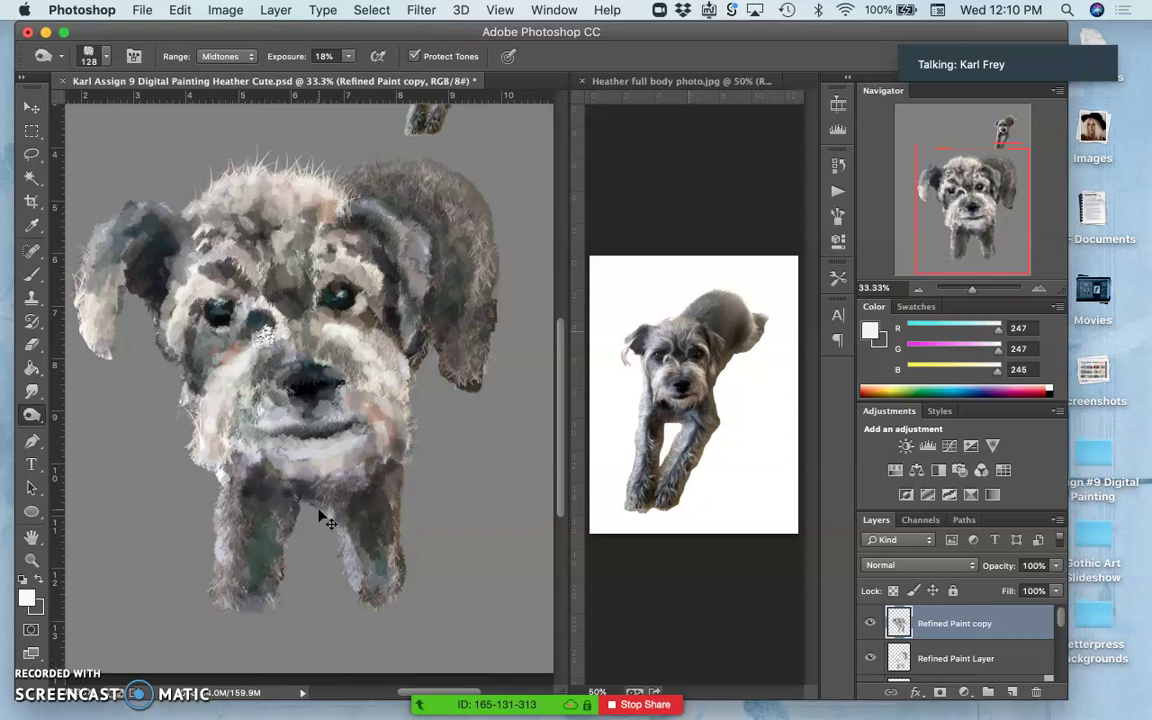
pyautogui.moveTo(267, 444)
pyautogui.mouseDown()
pyautogui.moveTo(262, 273)
pyautogui.moveTo(350, 442)
pyautogui.moveTo(329, 404)
pyautogui.moveTo(282, 389)
pyautogui.mouseUp()
# Lasso the dog's front legs and chest, toggling Refined Paint copy's visibility to compare.
pyautogui.click(30, 153)
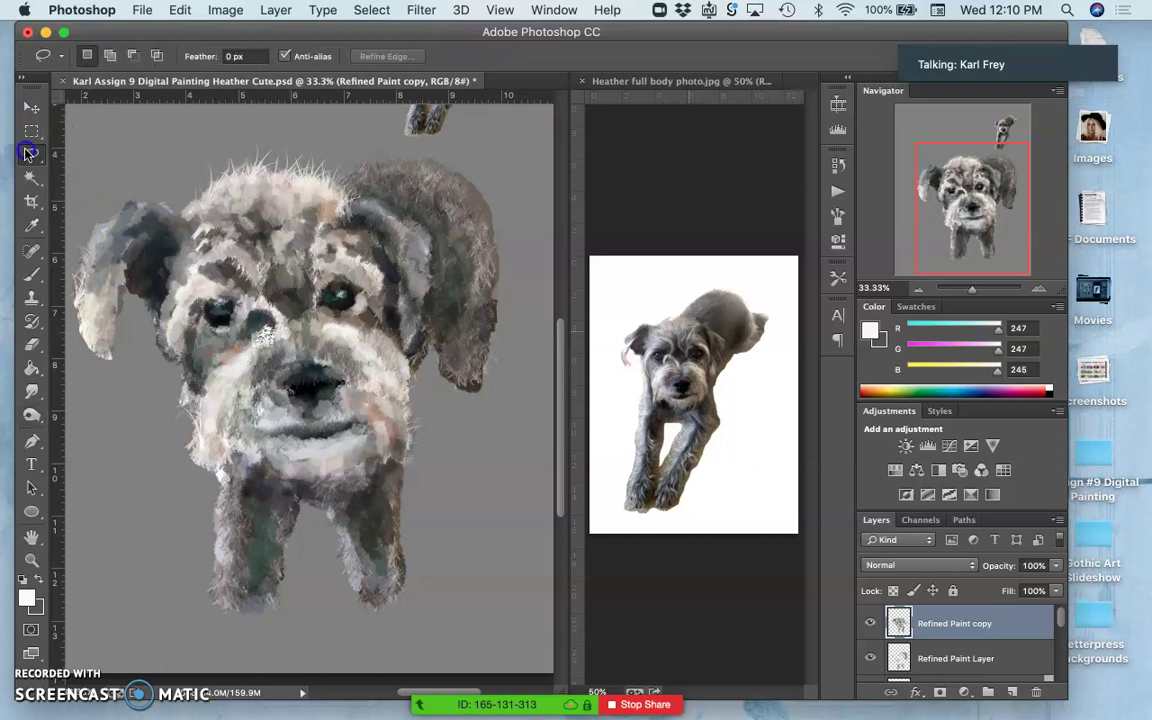
pyautogui.moveTo(494, 388)
pyautogui.mouseDown()
pyautogui.moveTo(441, 477)
pyautogui.moveTo(354, 490)
pyautogui.moveTo(381, 476)
pyautogui.mouseUp()
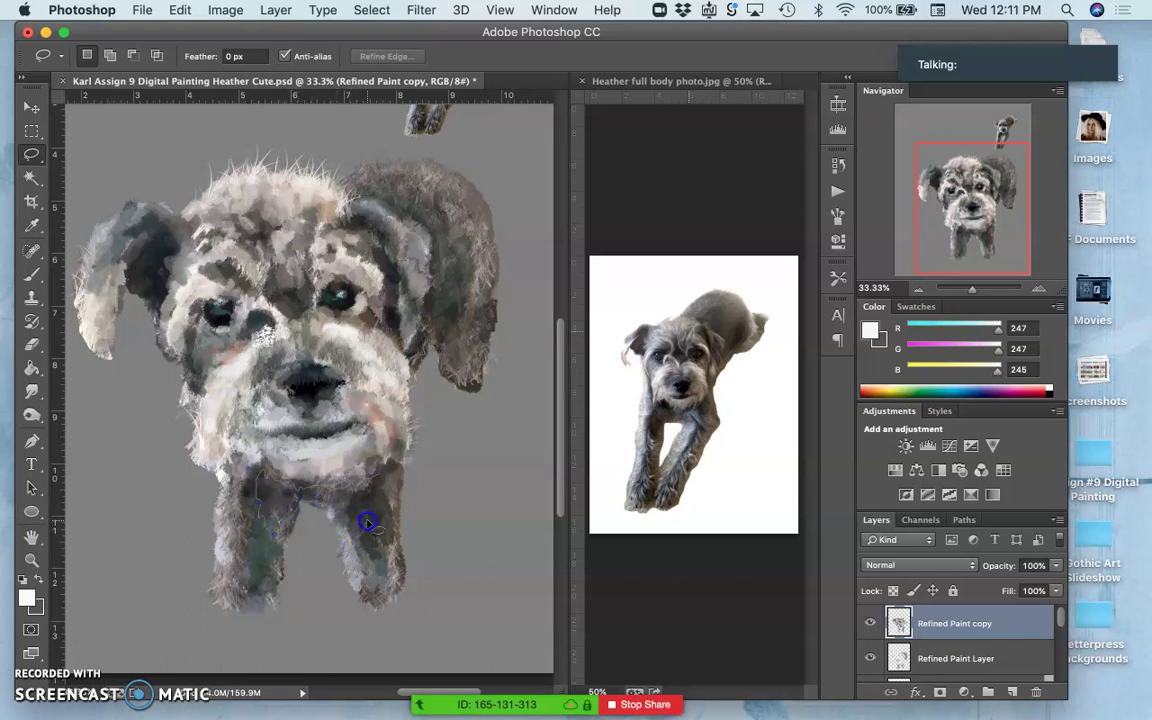
pyautogui.moveTo(380, 485); pyautogui.dragTo(380, 487)
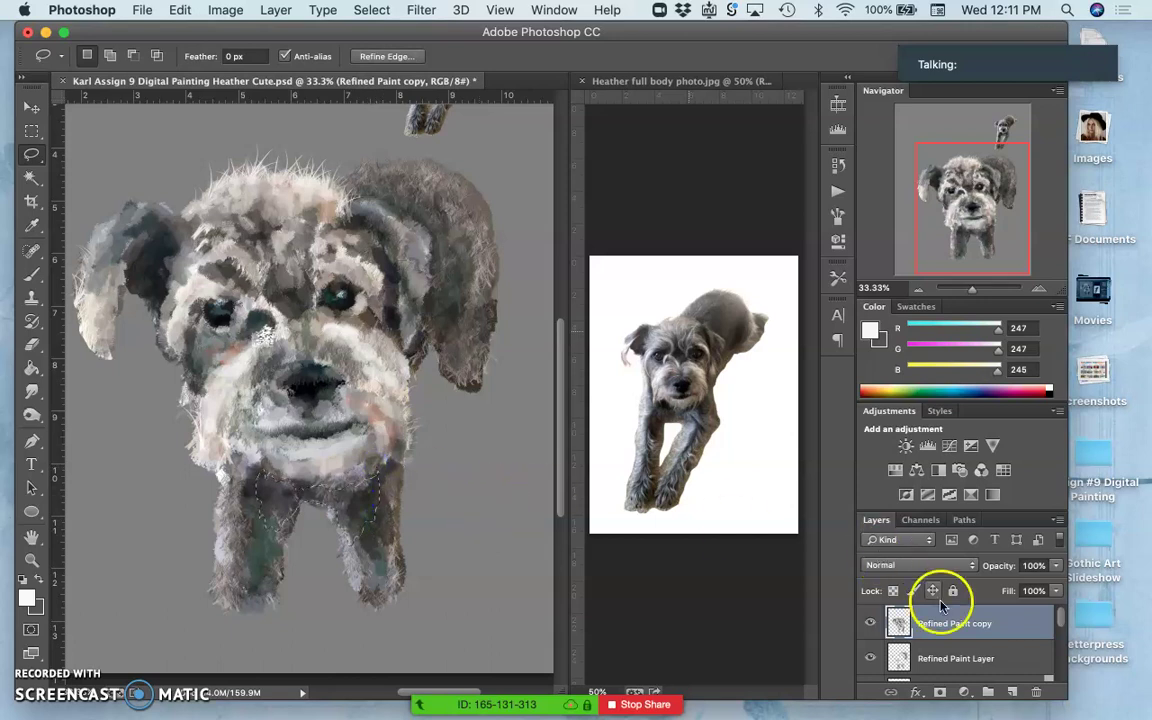
pyautogui.click(869, 623)
pyautogui.click(869, 623)
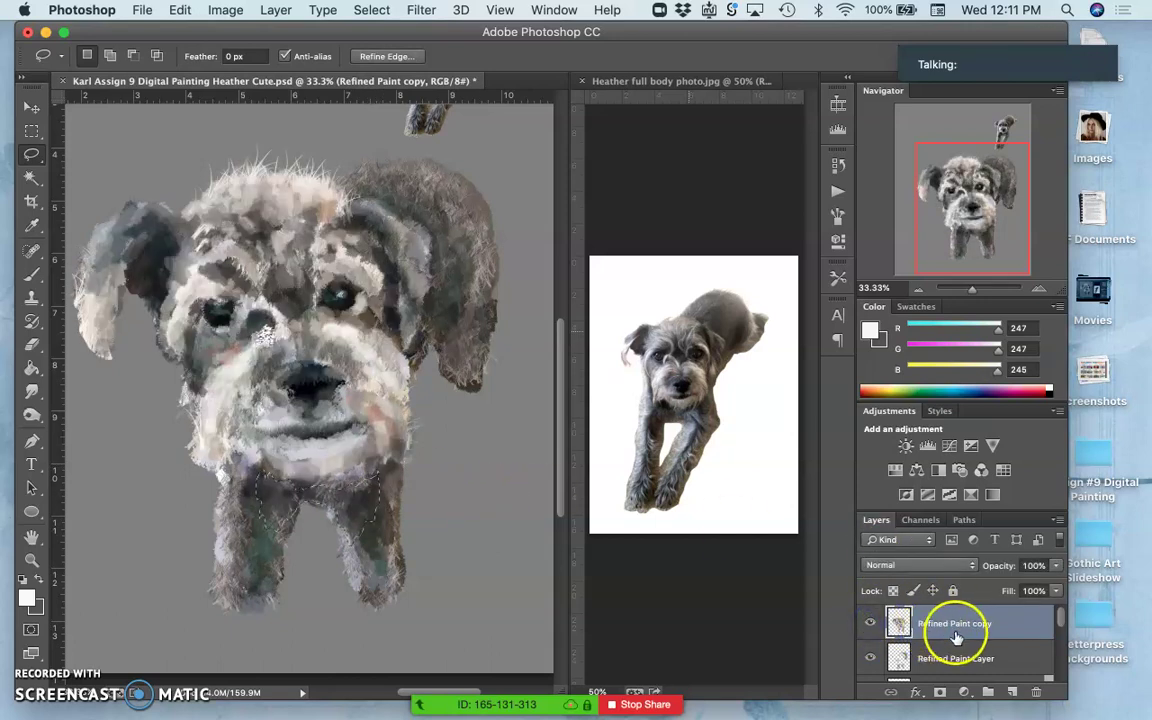
# Copy the legs to Layer 9, deselect, and try Darken, then Multiply at 50% opacity.
pyautogui.press('super+j')
pyautogui.press('super+d')
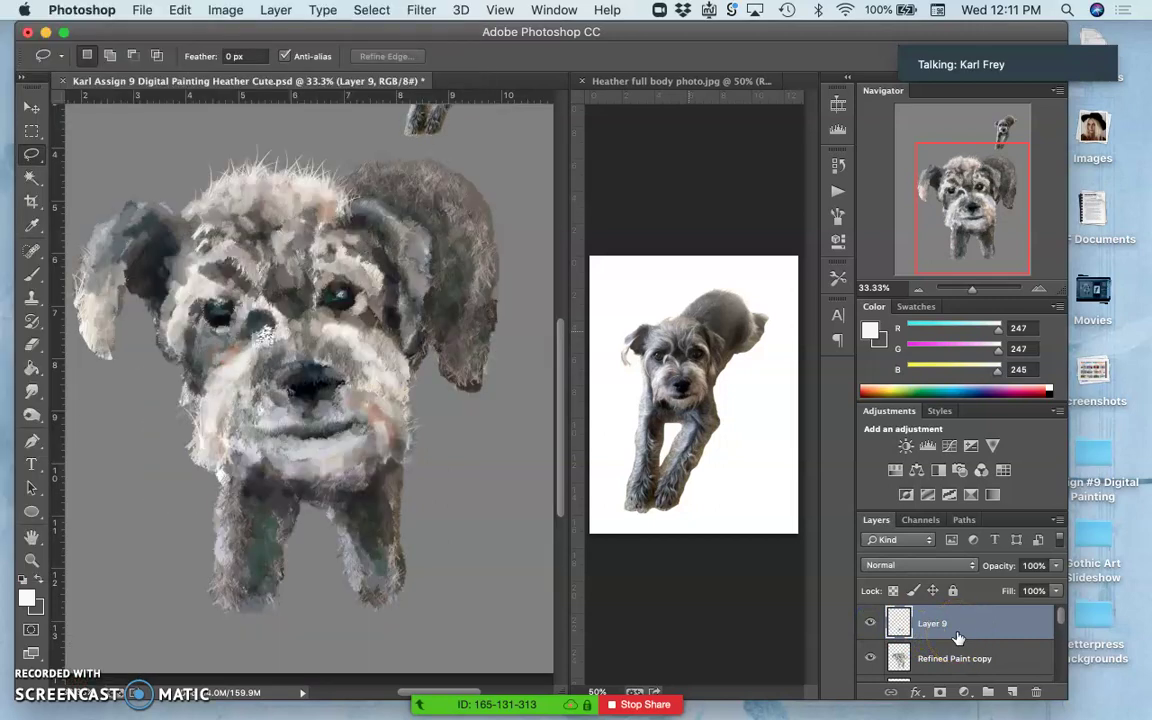
pyautogui.click(925, 567)
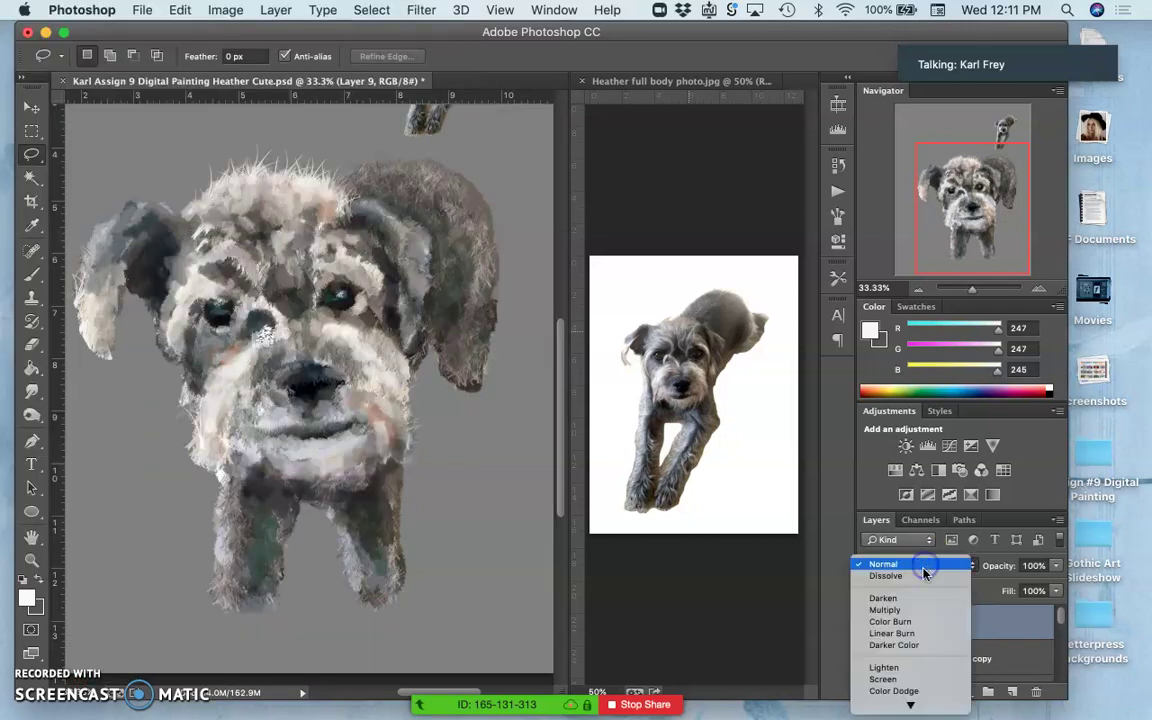
pyautogui.click(916, 601)
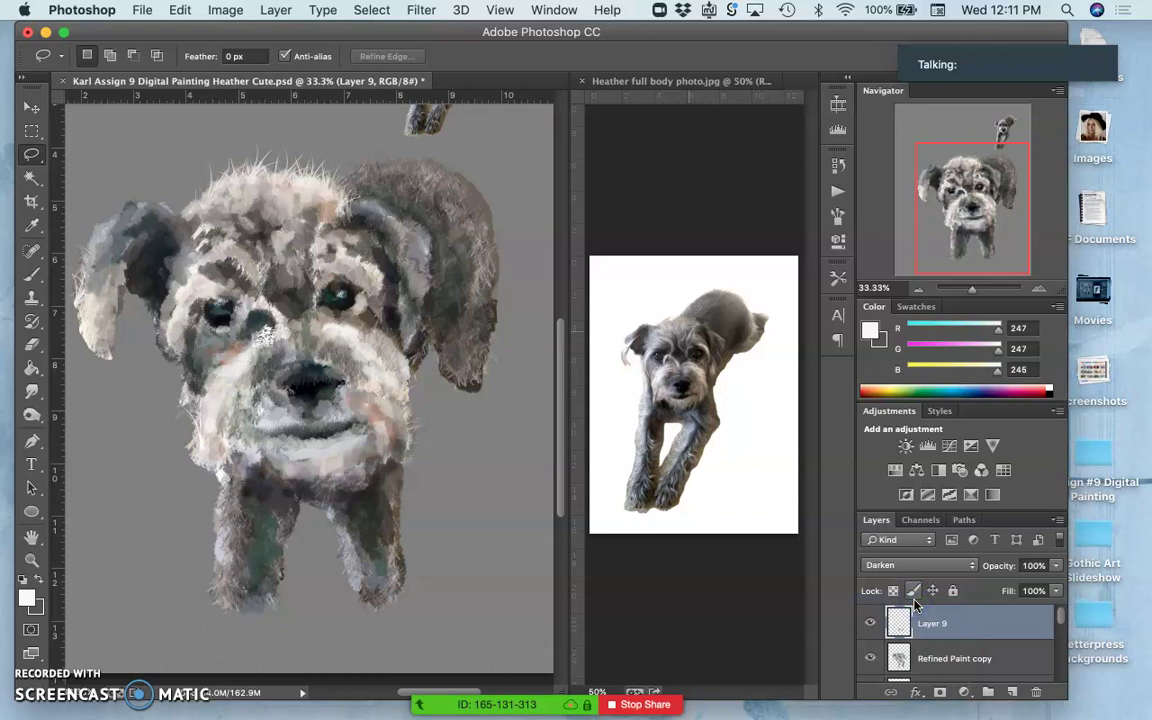
pyautogui.click(920, 566)
pyautogui.click(915, 578)
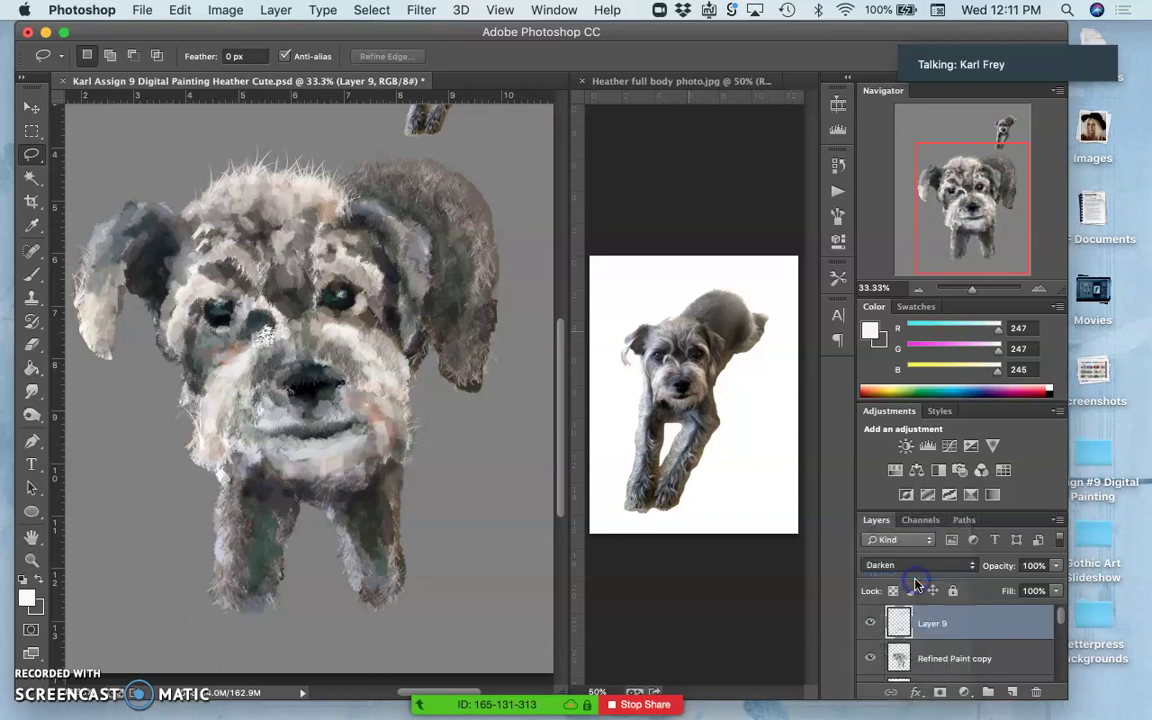
pyautogui.click(1055, 565)
pyautogui.moveTo(1035, 584); pyautogui.dragTo(1022, 586)
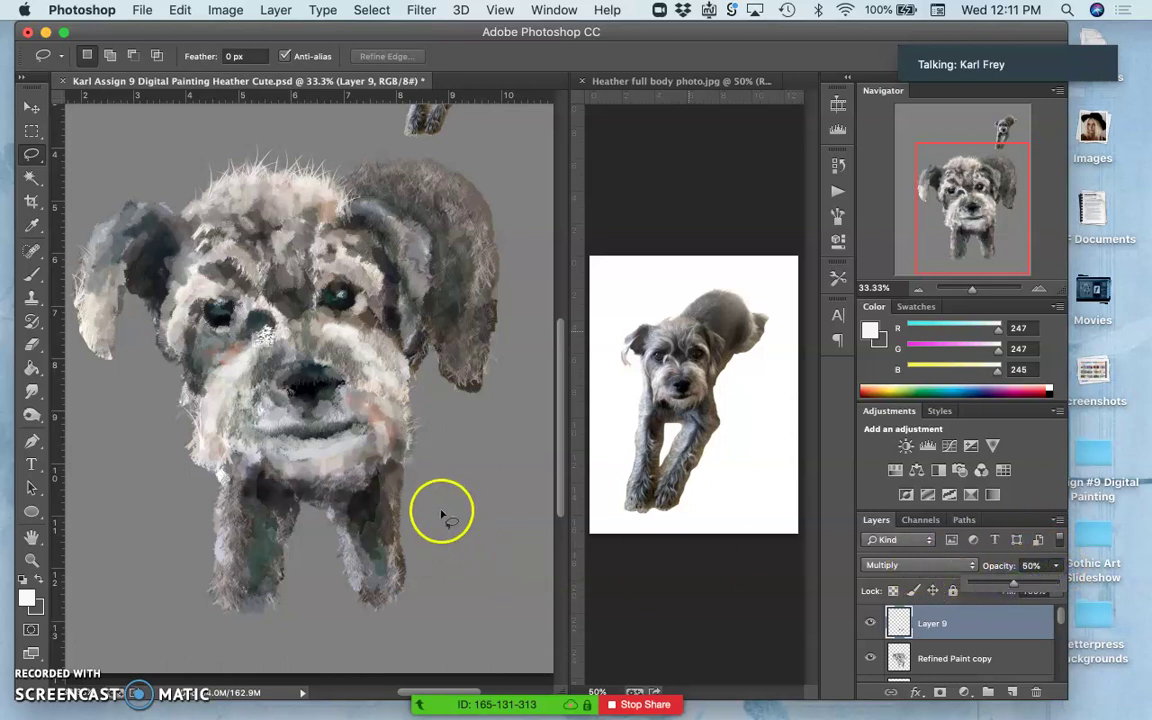
# Zoom to 100% on the muzzle and switch Layer 9 to Dissolve at 93% opacity.
pyautogui.press('super+equal')
pyautogui.press('super+equal')
pyautogui.press('super+equal')
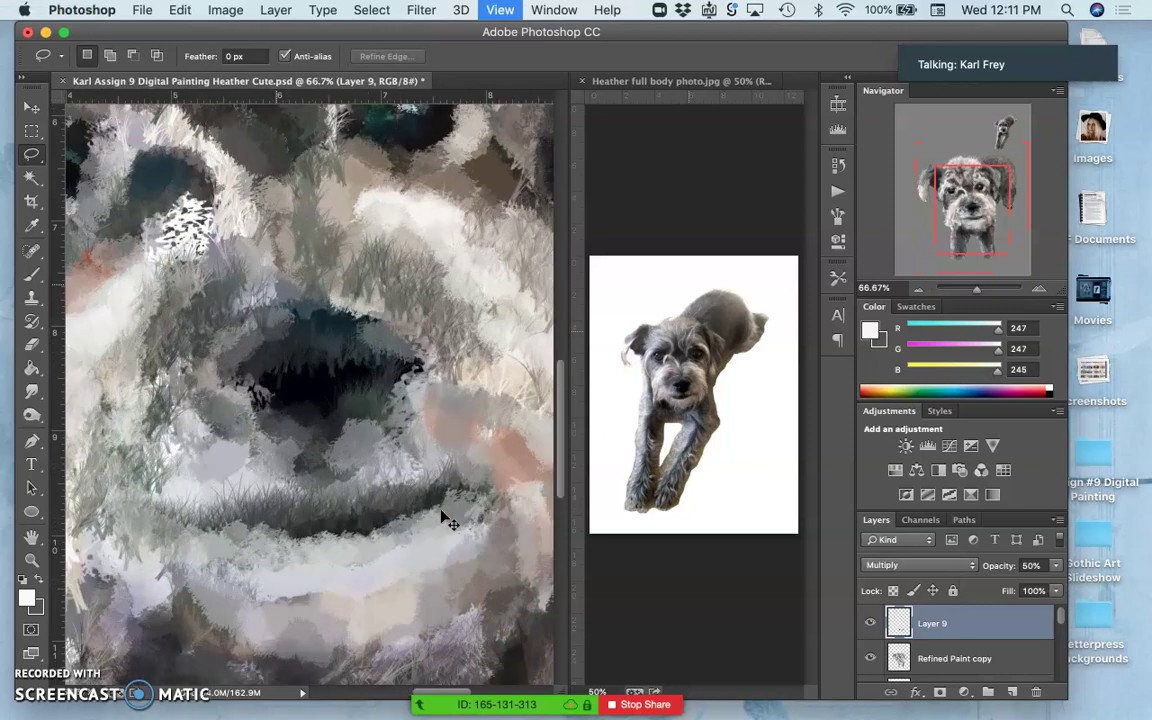
pyautogui.scroll(-5, 445, 518)
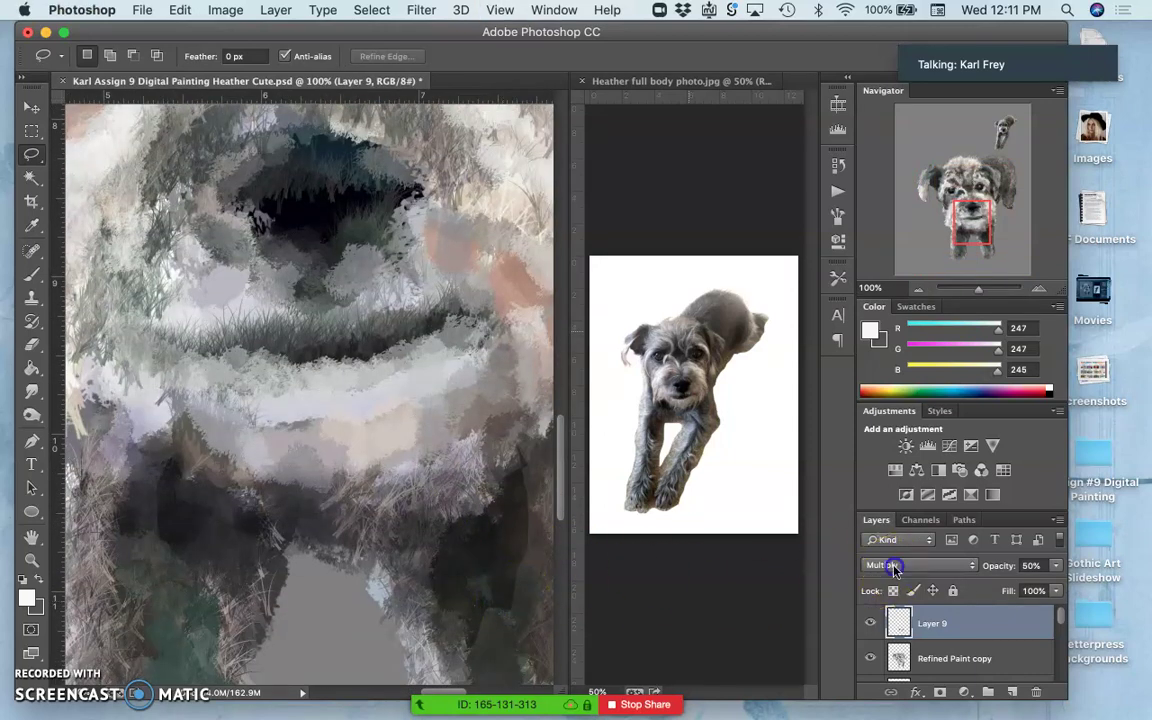
pyautogui.click(868, 566)
pyautogui.click(885, 530)
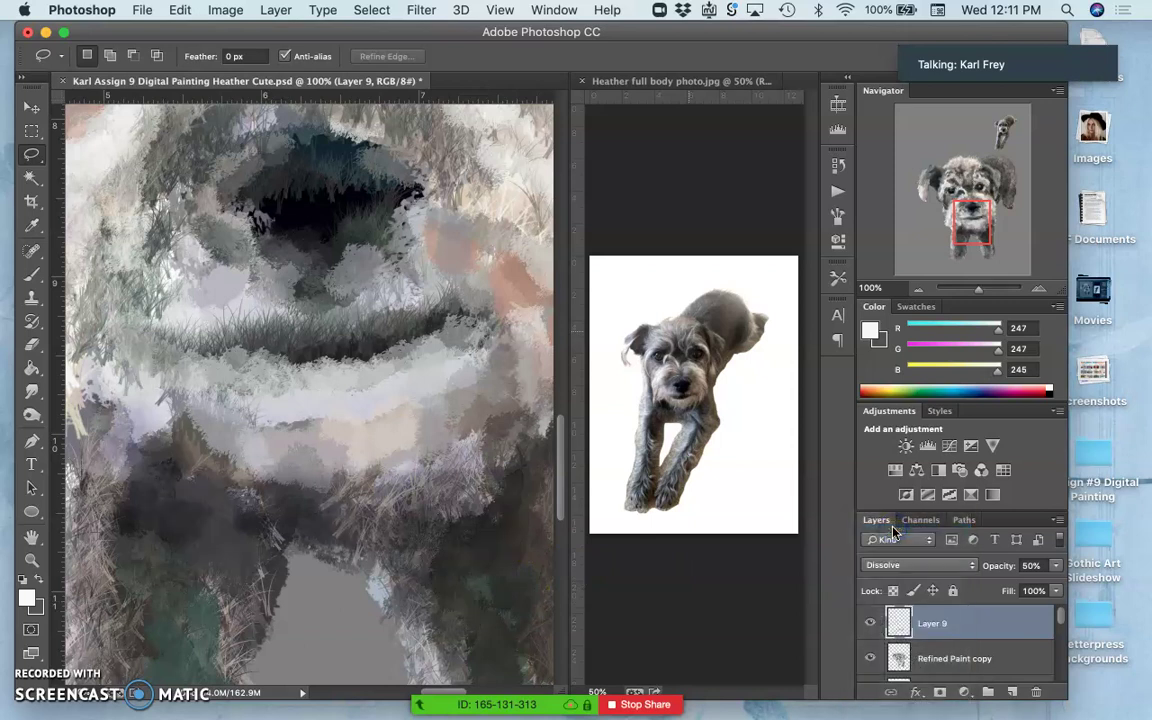
pyautogui.click(1057, 565)
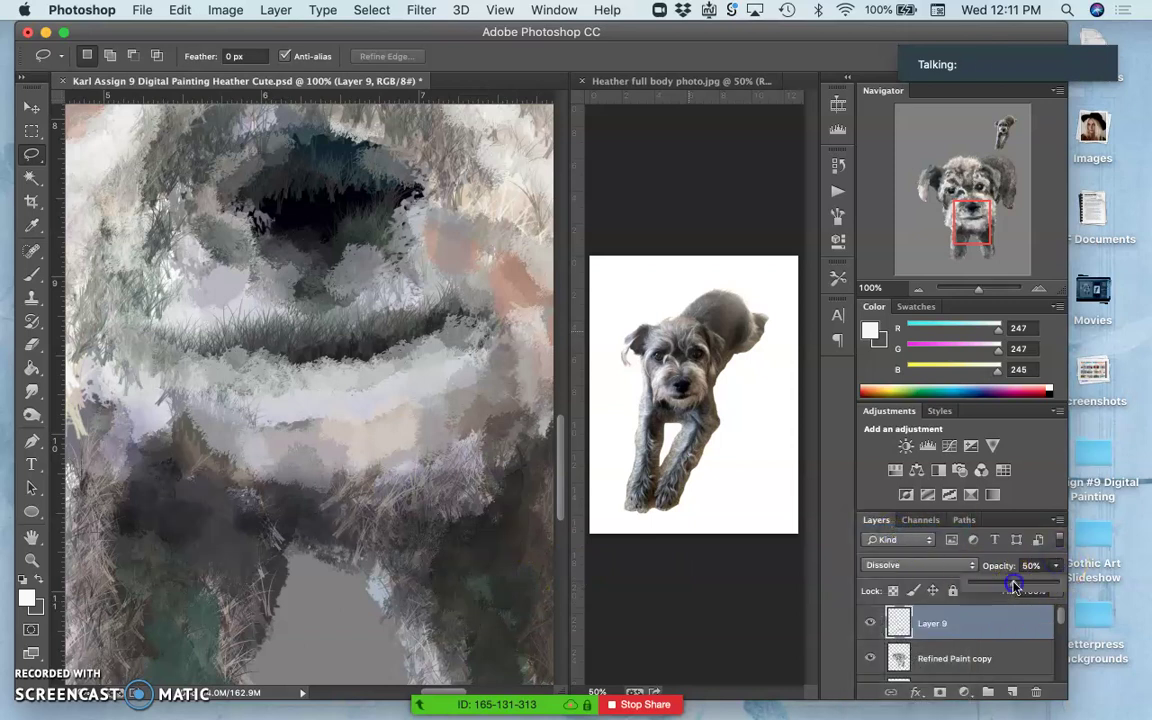
pyautogui.moveTo(1018, 588); pyautogui.dragTo(1051, 583)
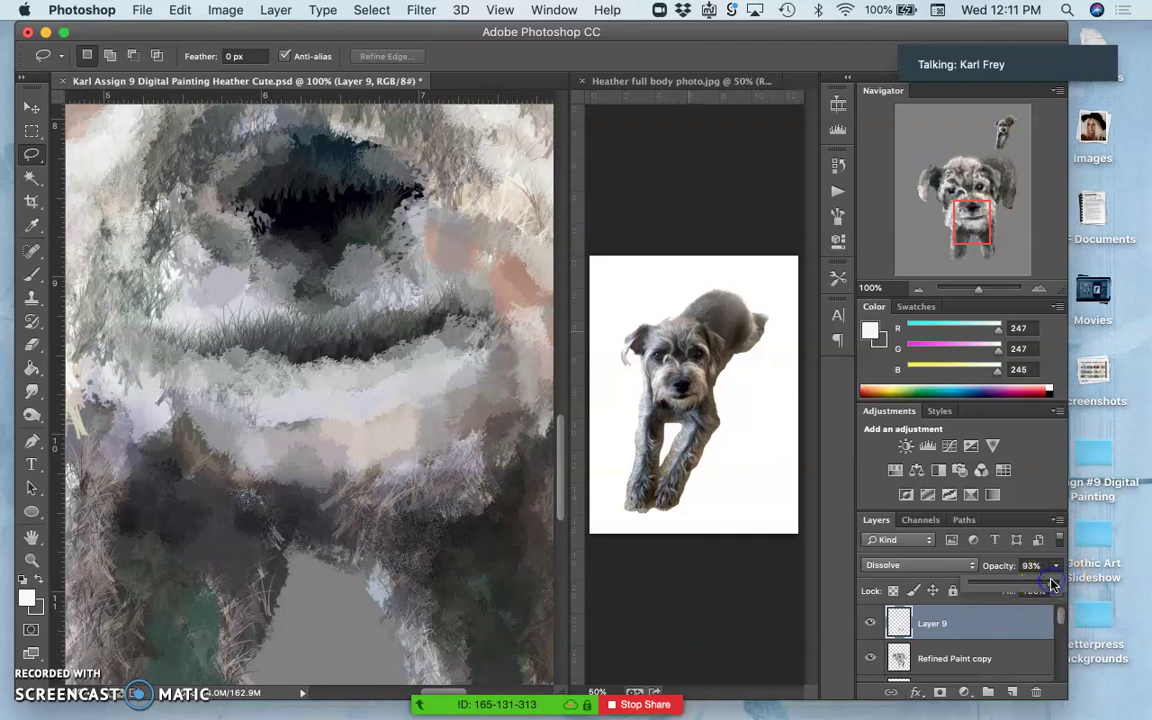
# Lasso a patch of fur below the muzzle on Layer 9.
pyautogui.click(31, 155)
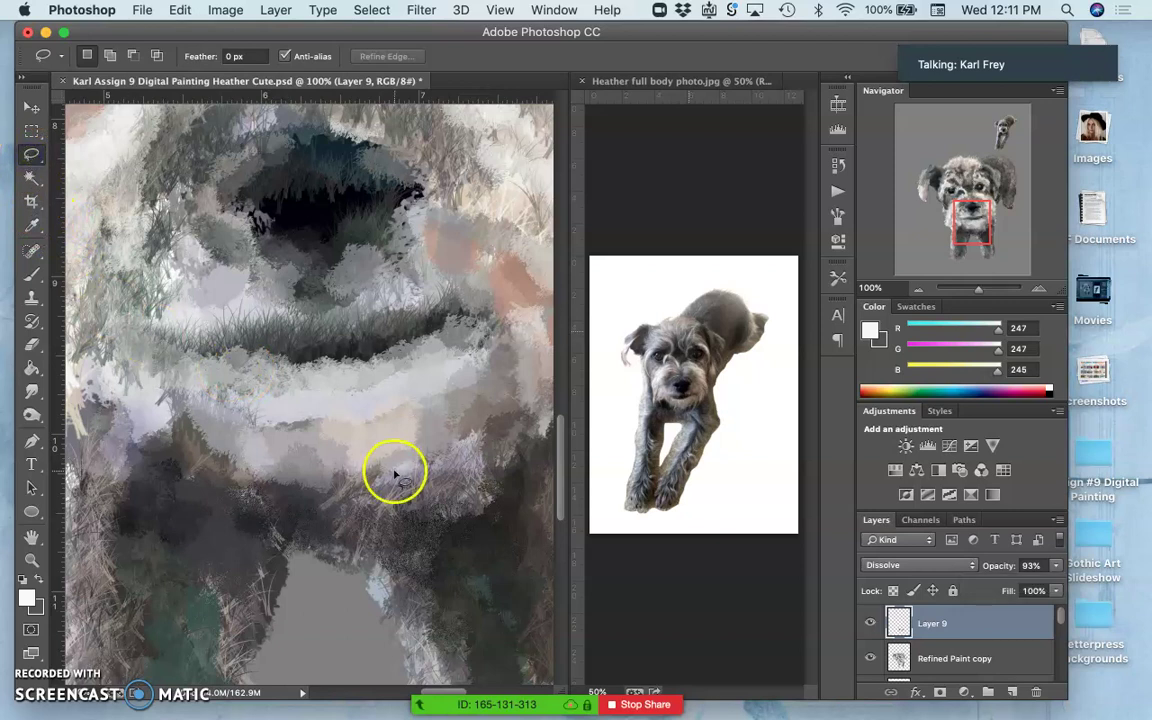
pyautogui.click(395, 476)
pyautogui.moveTo(428, 447)
pyautogui.mouseDown()
pyautogui.moveTo(477, 455)
pyautogui.moveTo(452, 523)
pyautogui.mouseUp()
pyautogui.moveTo(486, 465); pyautogui.dragTo(485, 468)
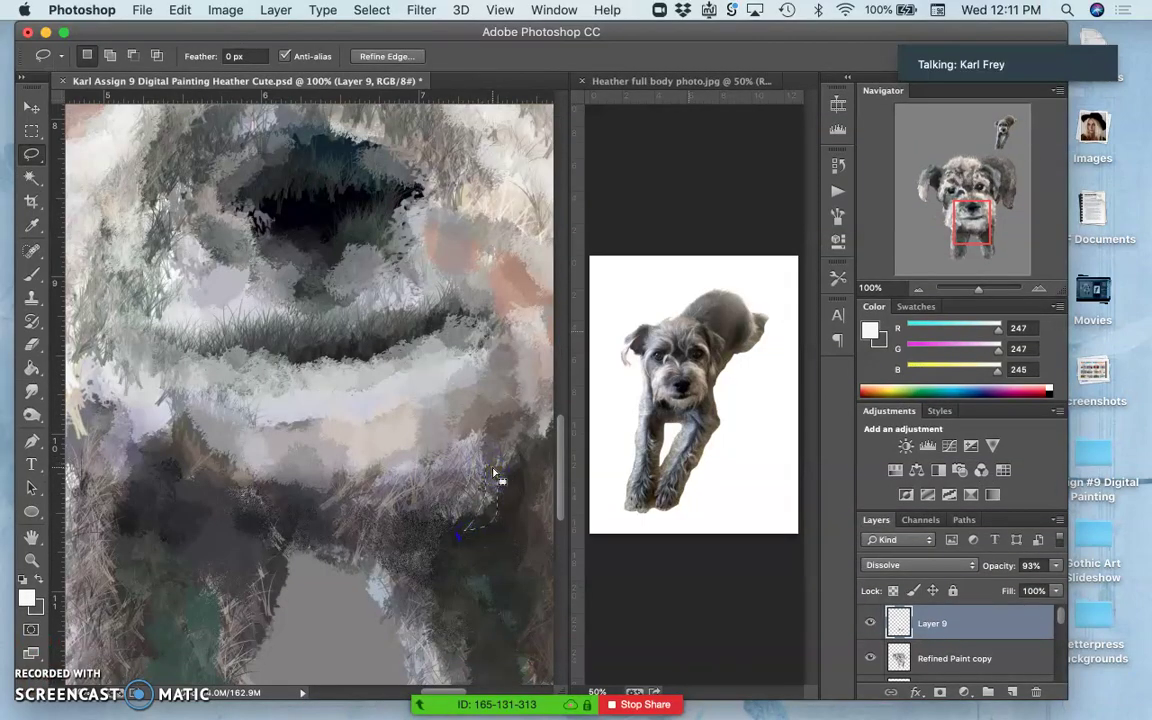
# Redraw the selection around the chest fur, deselect it, and start a new outline on the leg.
pyautogui.click(352, 468)
pyautogui.moveTo(303, 489); pyautogui.dragTo(298, 536)
pyautogui.moveTo(272, 451); pyautogui.dragTo(279, 451)
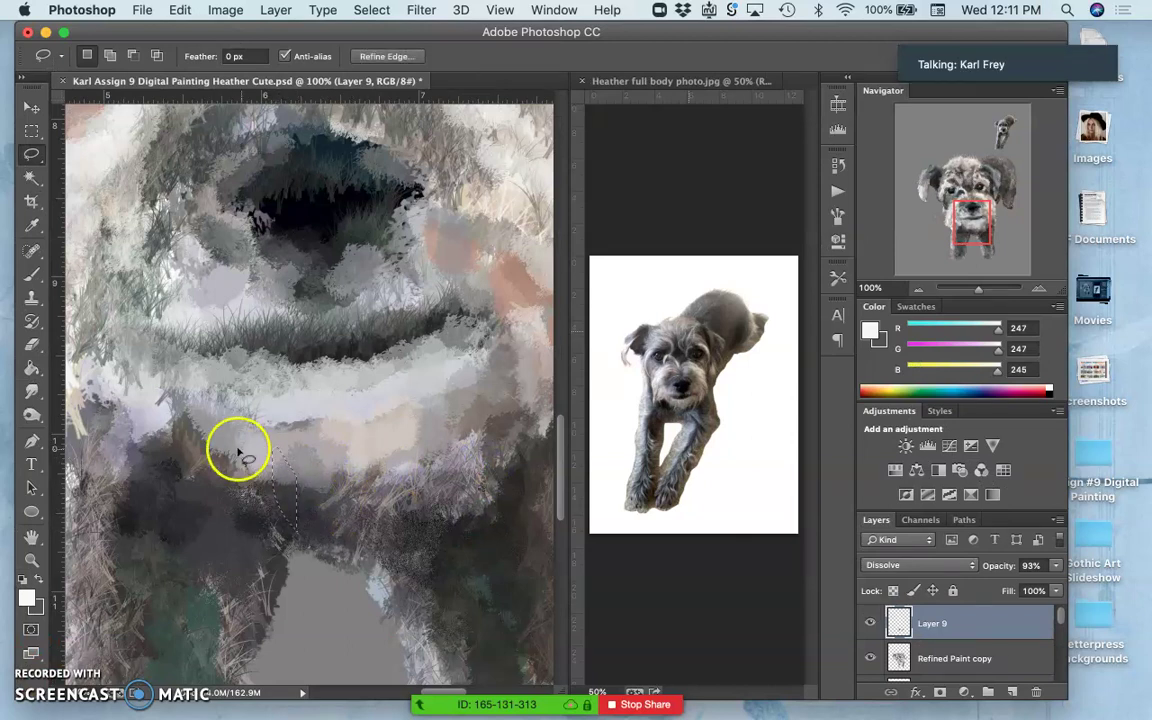
pyautogui.rightClick(185, 452)
pyautogui.click(185, 462)
pyautogui.moveTo(177, 416)
pyautogui.mouseDown()
pyautogui.moveTo(176, 500)
pyautogui.moveTo(210, 430)
pyautogui.moveTo(154, 411)
pyautogui.moveTo(173, 484)
pyautogui.mouseUp()
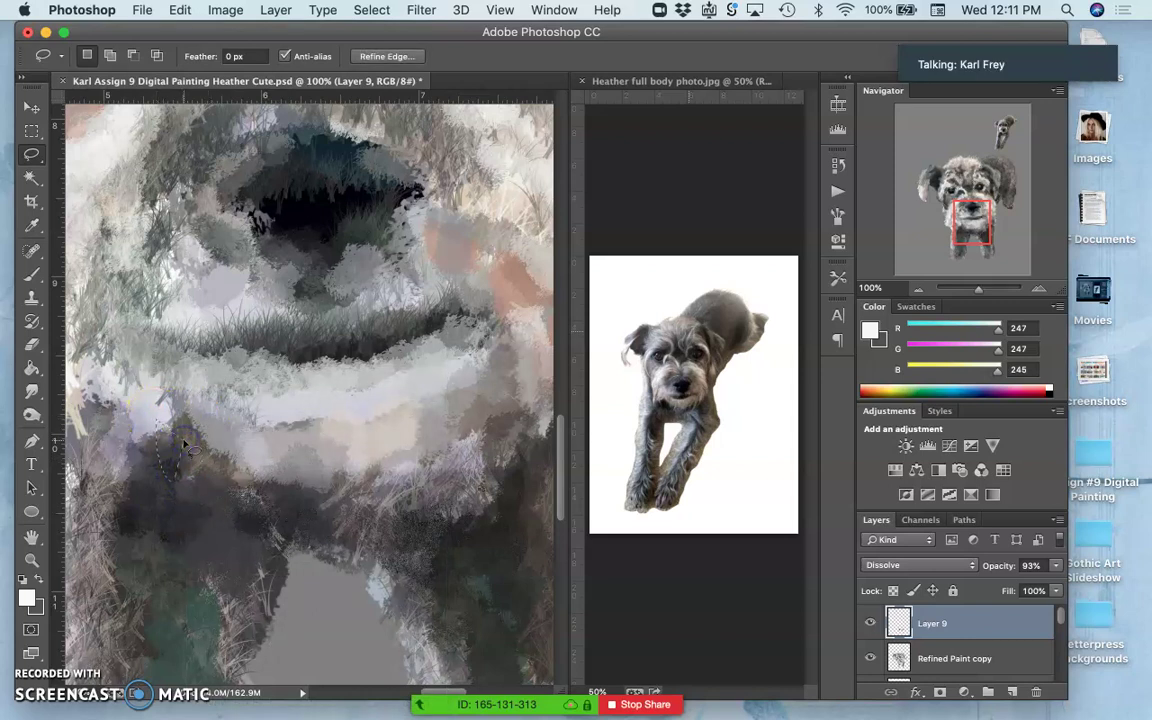
# Finish the freehand outline over the leg and zoom out to the whole canvas.
pyautogui.press('super+minus')
pyautogui.press('super+minus')
pyautogui.press('super+minus')
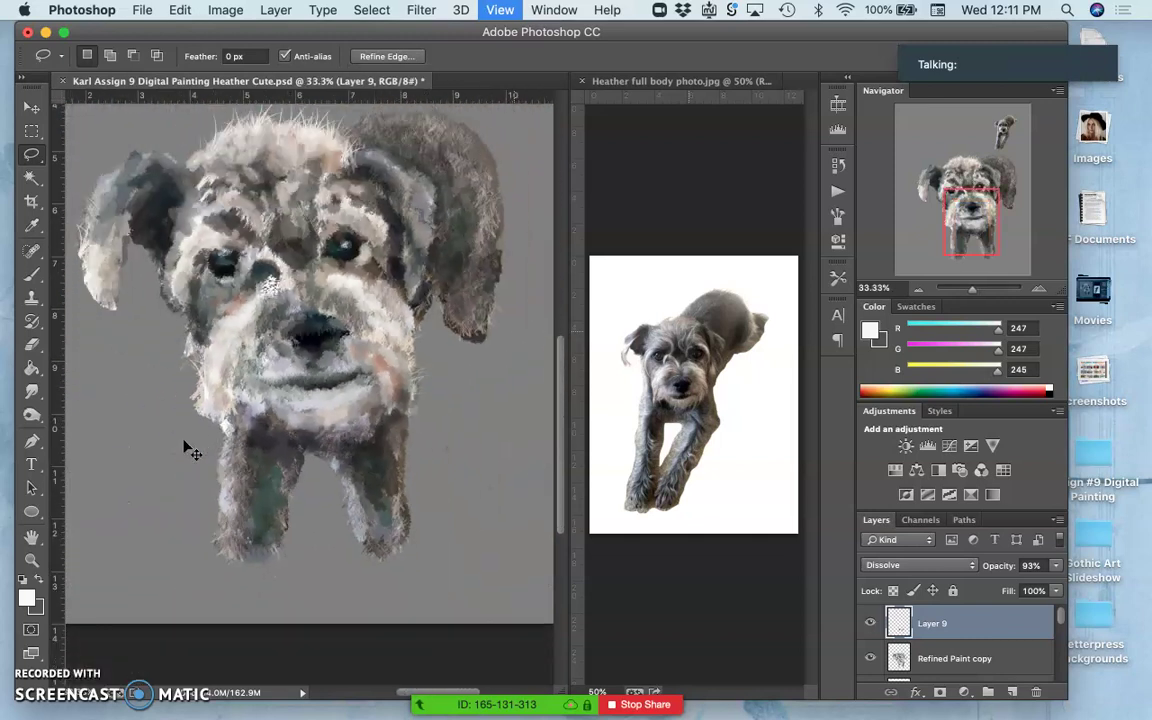
pyautogui.moveTo(270, 476)
pyautogui.mouseDown()
pyautogui.moveTo(338, 467)
pyautogui.moveTo(385, 417)
pyautogui.moveTo(475, 358)
pyautogui.moveTo(516, 440)
pyautogui.moveTo(415, 332)
pyautogui.moveTo(471, 413)
pyautogui.moveTo(535, 447)
pyautogui.moveTo(550, 474)
pyautogui.moveTo(490, 447)
pyautogui.mouseUp()
pyautogui.scroll(2, 339, 470)
pyautogui.press('super+minus')
pyautogui.press('super+minus')
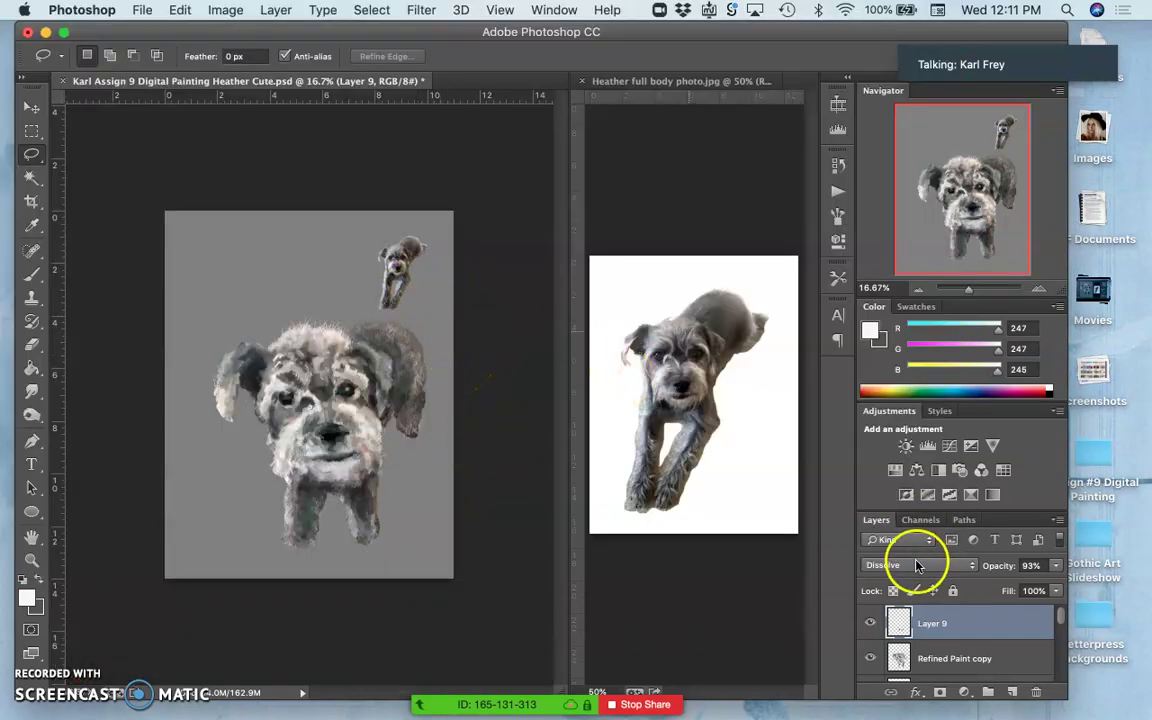
# Hide the Reference layer and the grey background Layer 4.
pyautogui.click(32, 107)
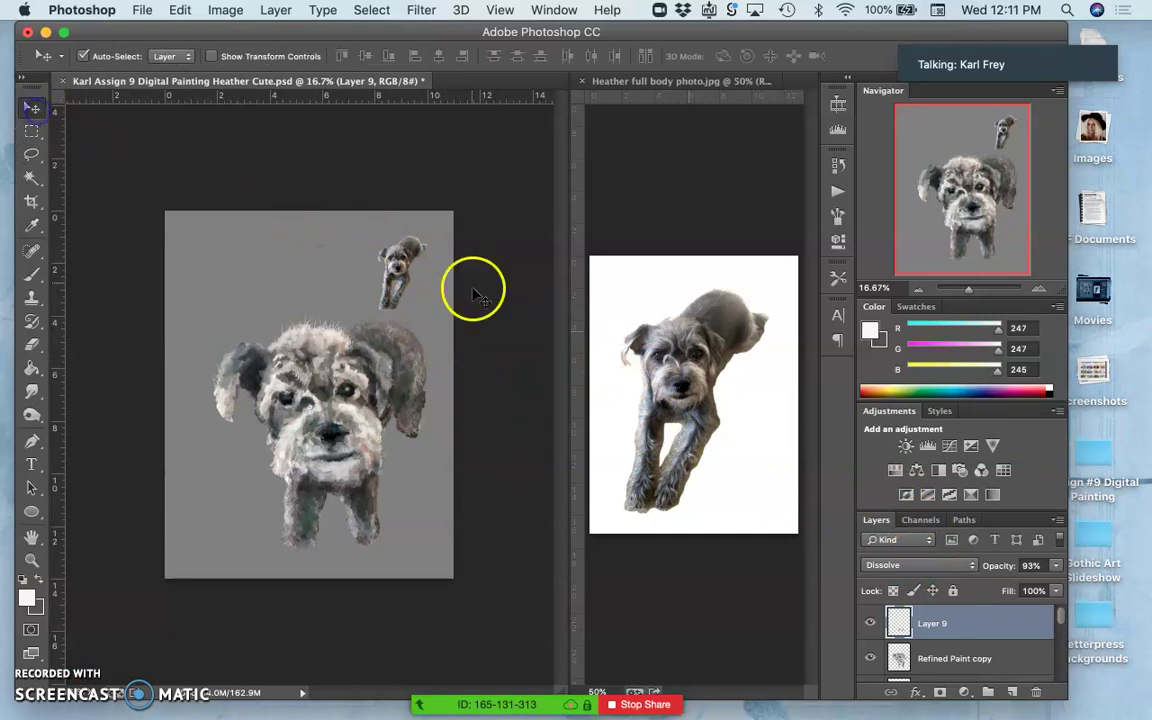
pyautogui.scroll(-5, 935, 630)
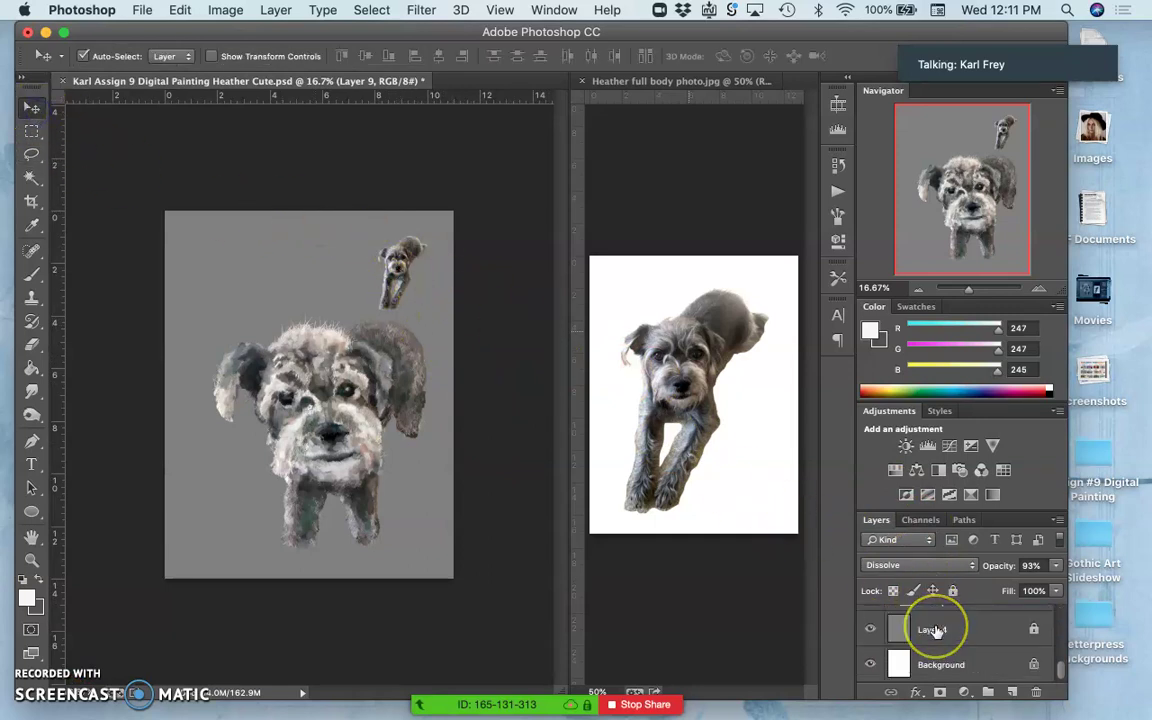
pyautogui.scroll(3, 932, 630)
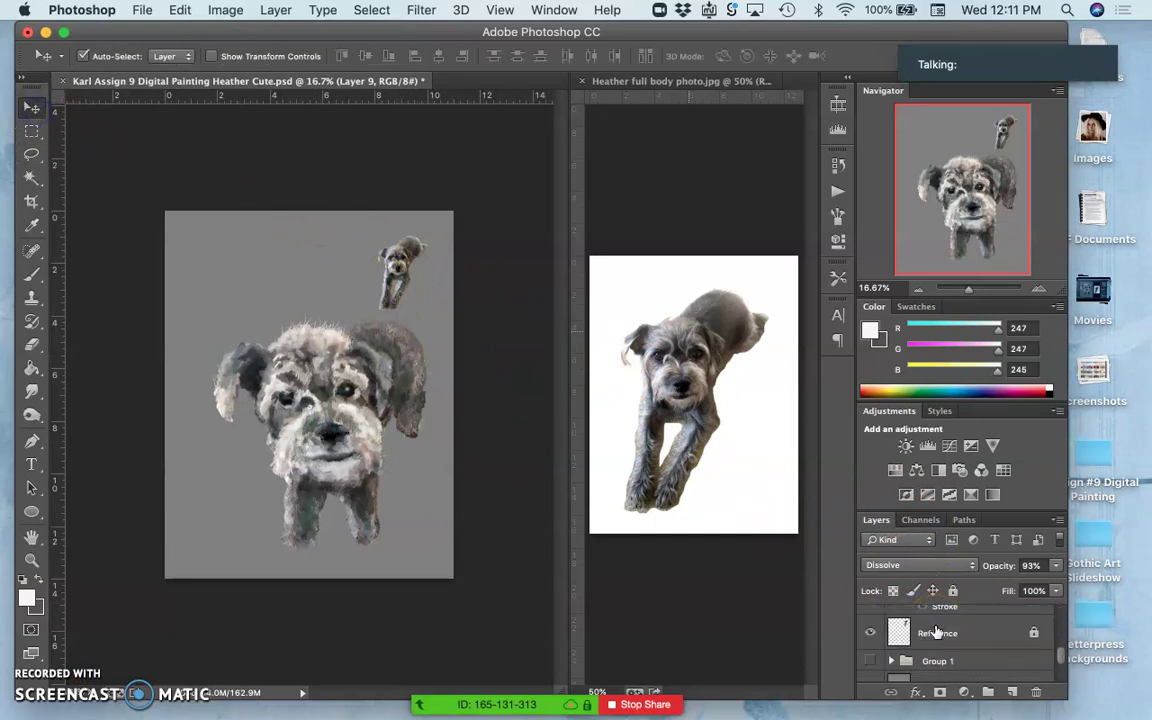
pyautogui.click(869, 632)
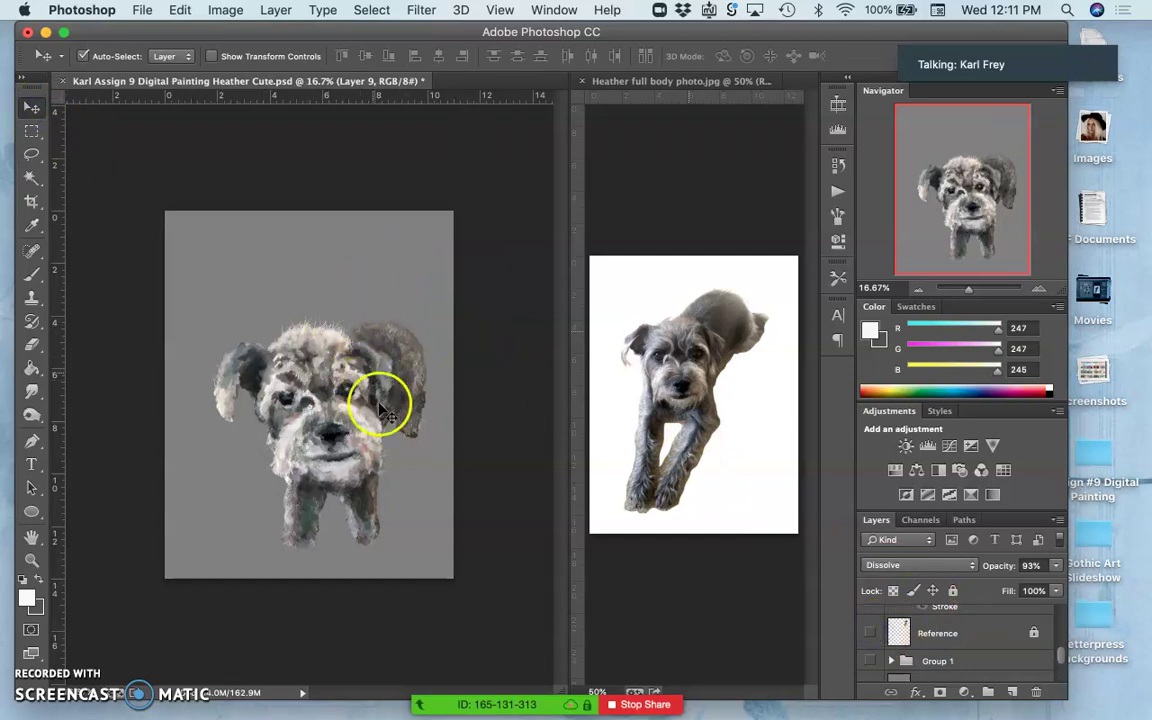
pyautogui.scroll(-3, 952, 650)
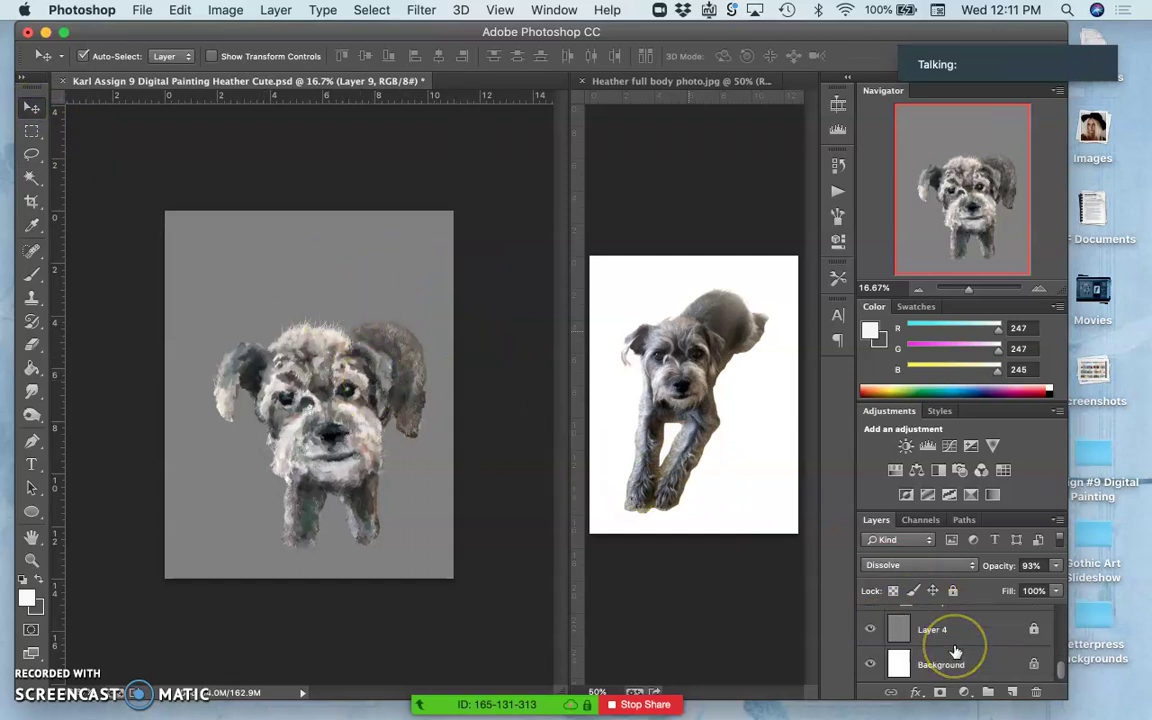
pyautogui.click(870, 630)
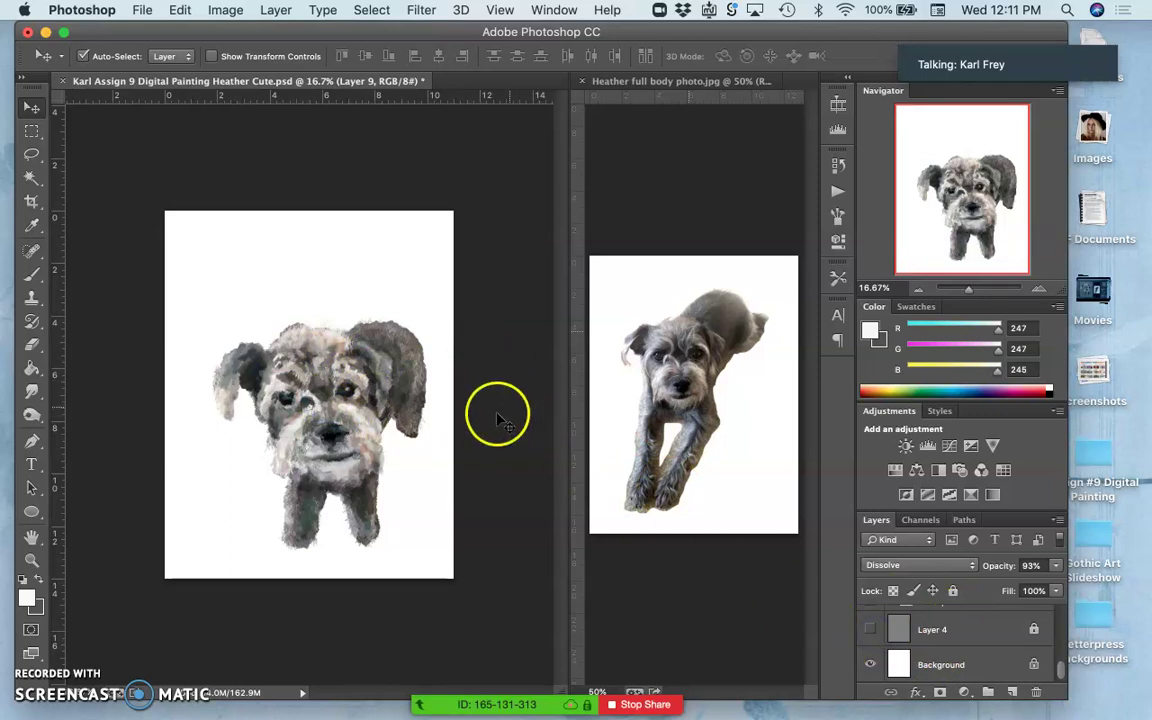
# Show Layer 4 again, group it into Group 2, and add a new layer above it.
pyautogui.click(871, 630)
pyautogui.click(950, 629)
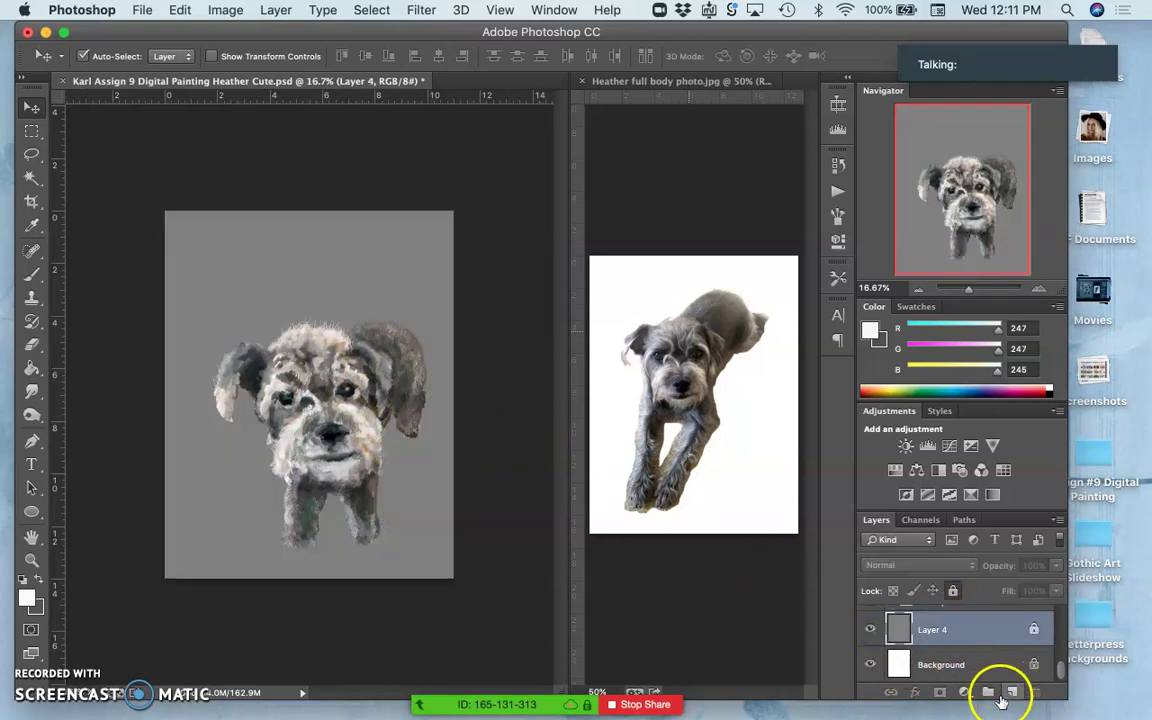
pyautogui.click(988, 692)
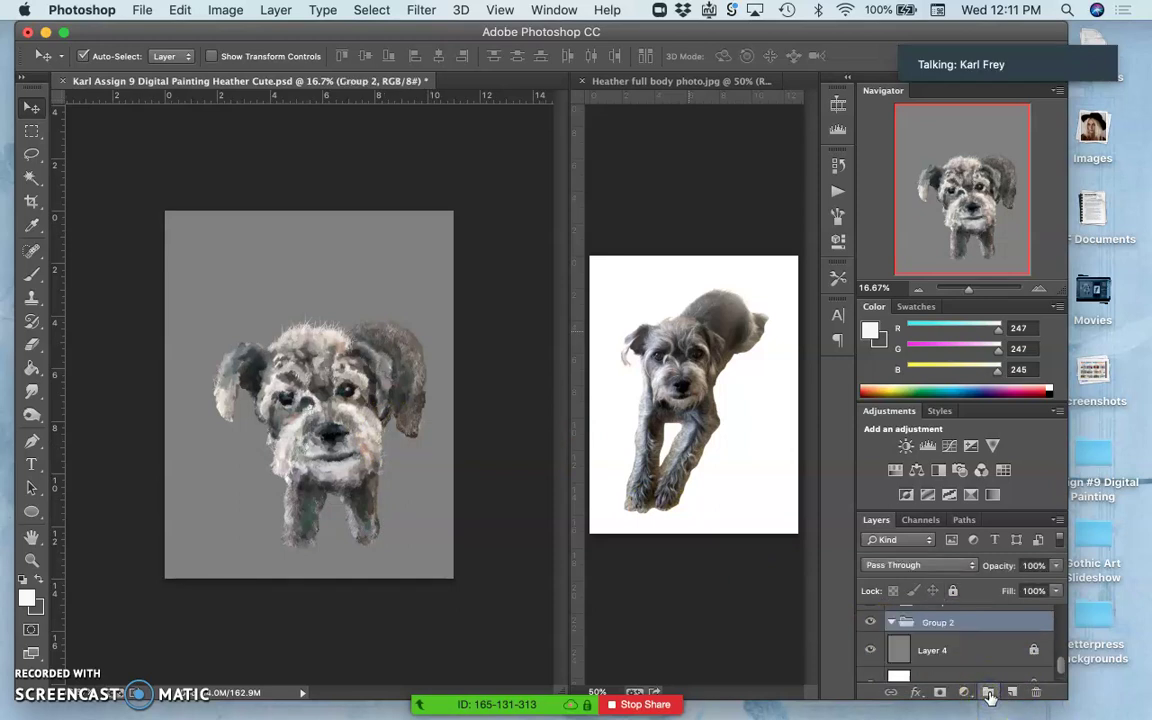
pyautogui.click(965, 652)
pyautogui.click(1011, 692)
# Fill the new layer with an orange-to-purple gradient drawn upward and set its opacity to 34%.
pyautogui.click(31, 366)
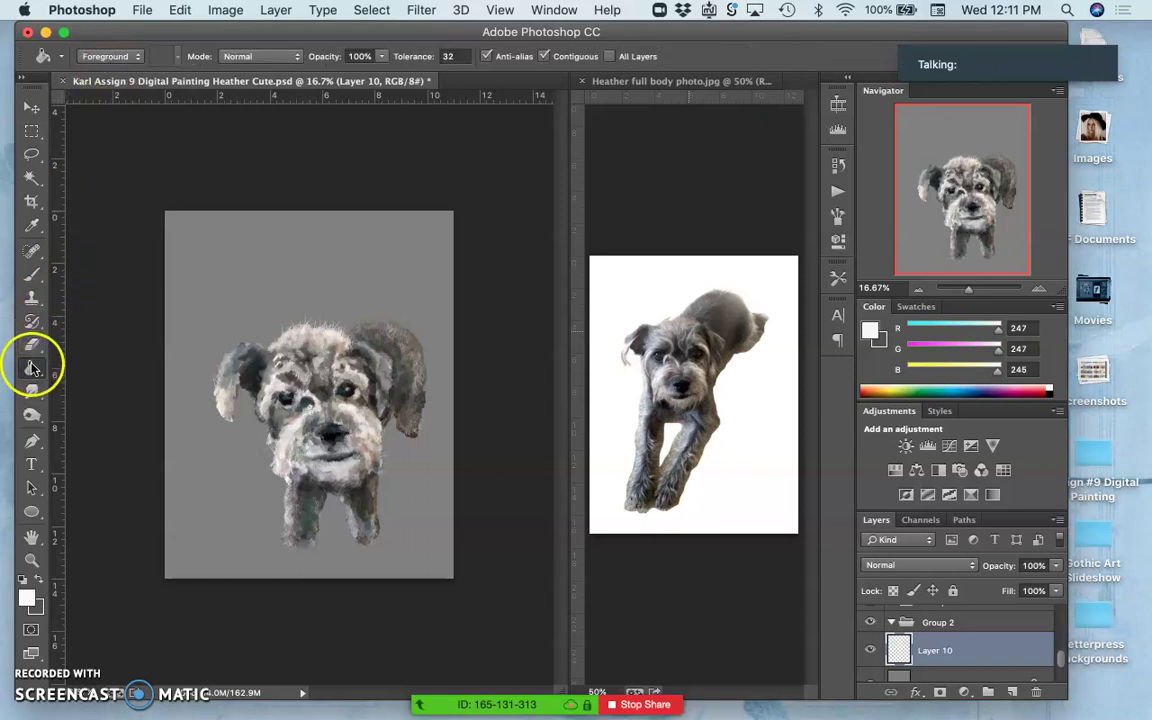
pyautogui.moveTo(44, 373); pyautogui.dragTo(75, 367)
pyautogui.click(144, 56)
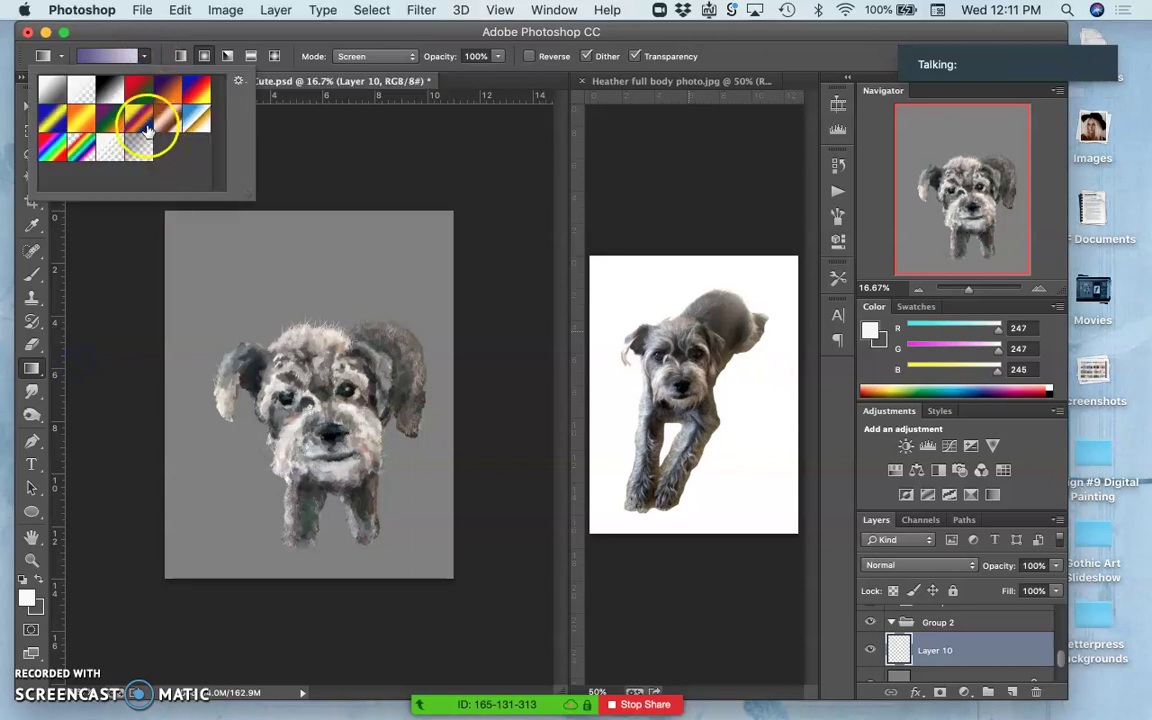
pyautogui.click(170, 91)
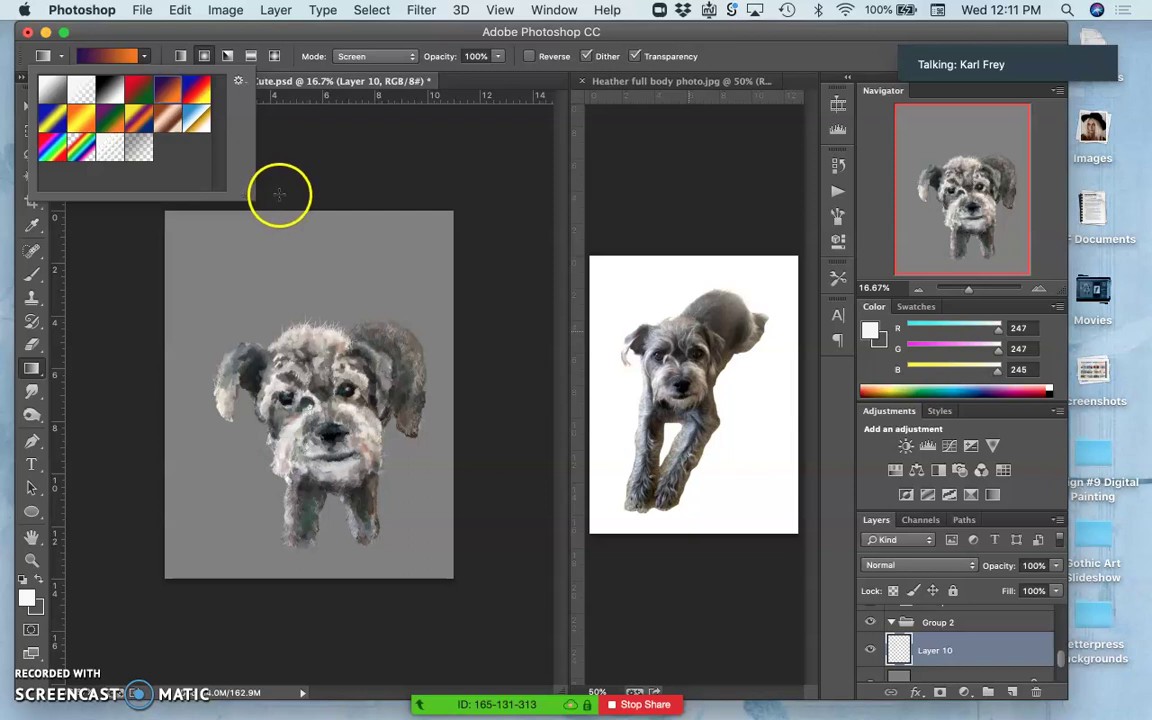
pyautogui.moveTo(388, 612); pyautogui.dragTo(317, 356)
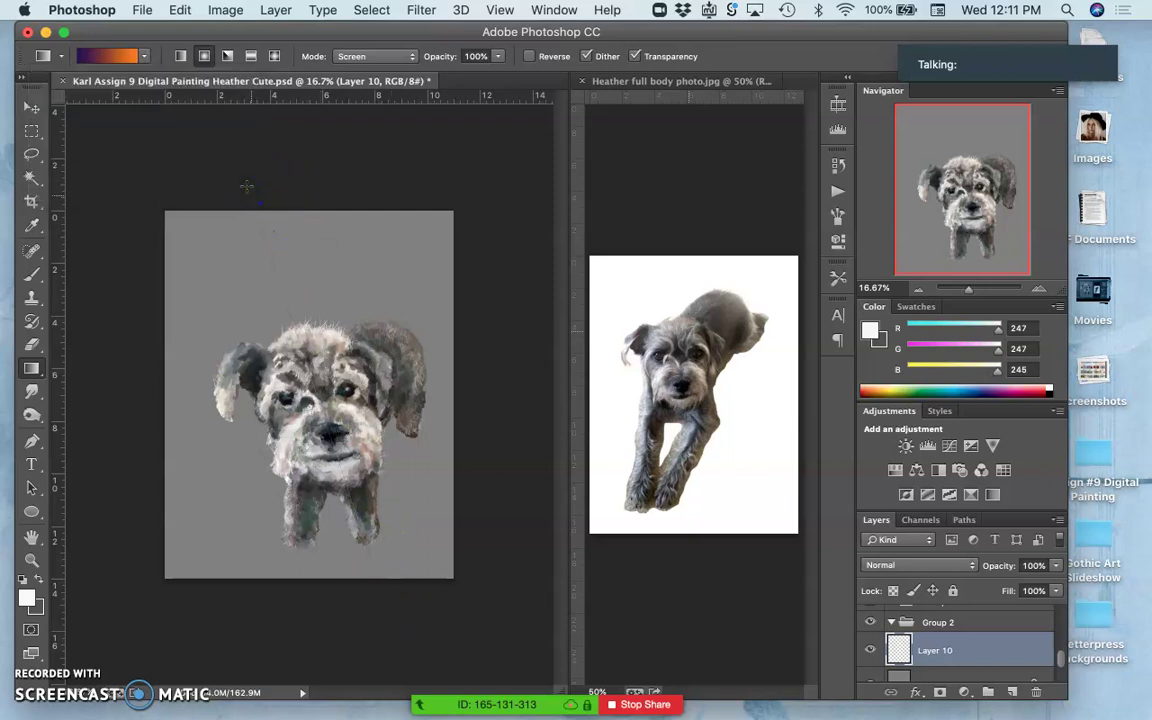
pyautogui.moveTo(246, 186); pyautogui.dragTo(245, 186)
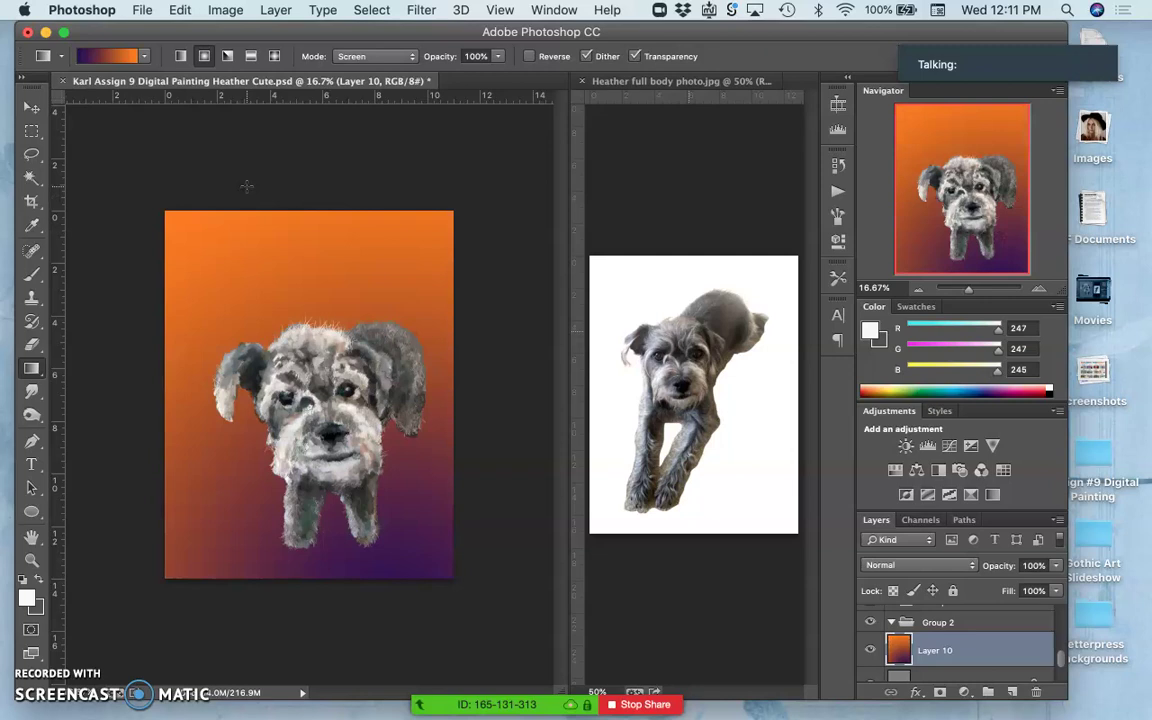
pyautogui.click(1055, 565)
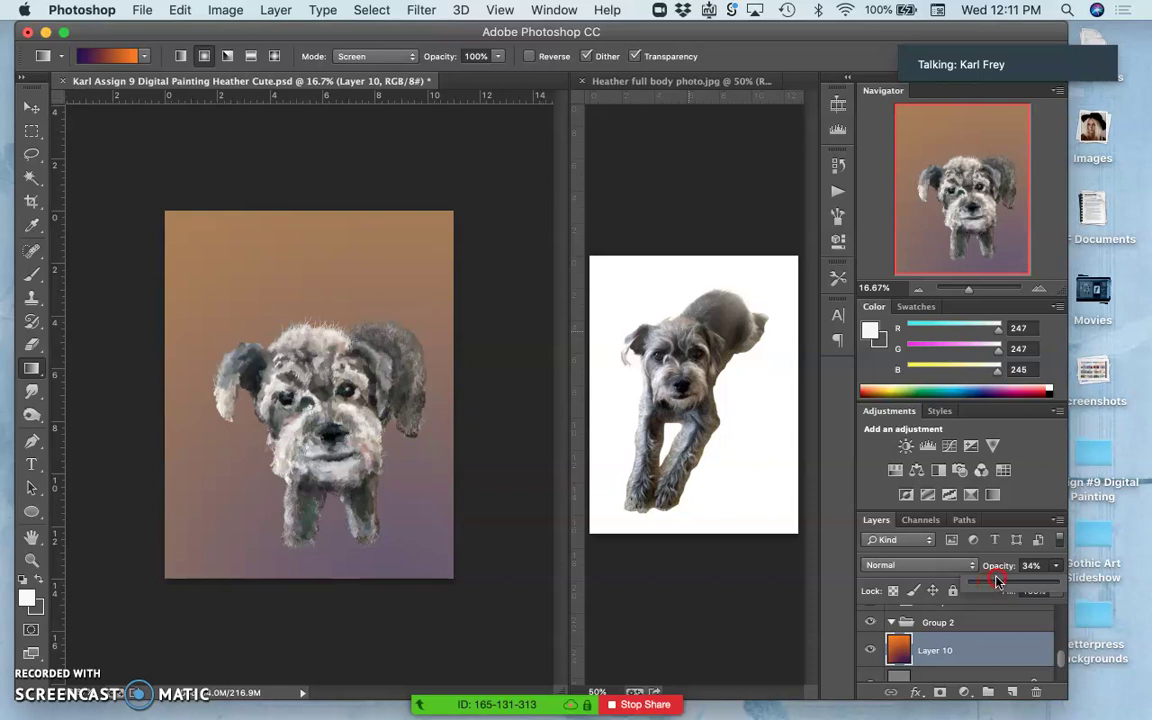
pyautogui.scroll(-2, 920, 660)
pyautogui.scroll(1, 920, 622)
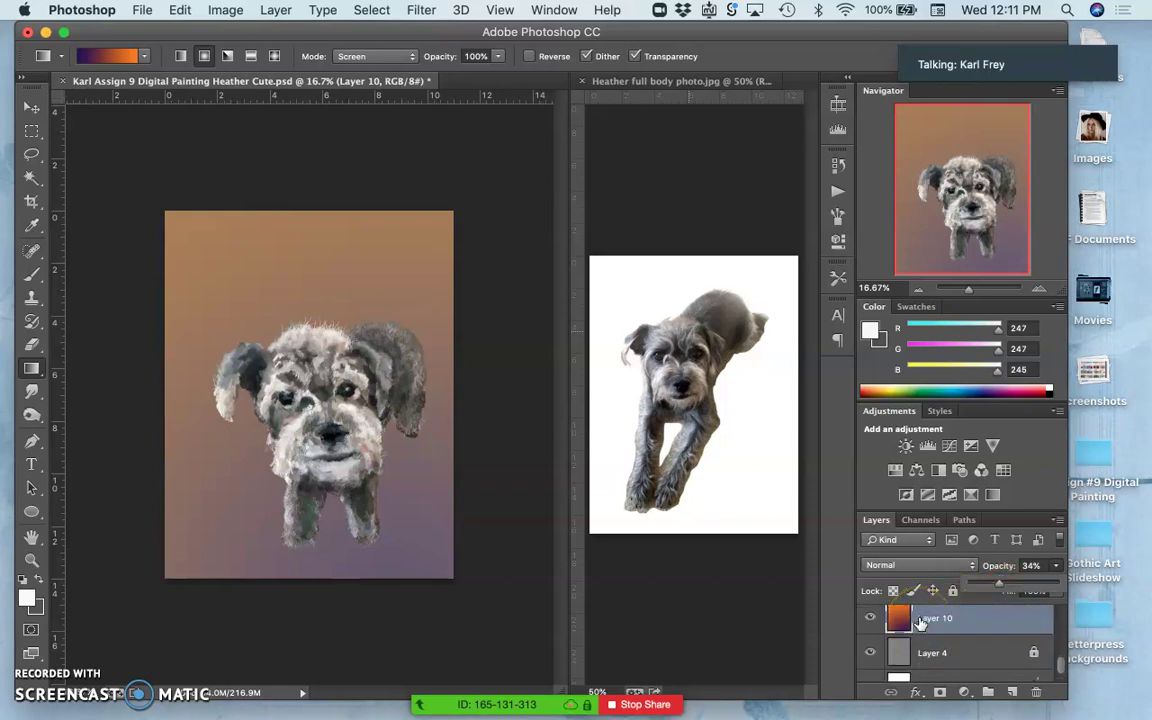
# Add a Gradient Overlay to Layer 10 with 56° angle, 66% scale and 64% opacity.
pyautogui.doubleClick(967, 620)
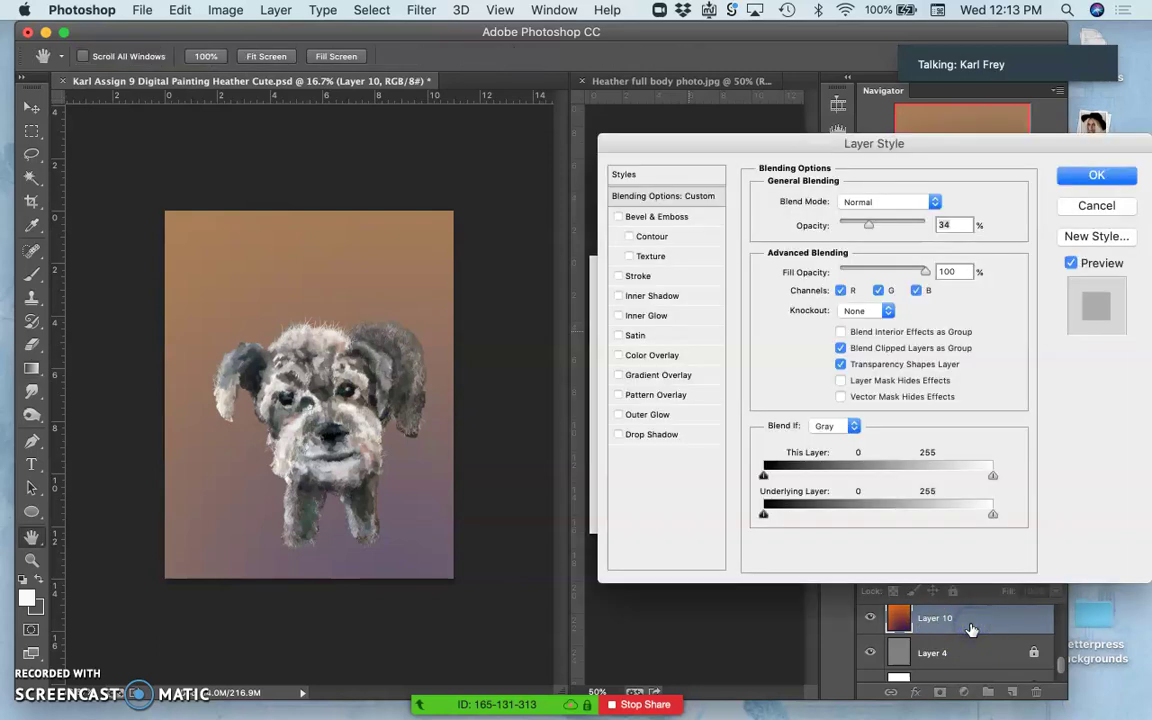
pyautogui.click(617, 375)
pyautogui.click(642, 376)
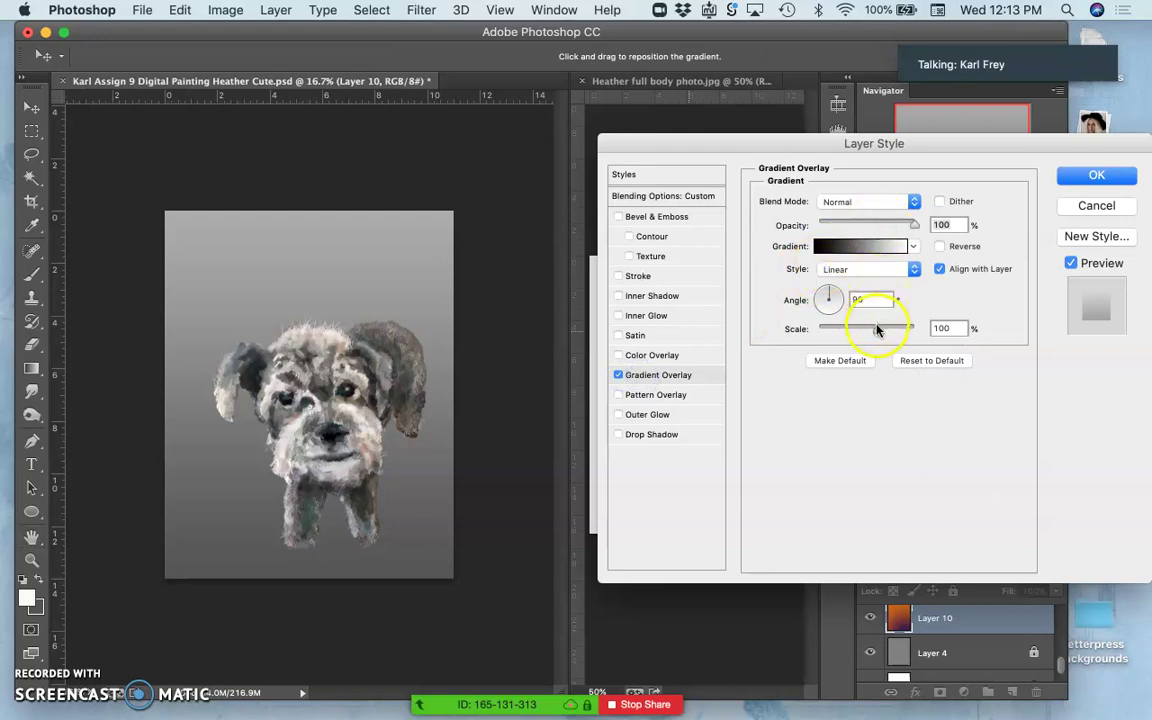
pyautogui.click(914, 325)
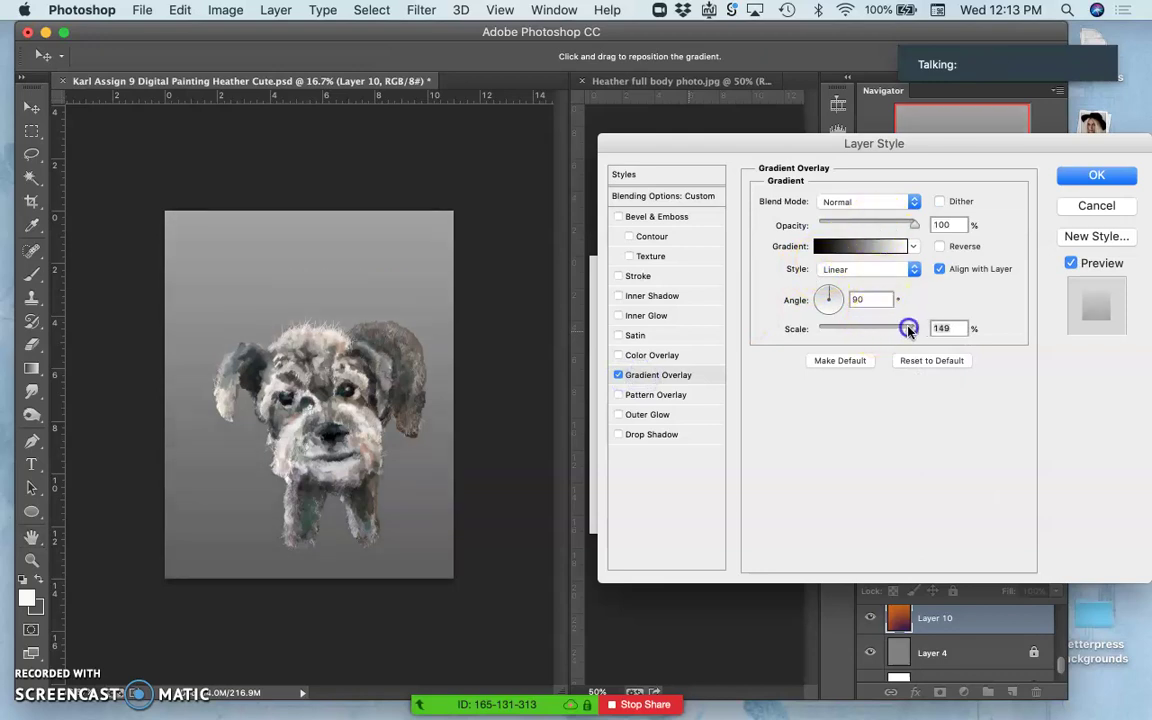
pyautogui.moveTo(893, 330); pyautogui.dragTo(853, 327)
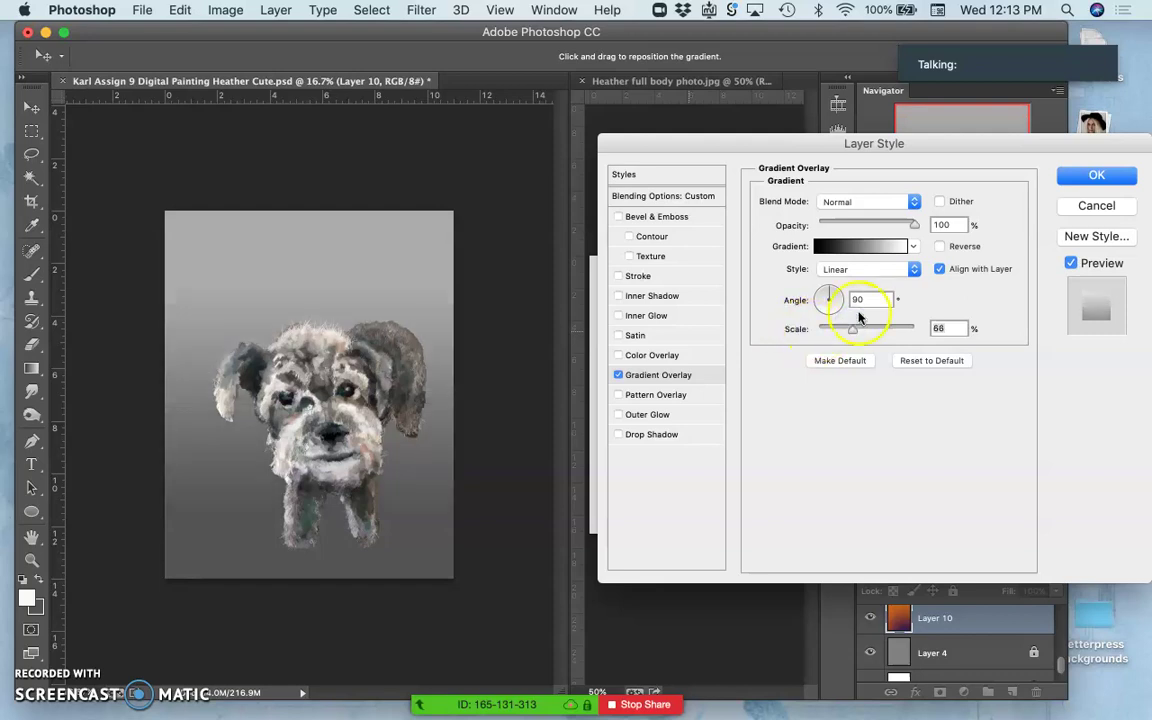
pyautogui.click(837, 293)
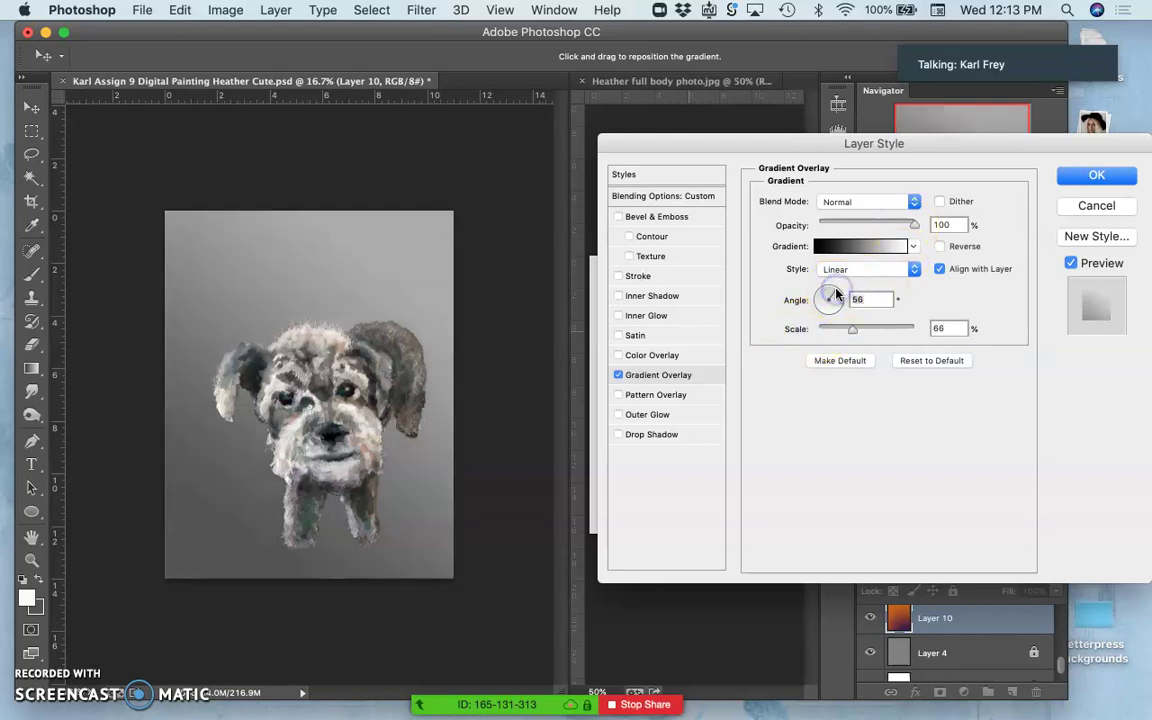
pyautogui.click(947, 220)
pyautogui.moveTo(880, 230); pyautogui.dragTo(881, 231)
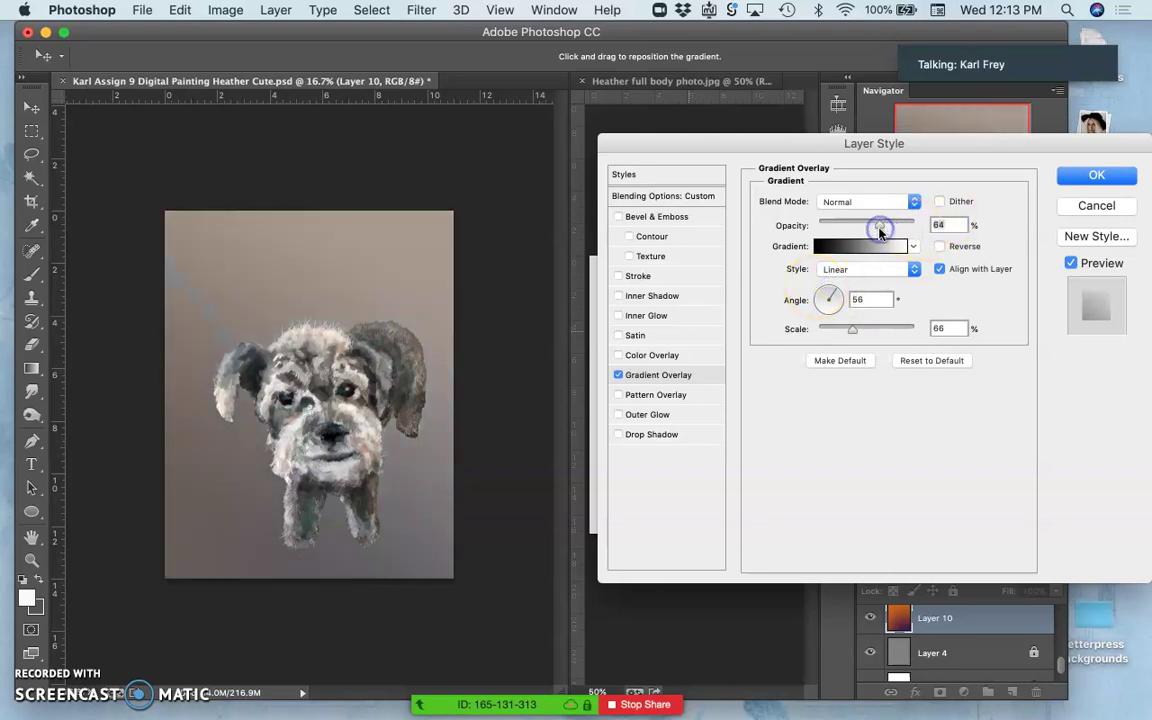
pyautogui.click(1066, 182)
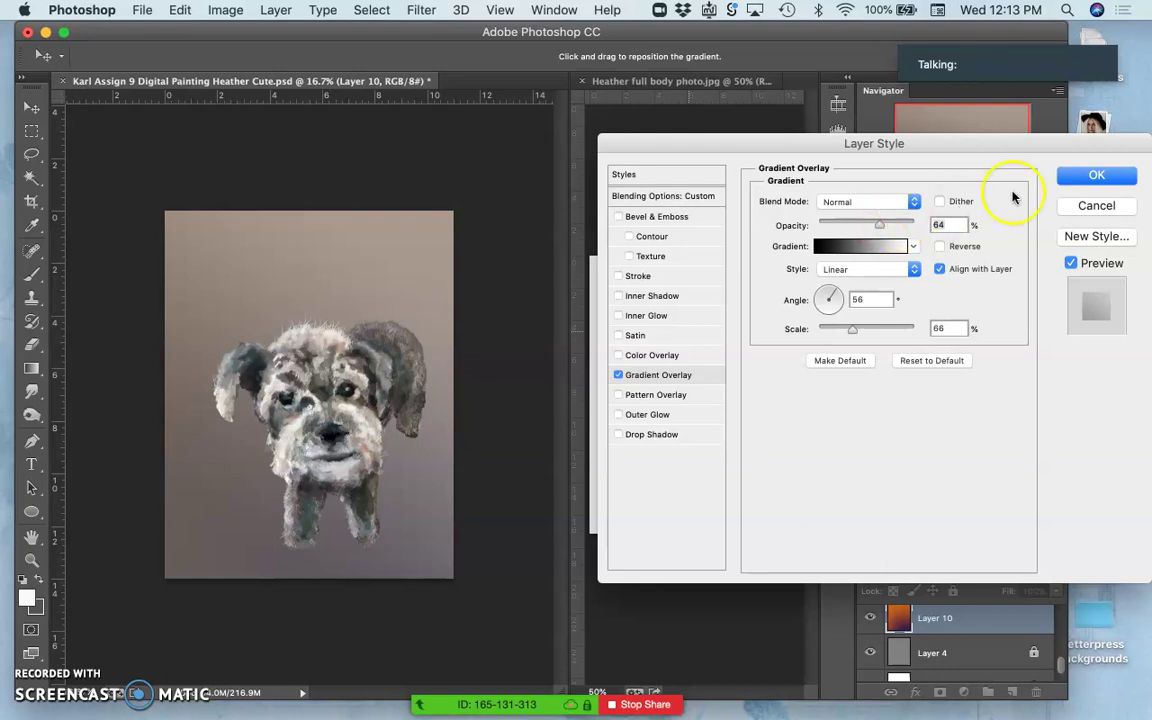
# Add a pale blue #e5f5fe Color Overlay at 51% opacity to Layer 10.
pyautogui.click(618, 356)
pyautogui.click(638, 358)
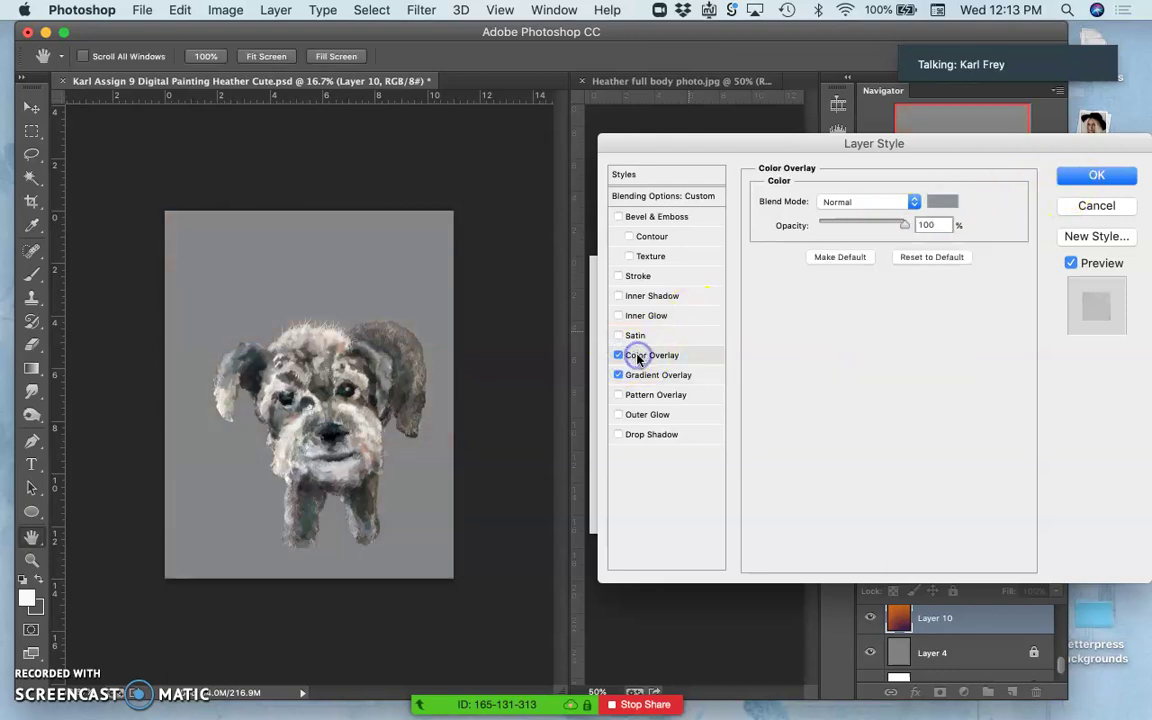
pyautogui.click(942, 201)
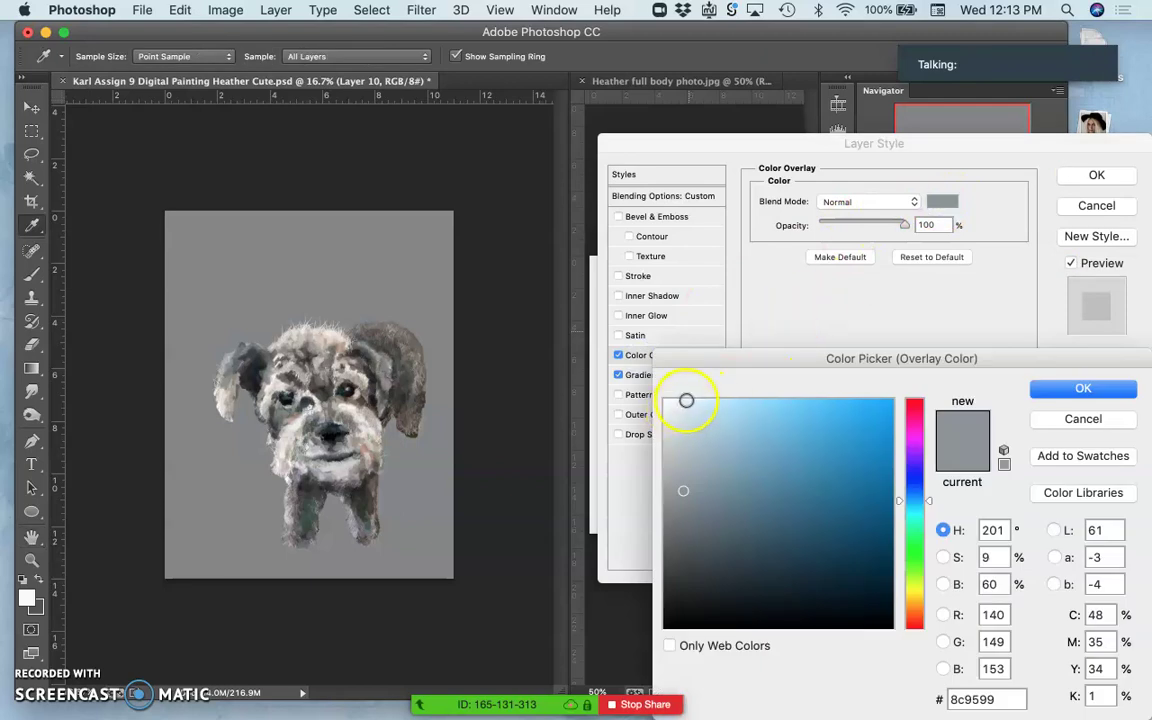
pyautogui.click(684, 399)
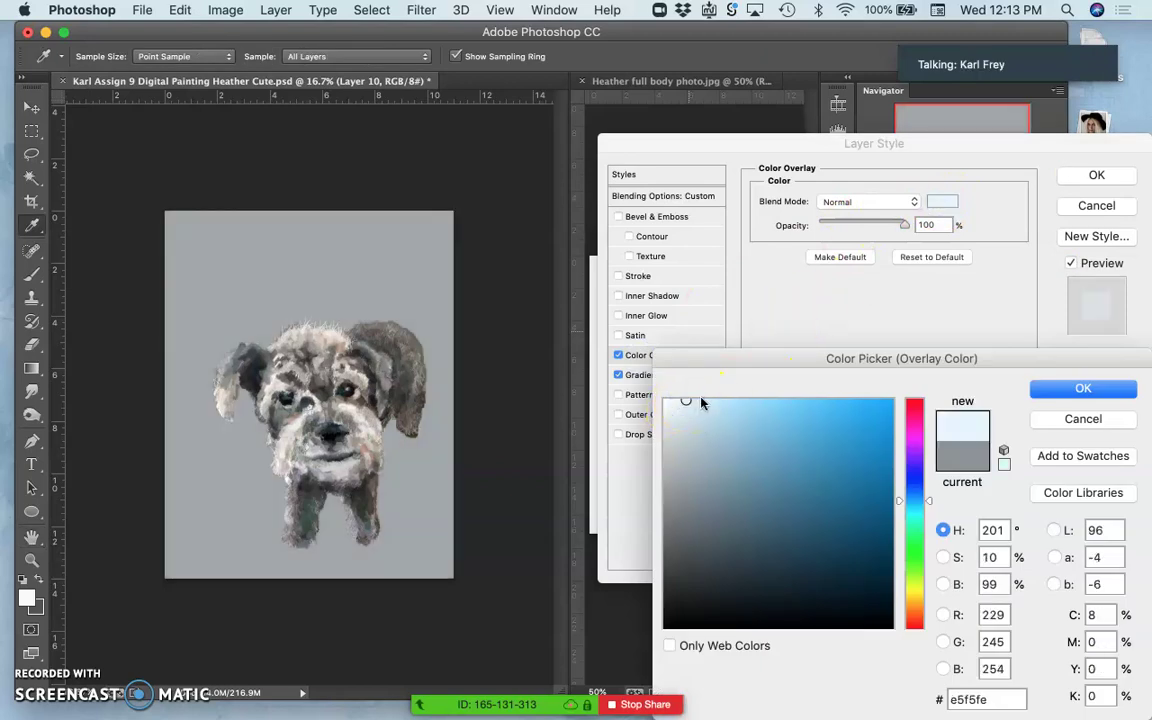
pyautogui.click(1085, 389)
pyautogui.moveTo(905, 226); pyautogui.dragTo(860, 230)
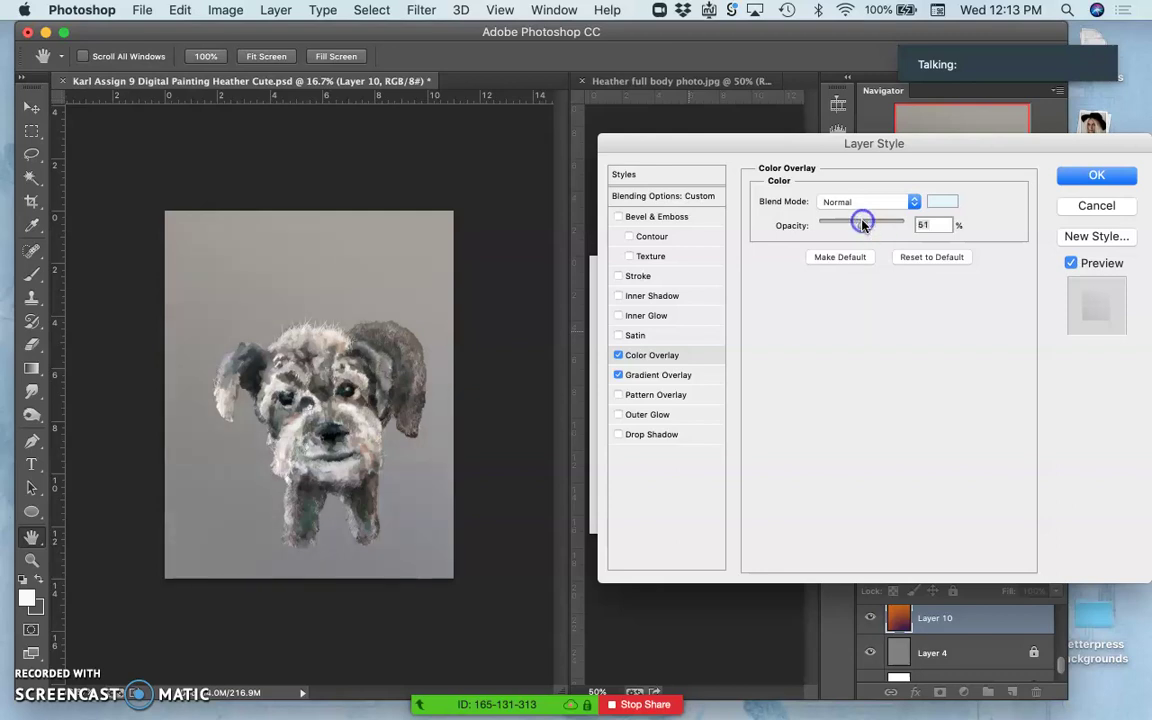
# Apply the overlay styles, then reopen Layer 10's Layer Style and enable Inner Shadow.
pyautogui.click(1090, 175)
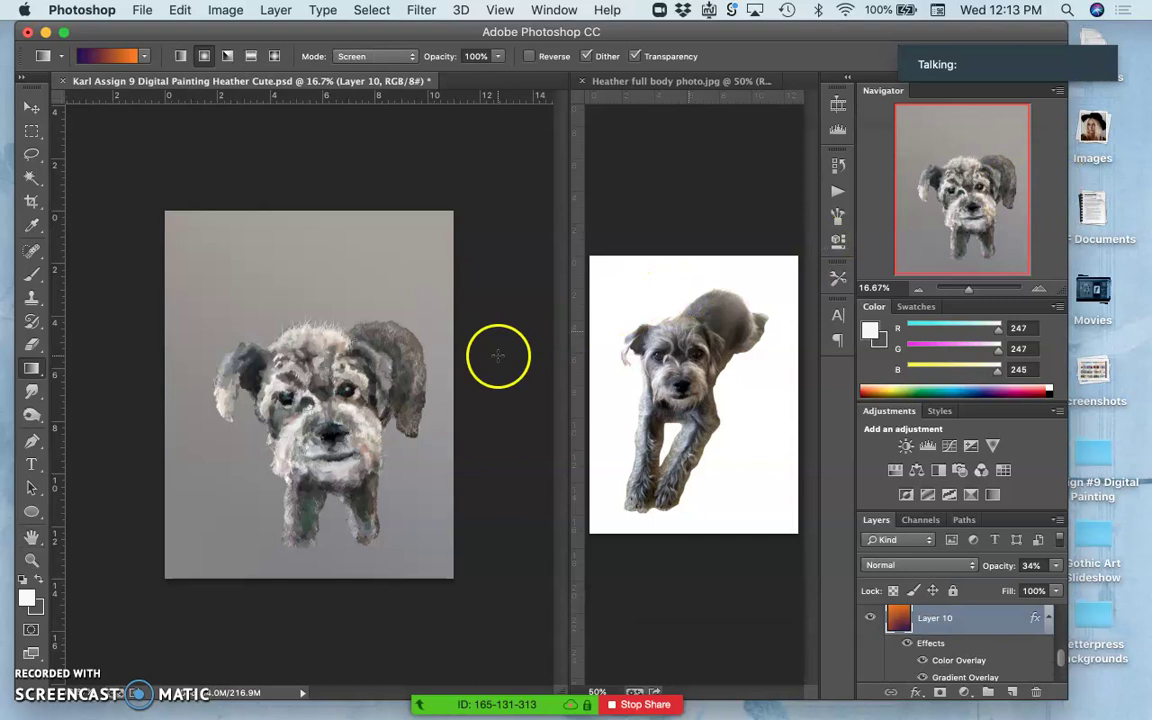
pyautogui.scroll(3, 957, 625)
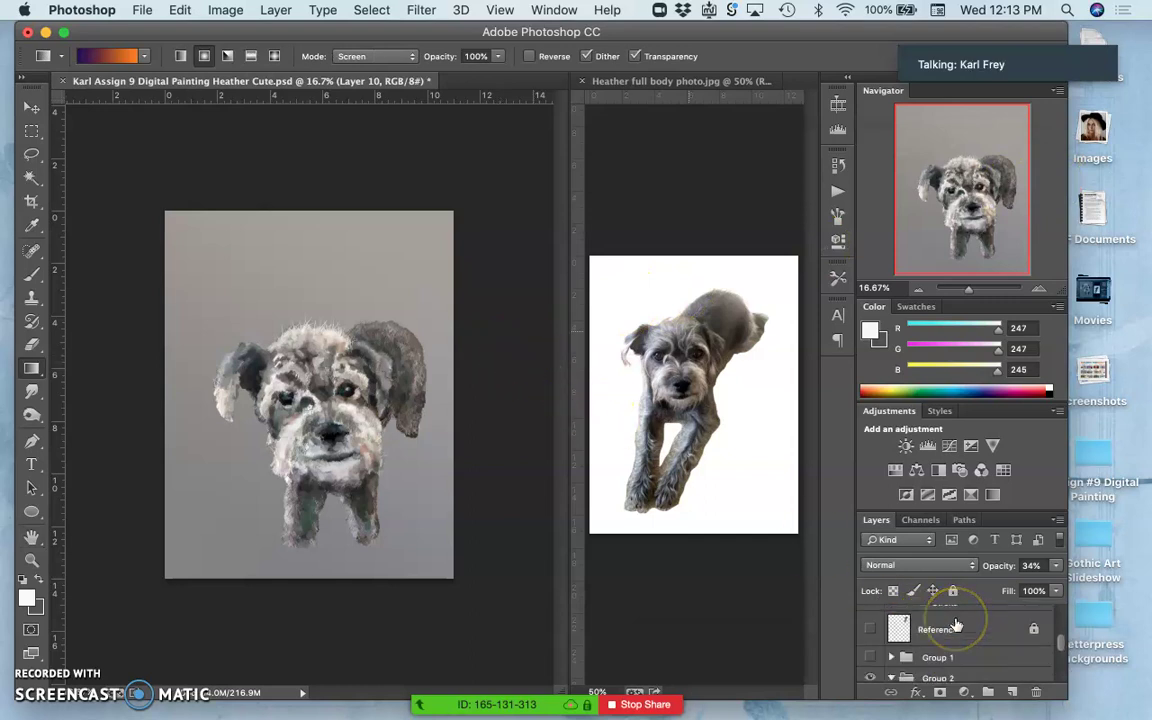
pyautogui.scroll(-2, 957, 625)
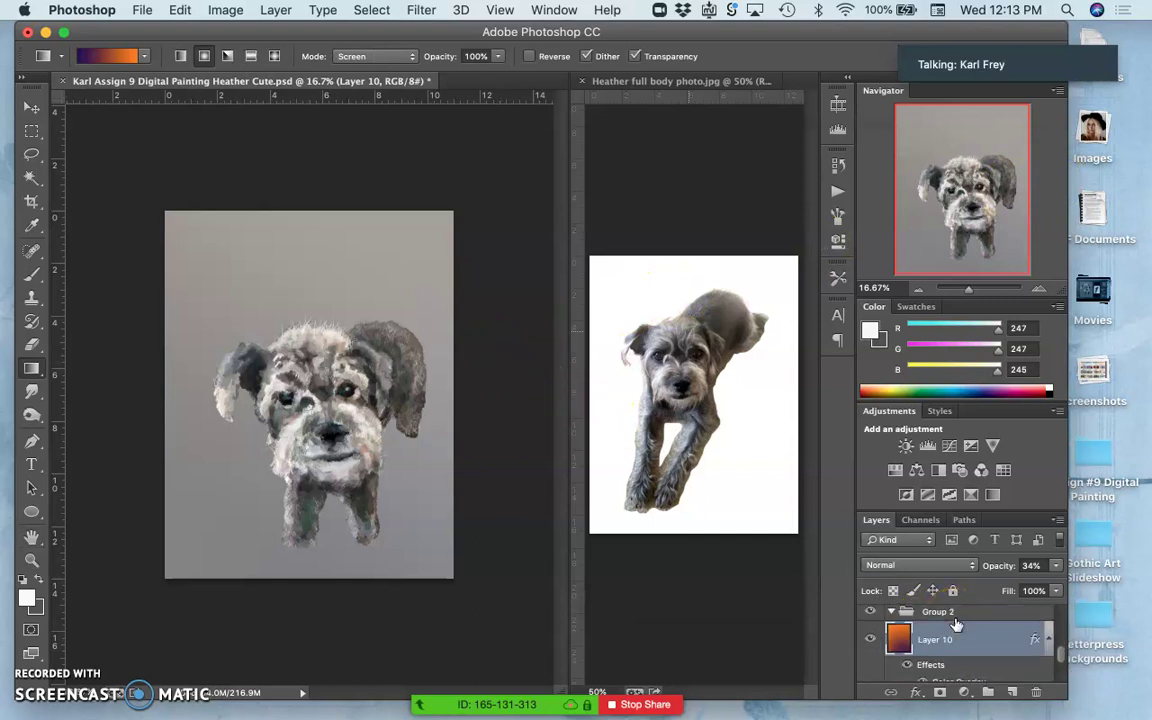
pyautogui.doubleClick(931, 666)
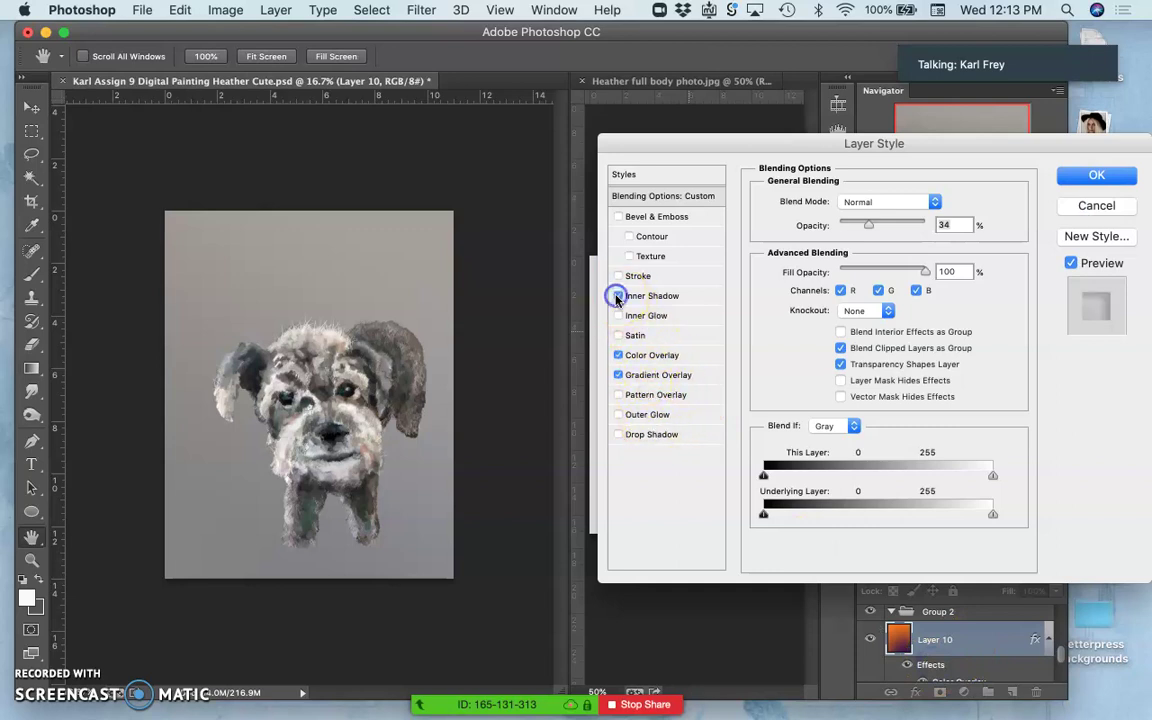
pyautogui.click(618, 296)
pyautogui.click(655, 298)
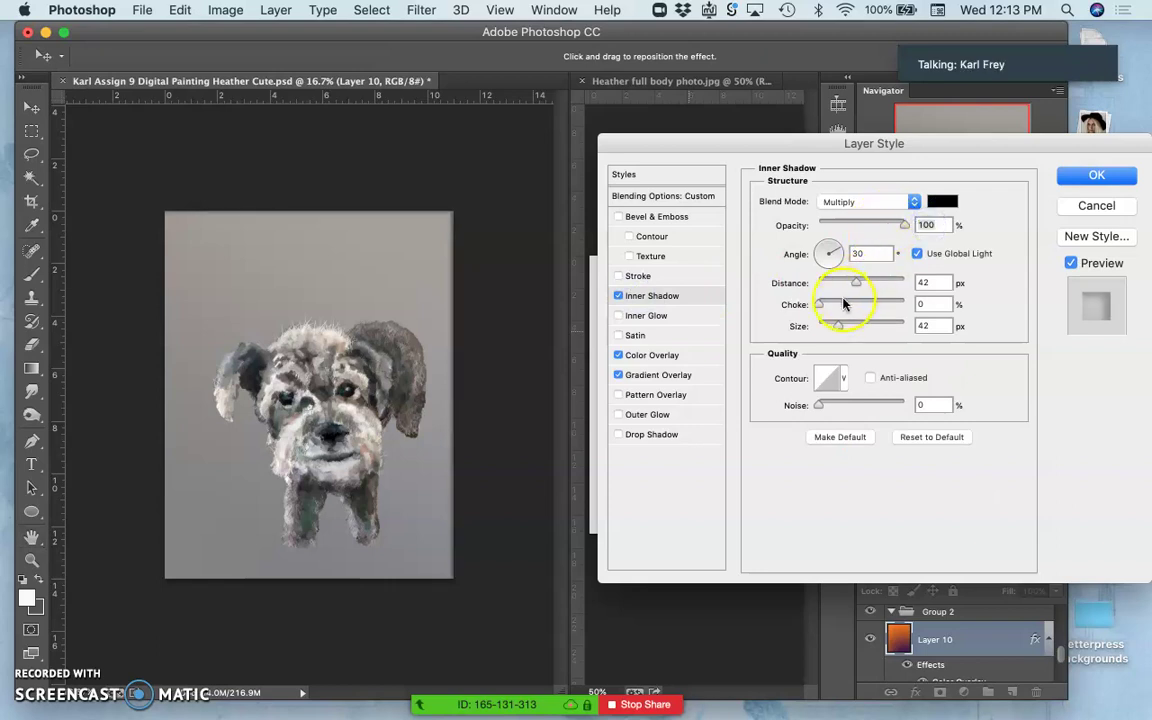
# Set the Inner Shadow to 90° angle, size 218, choke 31, 27% opacity, 54% noise and 53 px distance.
pyautogui.moveTo(835, 328); pyautogui.dragTo(857, 325)
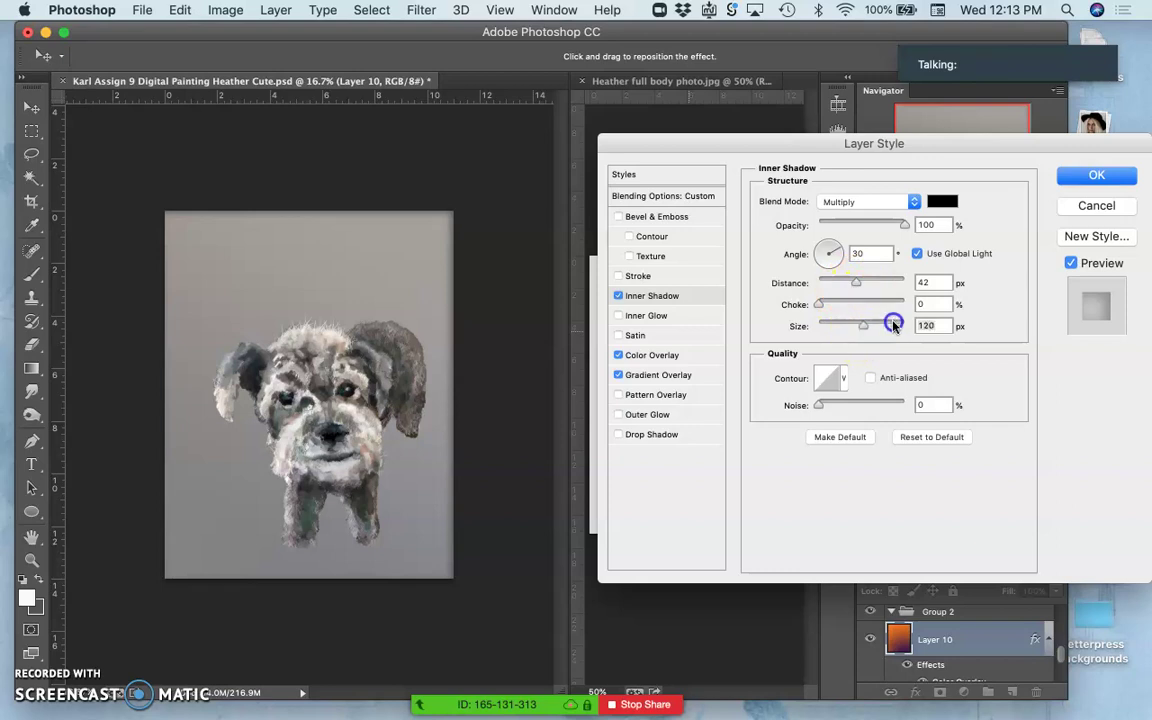
pyautogui.click(898, 325)
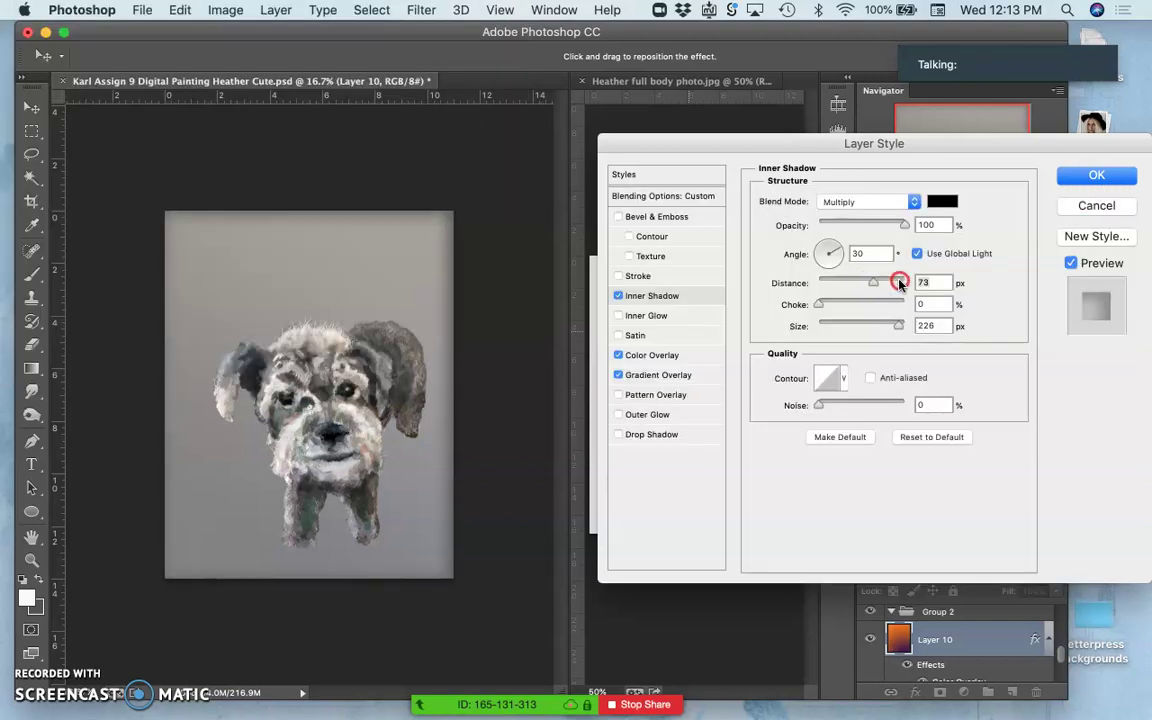
pyautogui.moveTo(891, 284); pyautogui.dragTo(877, 283)
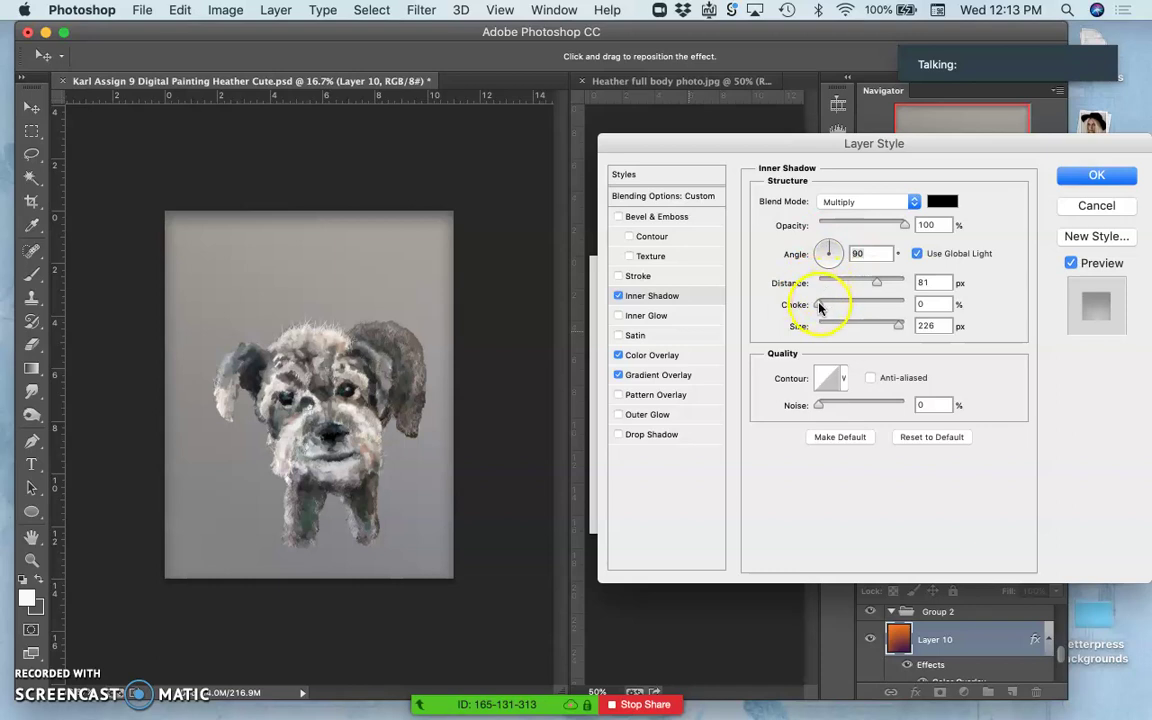
pyautogui.moveTo(849, 307); pyautogui.dragTo(856, 307)
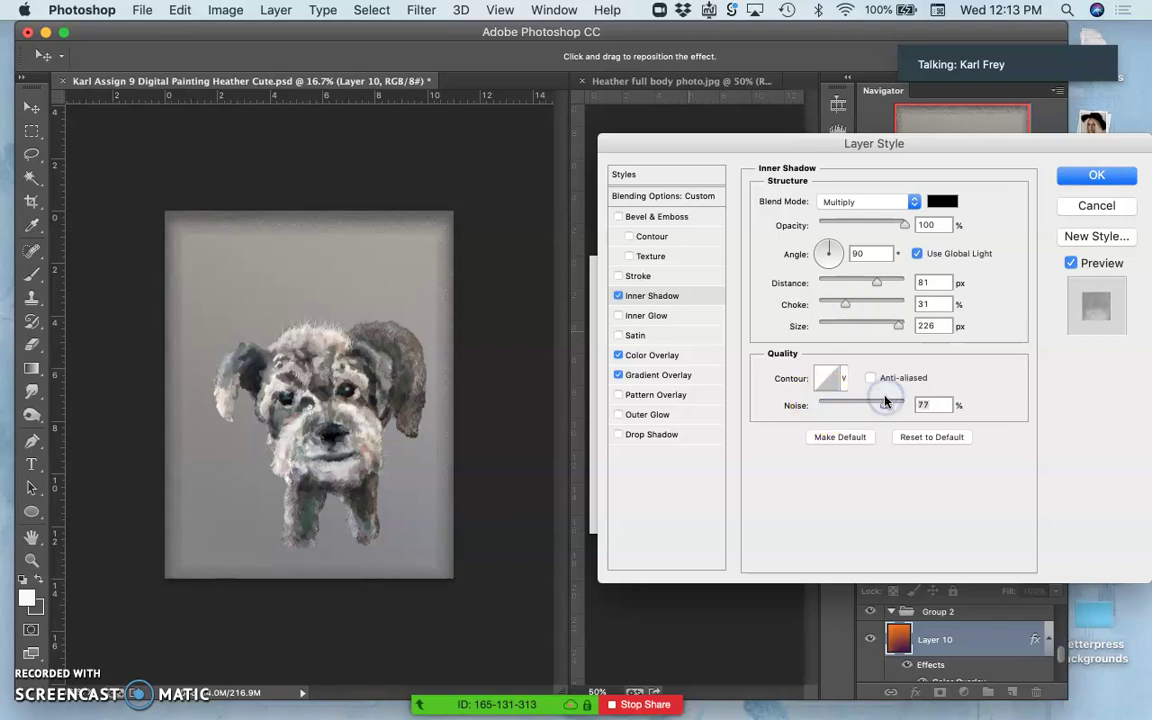
pyautogui.click(858, 224)
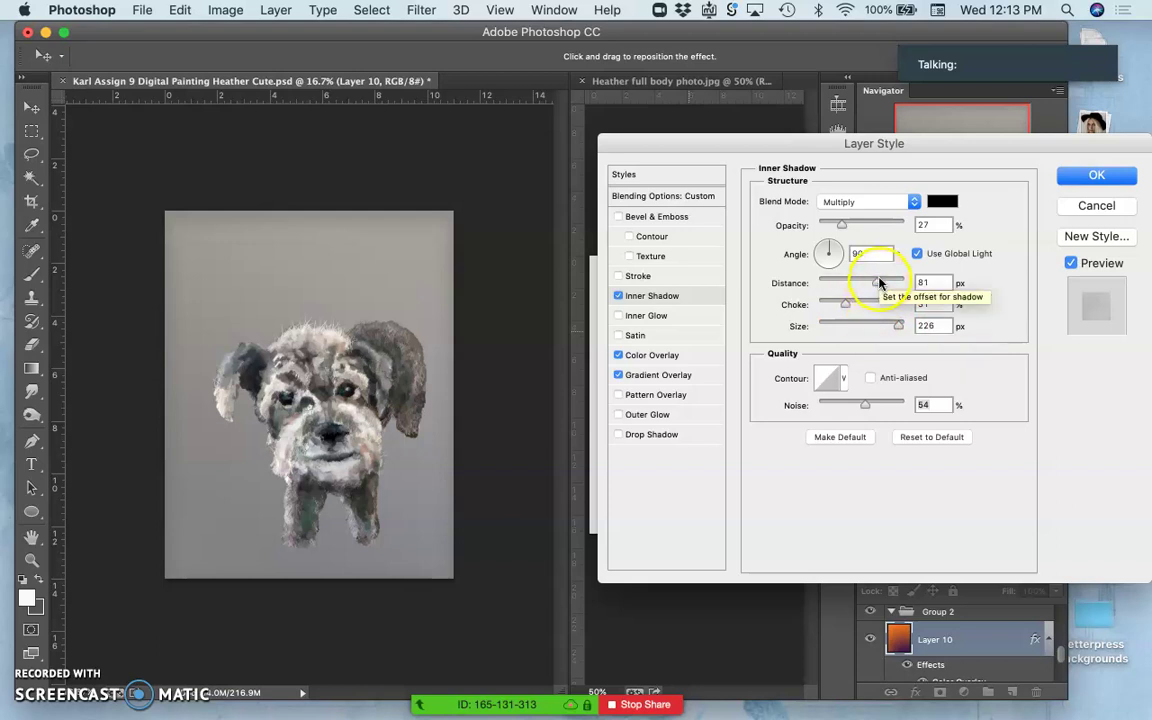
pyautogui.click(865, 282)
pyautogui.moveTo(865, 282); pyautogui.dragTo(863, 282)
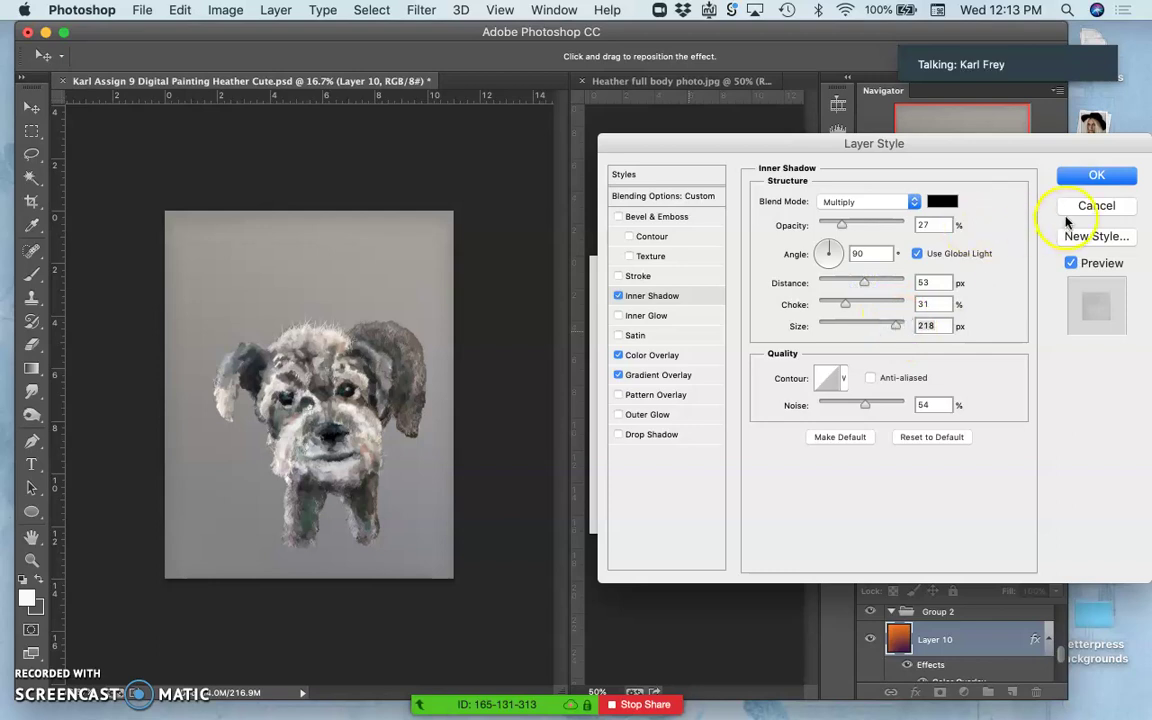
pyautogui.click(1090, 175)
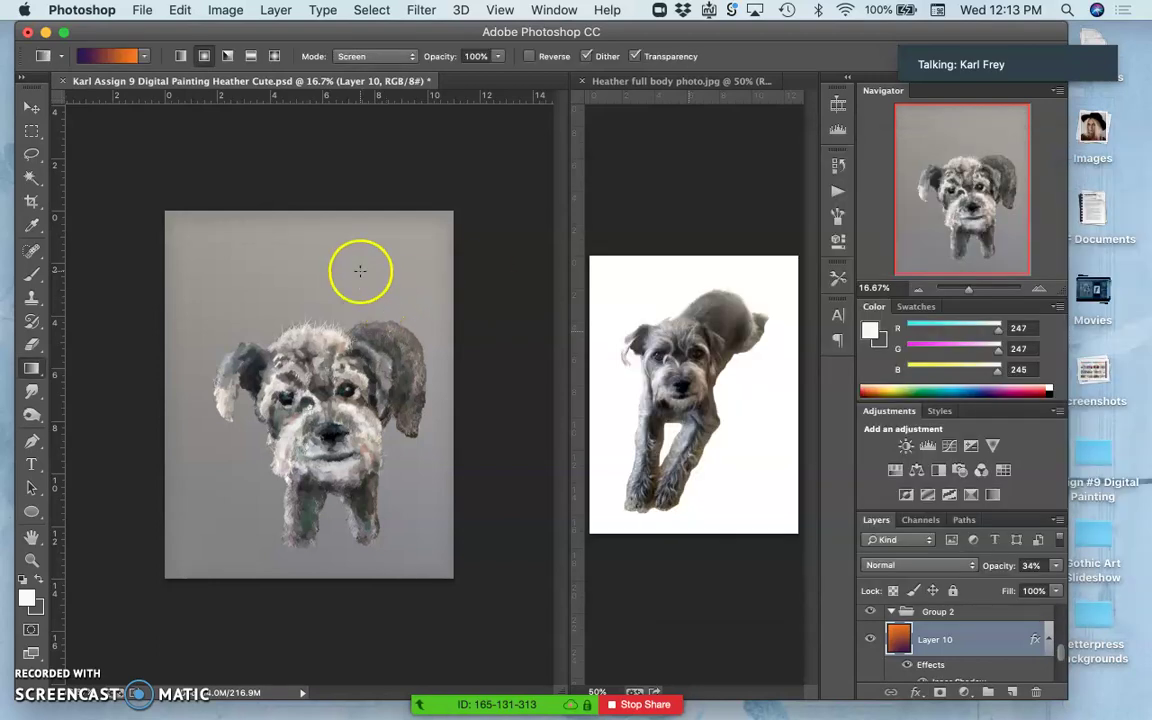
# Zoom in to inspect the painting's edges, turn off Layer 10's Inner Shadow, then zoom back out.
pyautogui.press('super+equal')
pyautogui.press('super+equal')
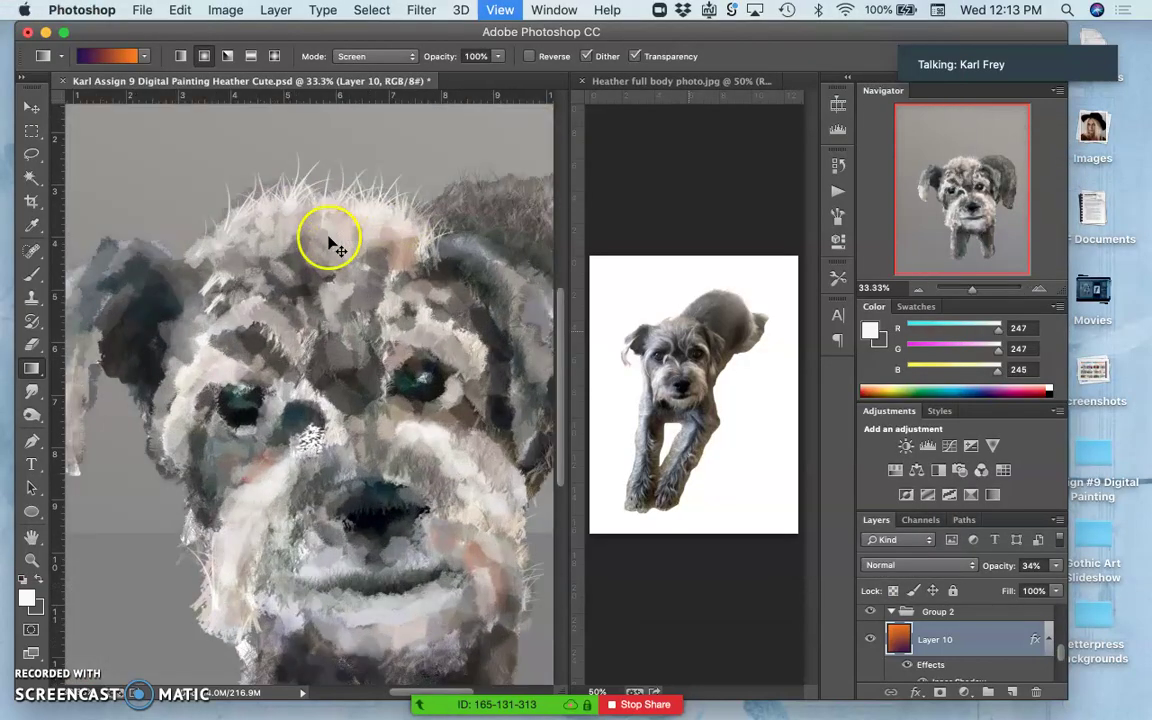
pyautogui.press('super+equal')
pyautogui.scroll(10, 326, 236)
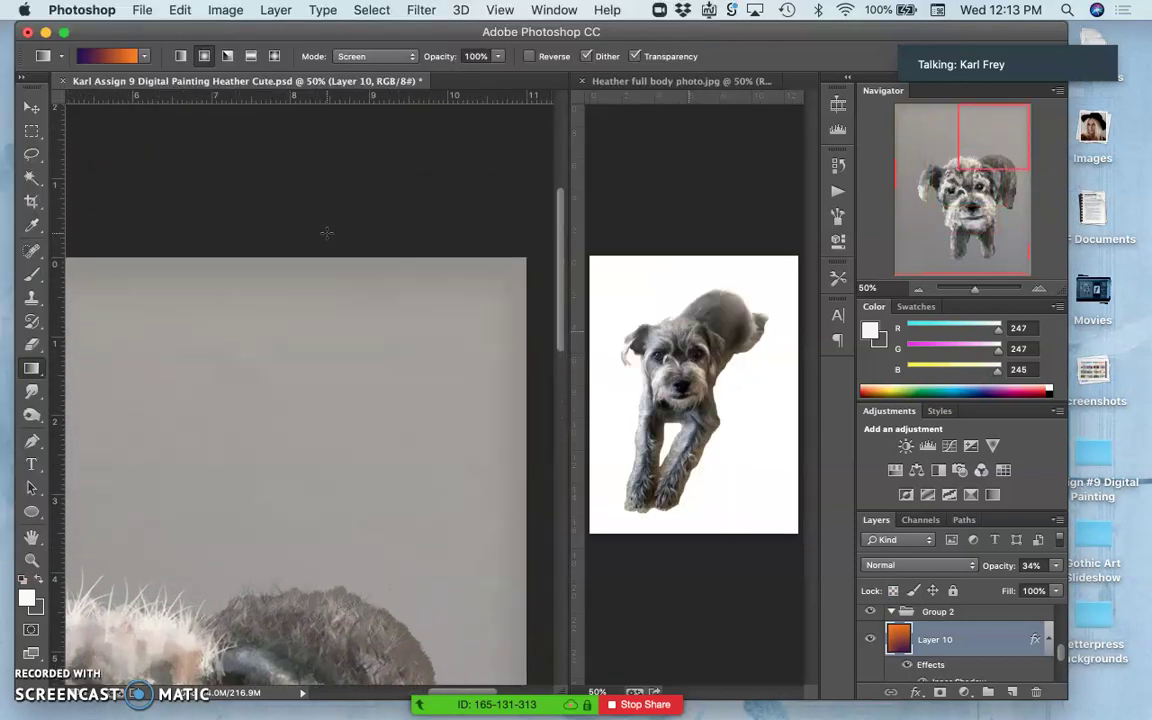
pyautogui.scroll(-15, 326, 233)
pyautogui.hscroll(-5, 326, 233)
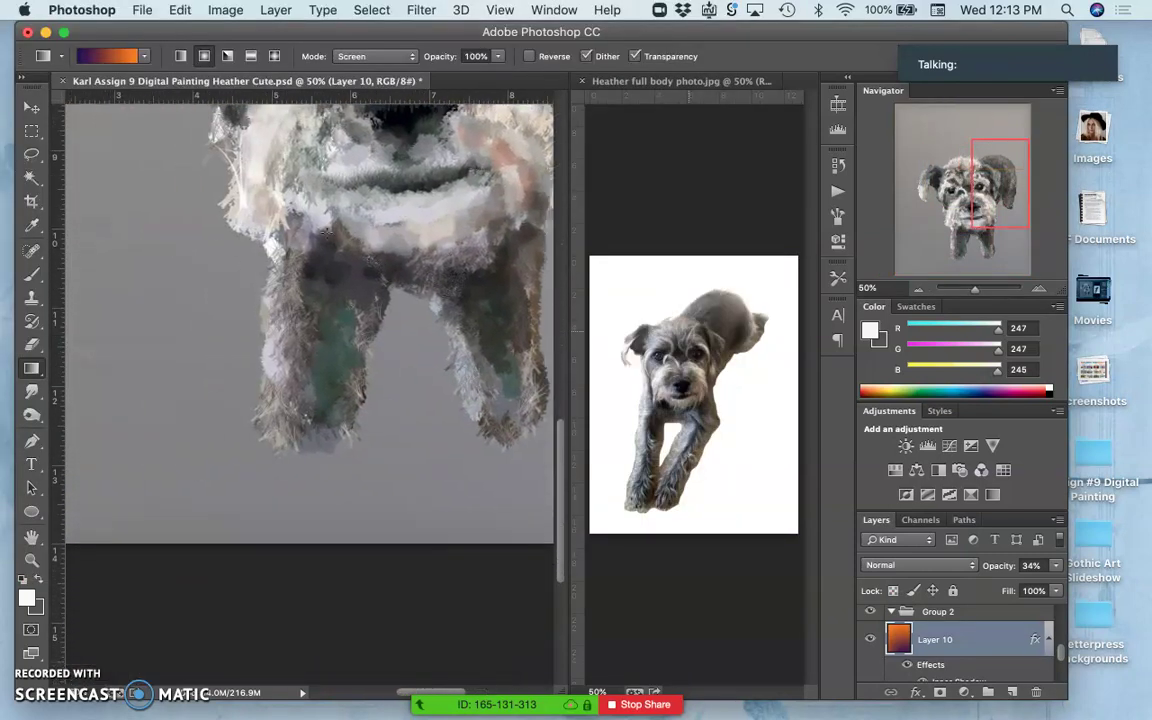
pyautogui.scroll(15, 326, 233)
pyautogui.hscroll(-5, 326, 233)
pyautogui.click(106, 199)
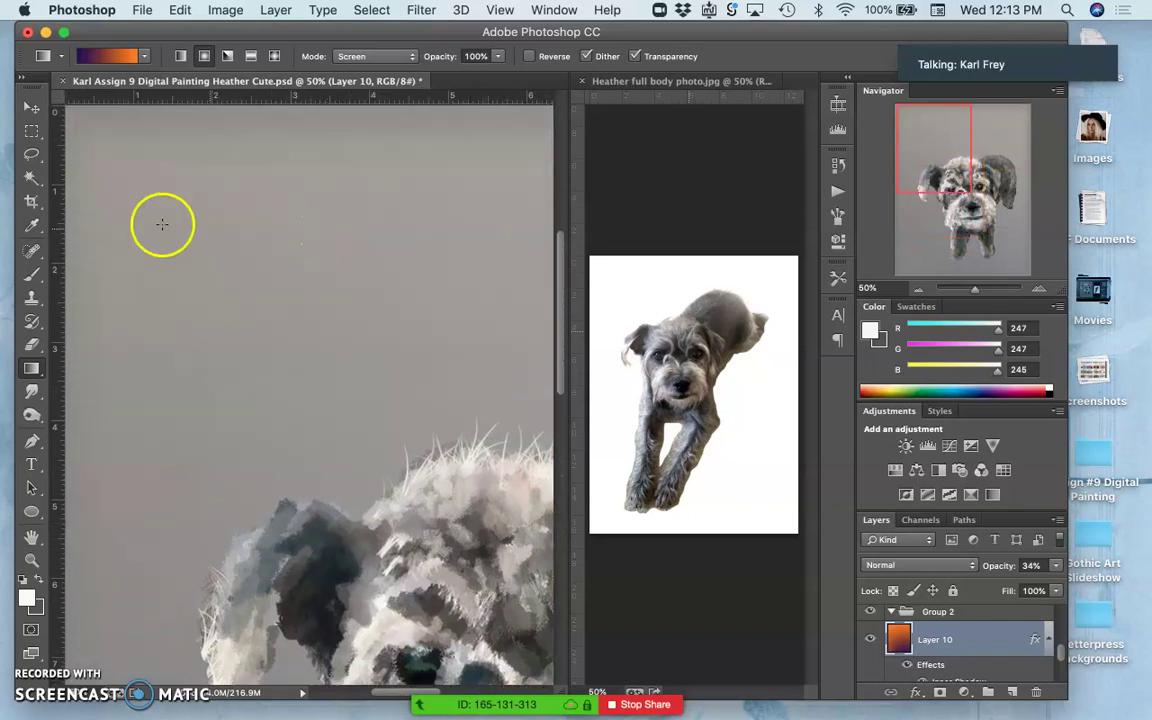
pyautogui.scroll(-3, 990, 663)
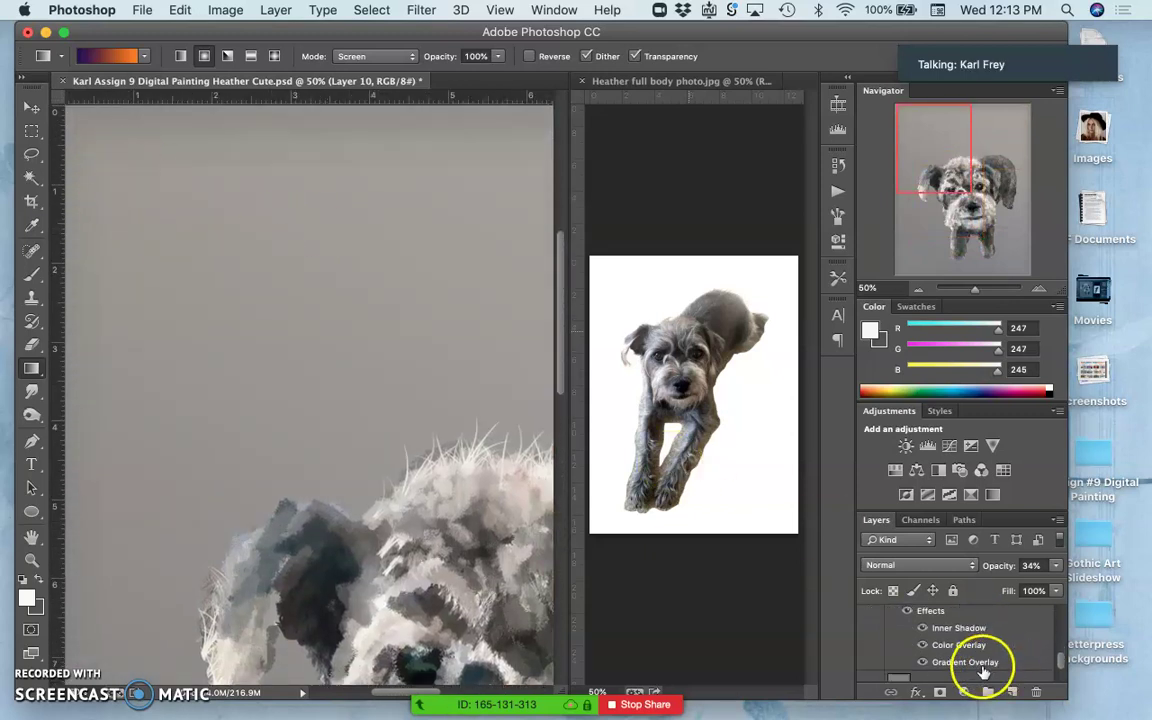
pyautogui.click(922, 628)
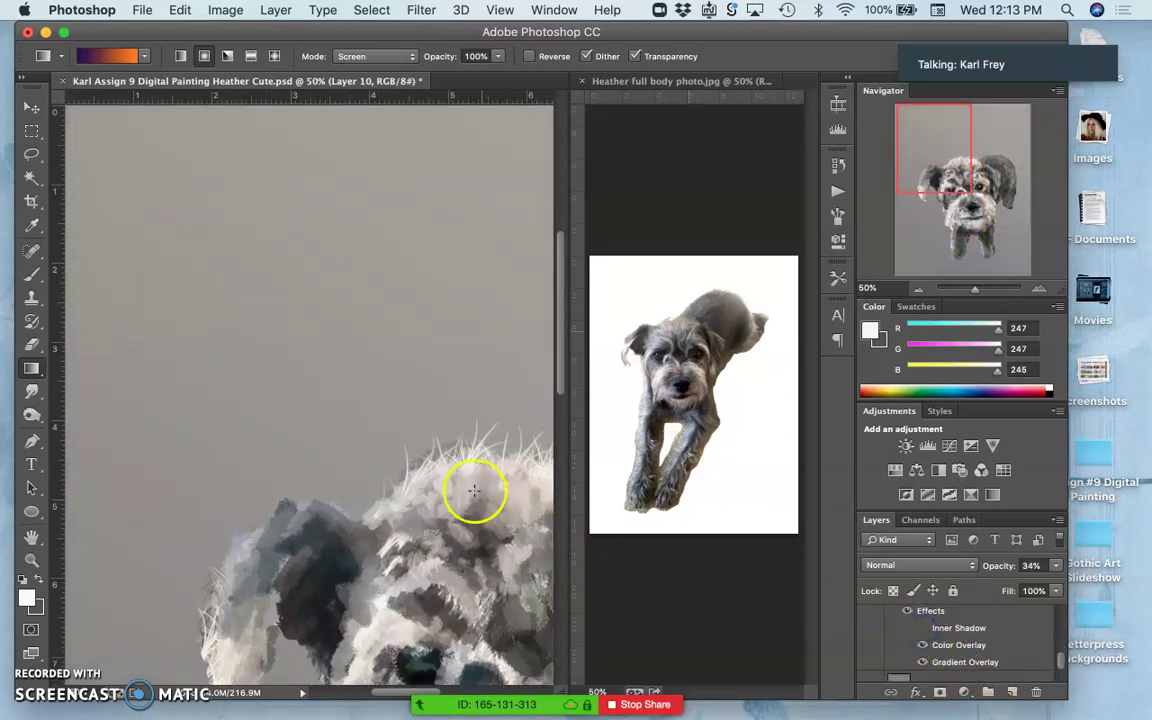
pyautogui.press('super+minus')
pyautogui.press('super+minus')
pyautogui.press('super+minus')
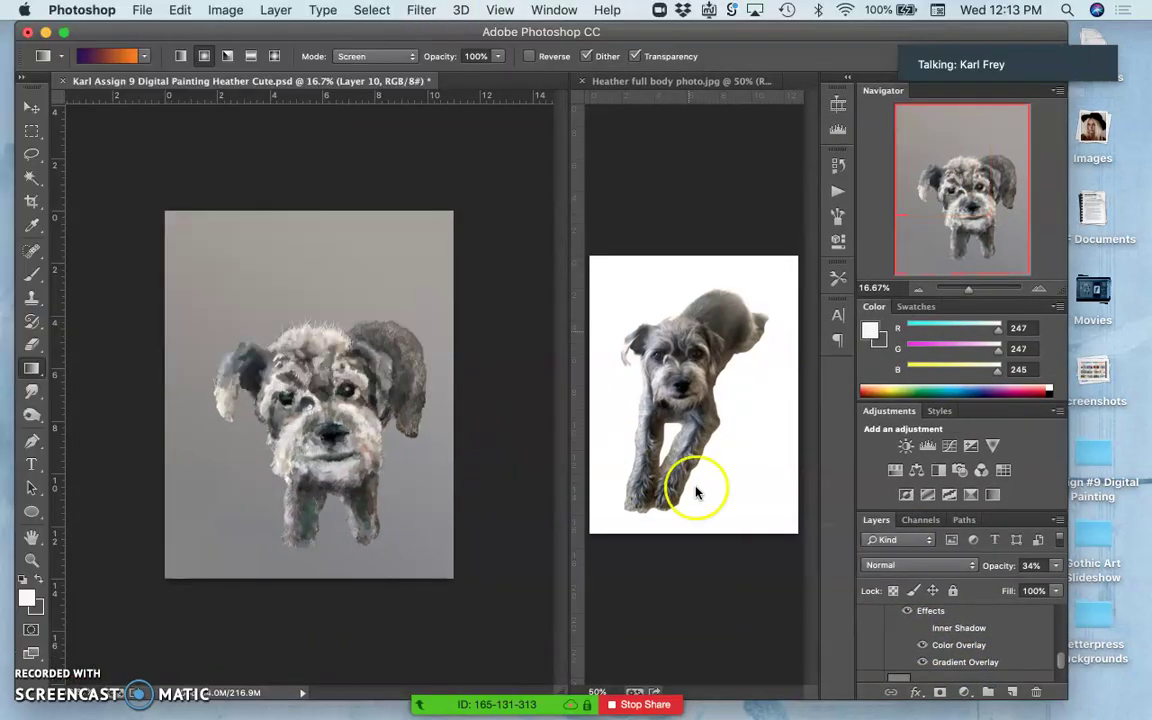
pyautogui.scroll(3, 938, 624)
# Switch to the Dodge Tool with a 1281 px brush at 69% exposure.
pyautogui.click(173, 406)
pyautogui.click(31, 412)
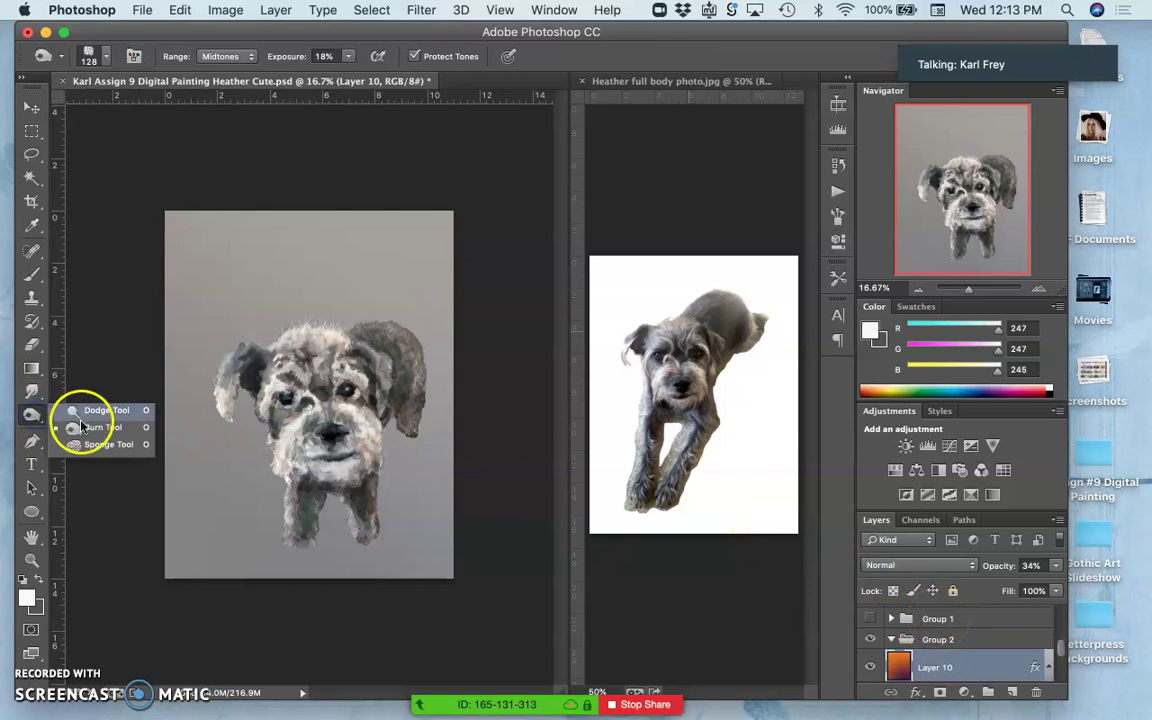
pyautogui.click(103, 52)
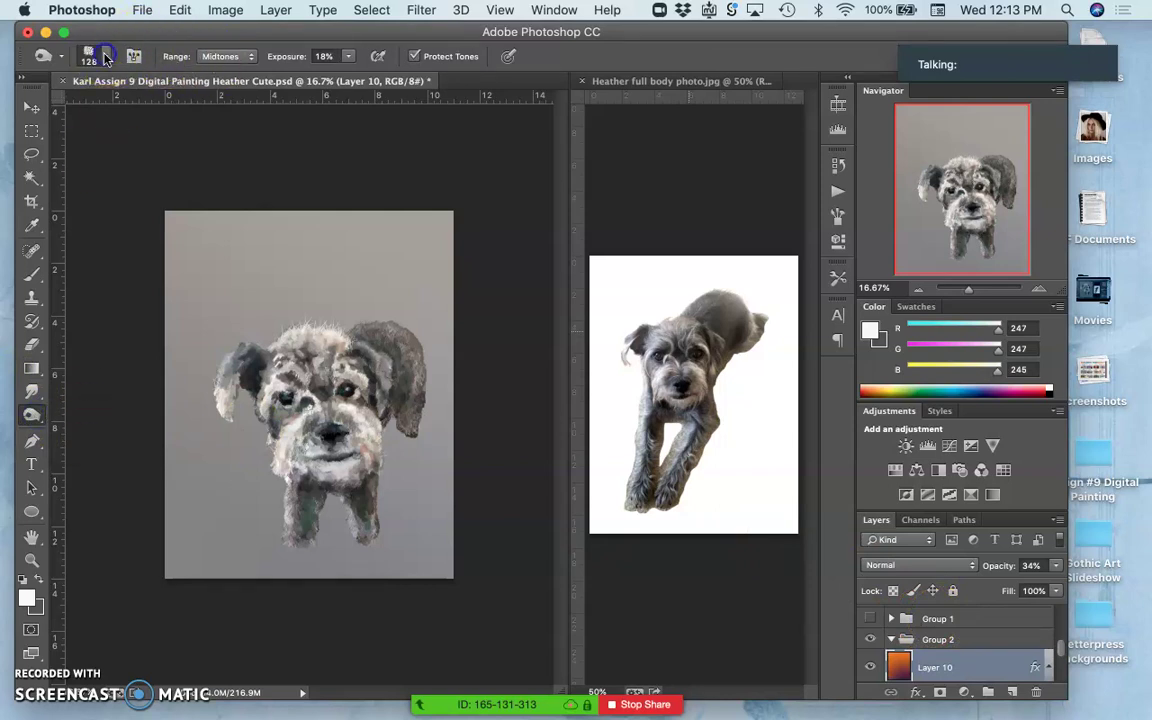
pyautogui.click(106, 57)
pyautogui.moveTo(178, 111); pyautogui.dragTo(203, 111)
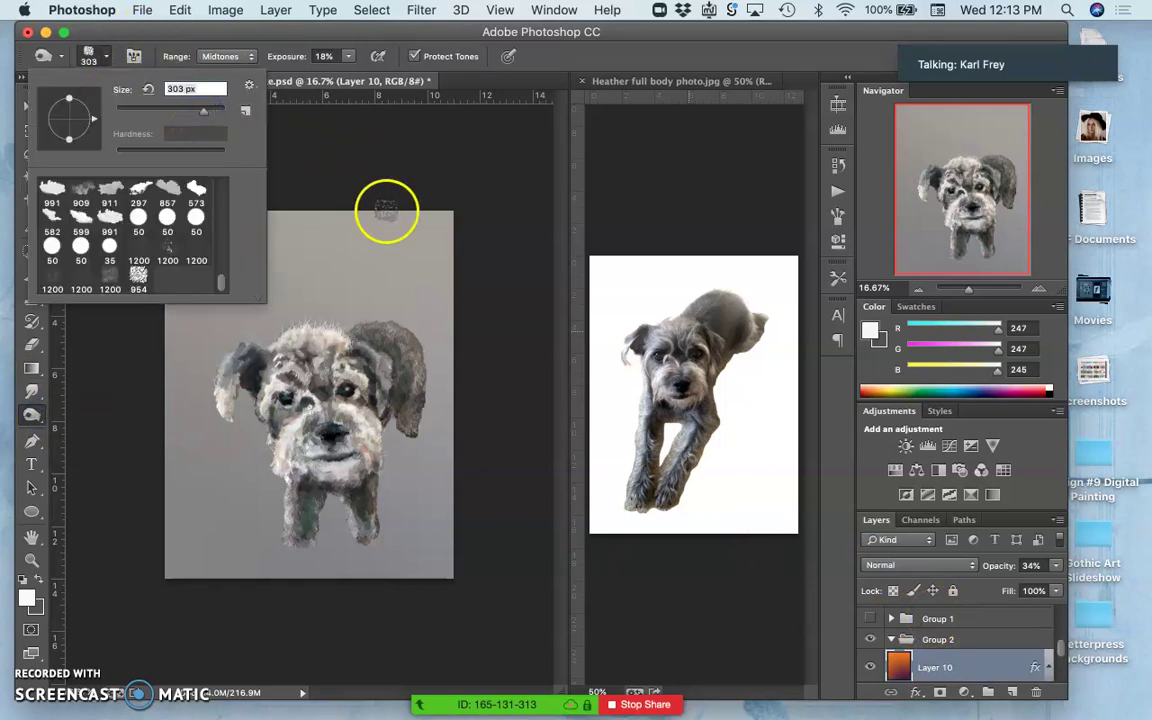
pyautogui.click(421, 227)
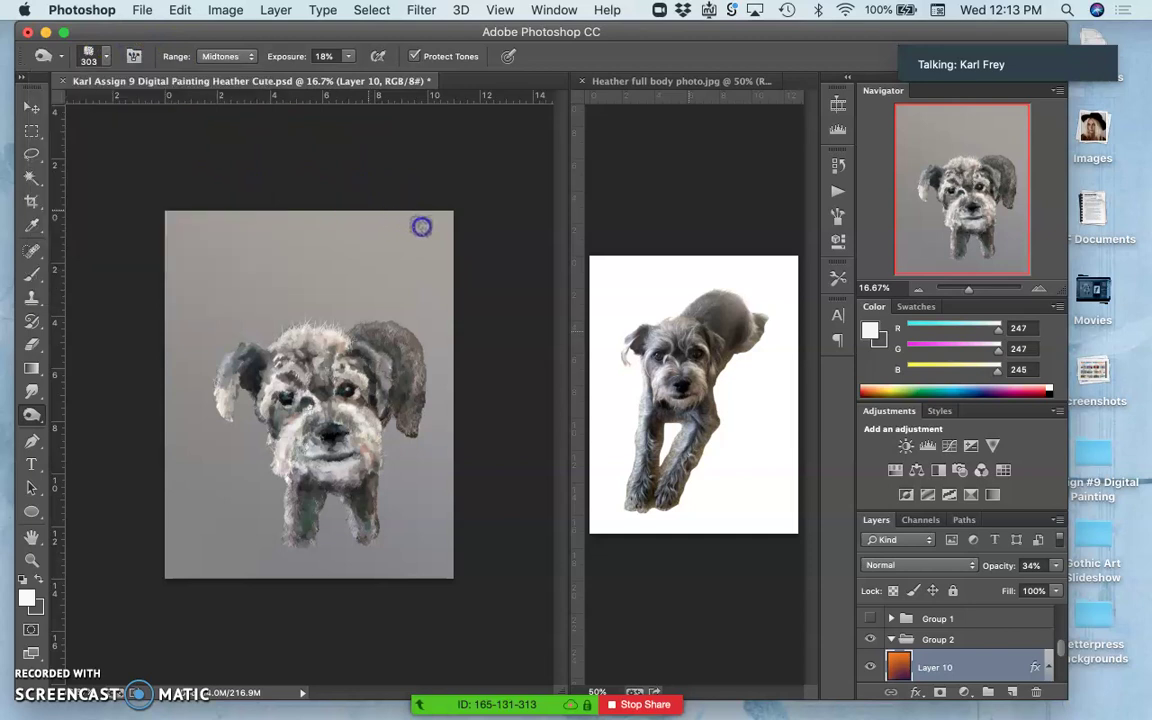
pyautogui.click(106, 56)
pyautogui.click(213, 108)
pyautogui.click(350, 58)
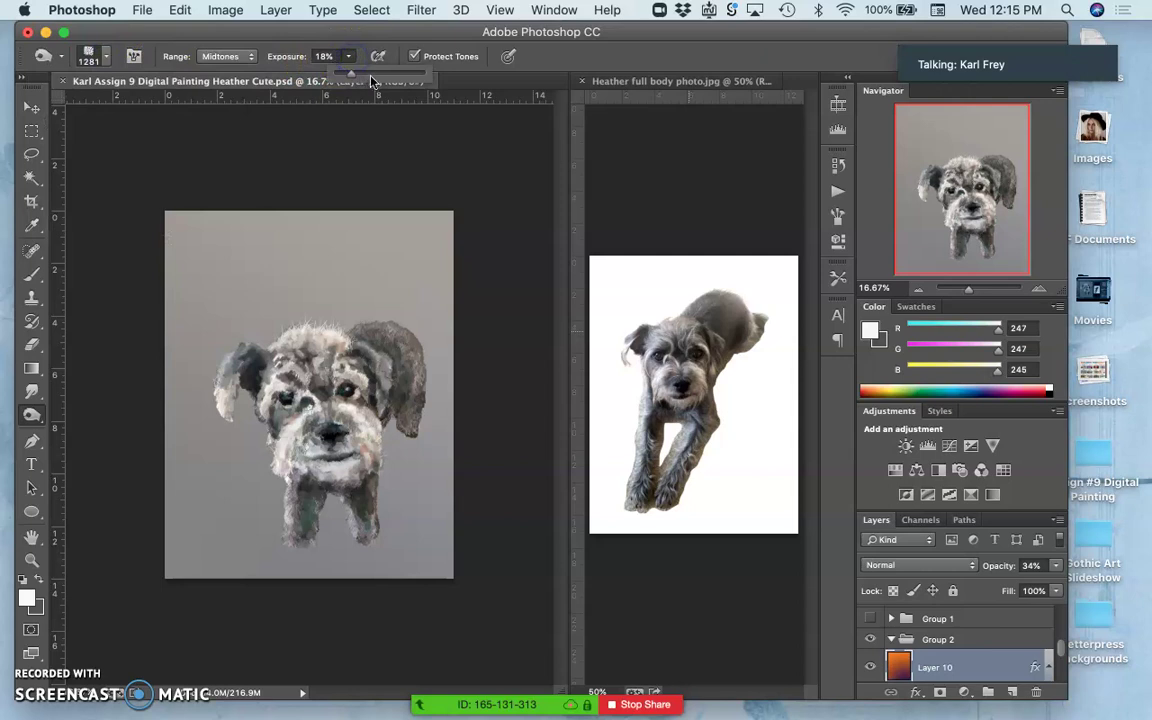
pyautogui.click(396, 72)
pyautogui.moveTo(388, 180)
pyautogui.mouseDown()
pyautogui.moveTo(442, 226)
pyautogui.moveTo(418, 187)
pyautogui.moveTo(432, 226)
pyautogui.moveTo(342, 193)
pyautogui.moveTo(108, 244)
pyautogui.moveTo(188, 205)
pyautogui.moveTo(149, 414)
pyautogui.moveTo(193, 602)
pyautogui.moveTo(244, 675)
pyautogui.mouseUp()
# With Layer 10's effects shown, lightly dodge the dog's legs, then hide the effects again.
pyautogui.moveTo(926, 618); pyautogui.dragTo(943, 613)
pyautogui.scroll(-3, 943, 617)
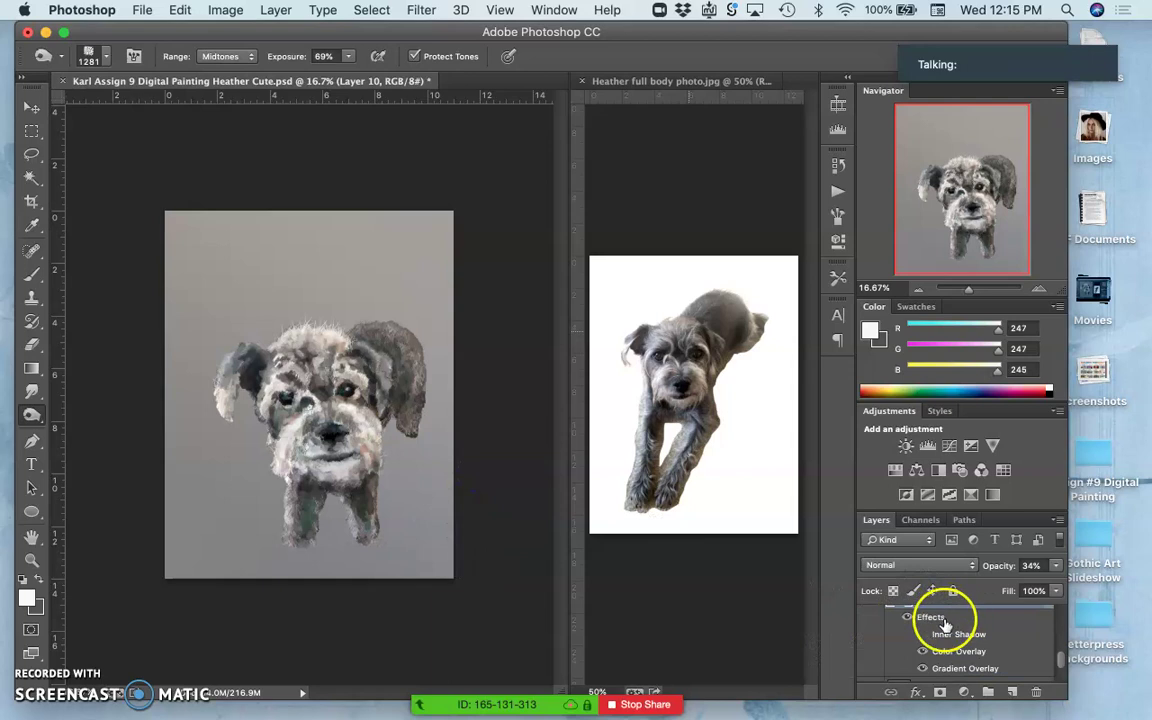
pyautogui.scroll(2, 951, 630)
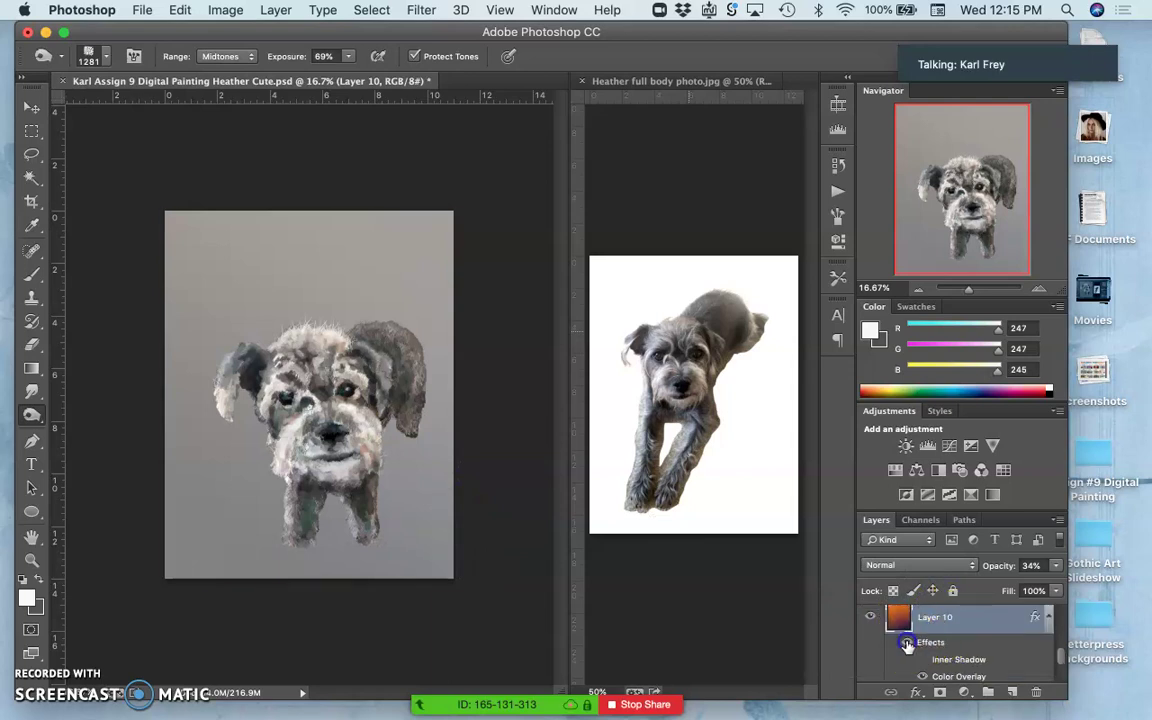
pyautogui.click(907, 645)
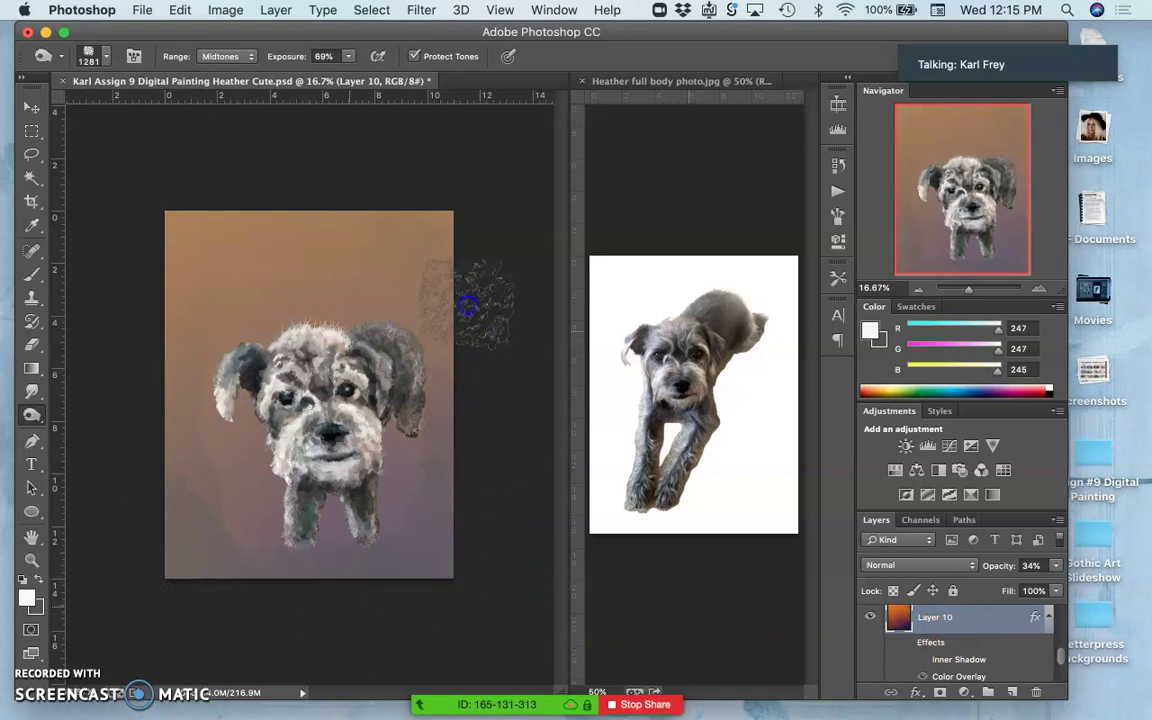
pyautogui.click(442, 458)
pyautogui.moveTo(352, 542); pyautogui.dragTo(378, 533)
pyautogui.moveTo(946, 661); pyautogui.dragTo(912, 651)
pyautogui.click(910, 645)
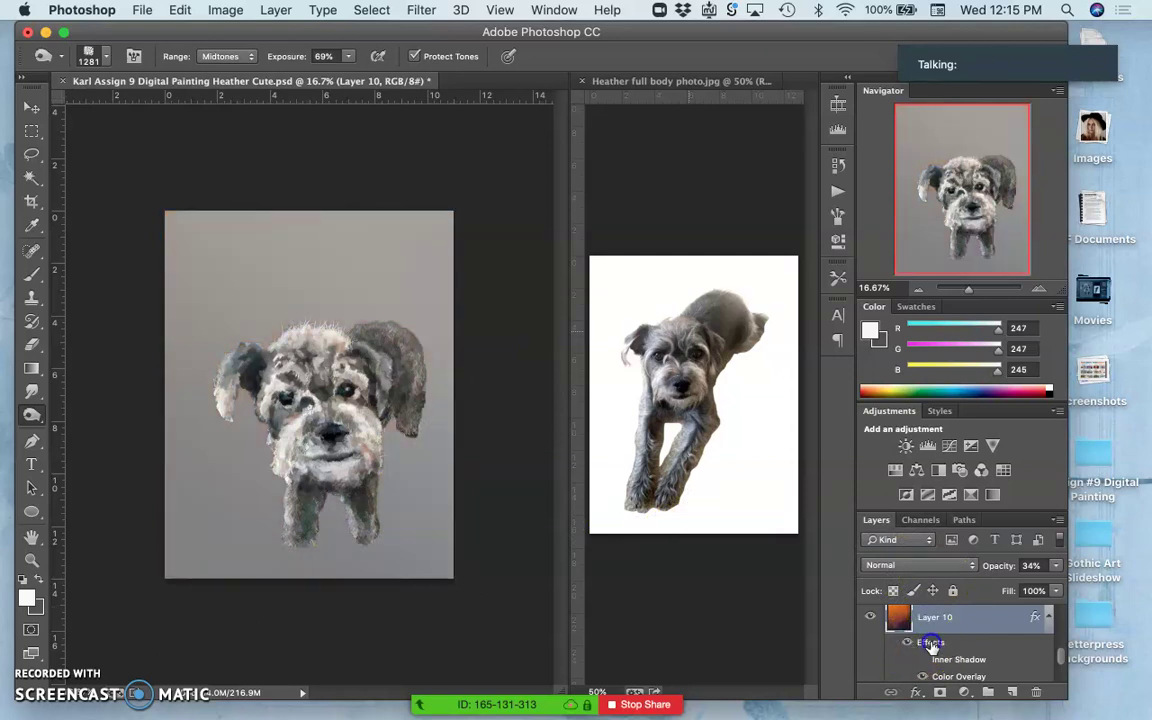
# Set Layer 10's opacity to 66% in its Blending Options.
pyautogui.doubleClick(932, 644)
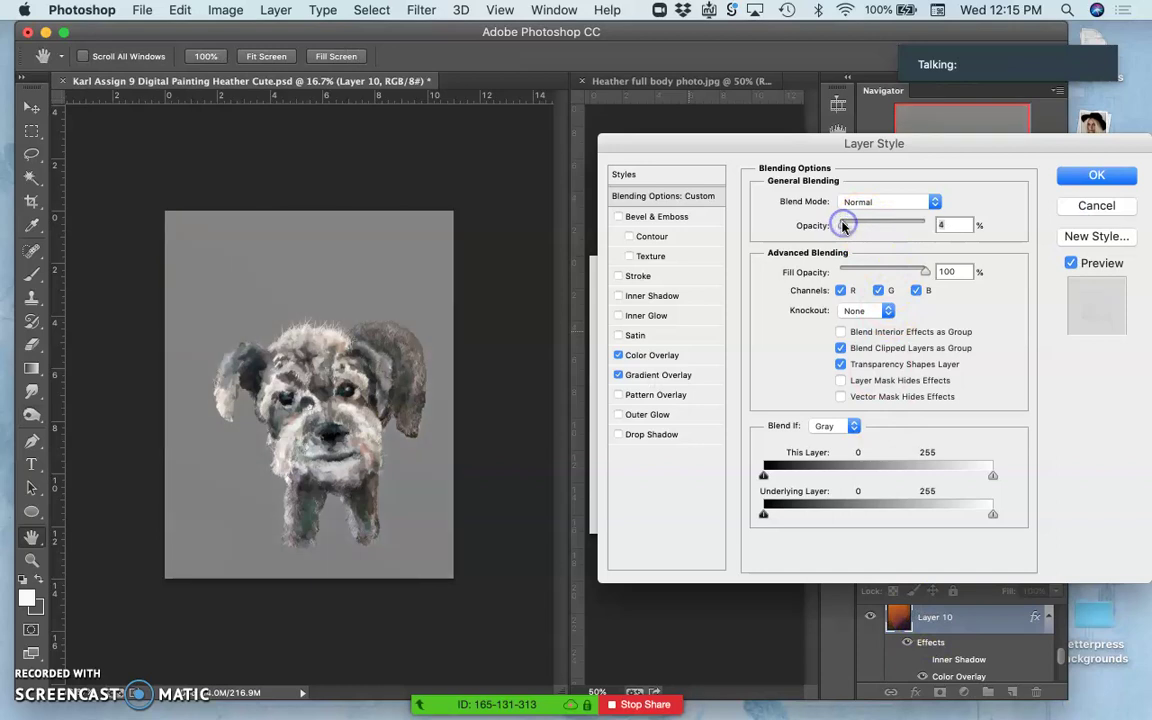
pyautogui.moveTo(862, 221); pyautogui.dragTo(896, 219)
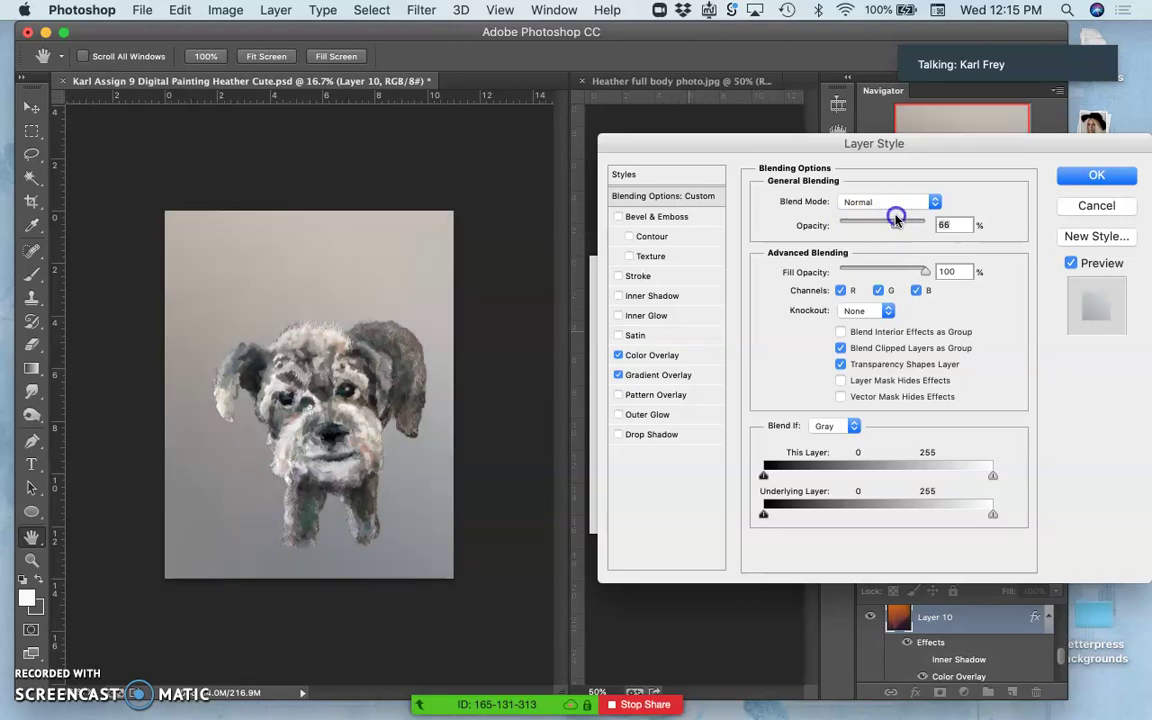
pyautogui.click(1077, 179)
pyautogui.scroll(3, 940, 625)
pyautogui.scroll(-1, 940, 630)
# Duplicate Layer 10 and rasterize the copy's layer style into pixels.
pyautogui.click(950, 647)
pyautogui.press('super+j')
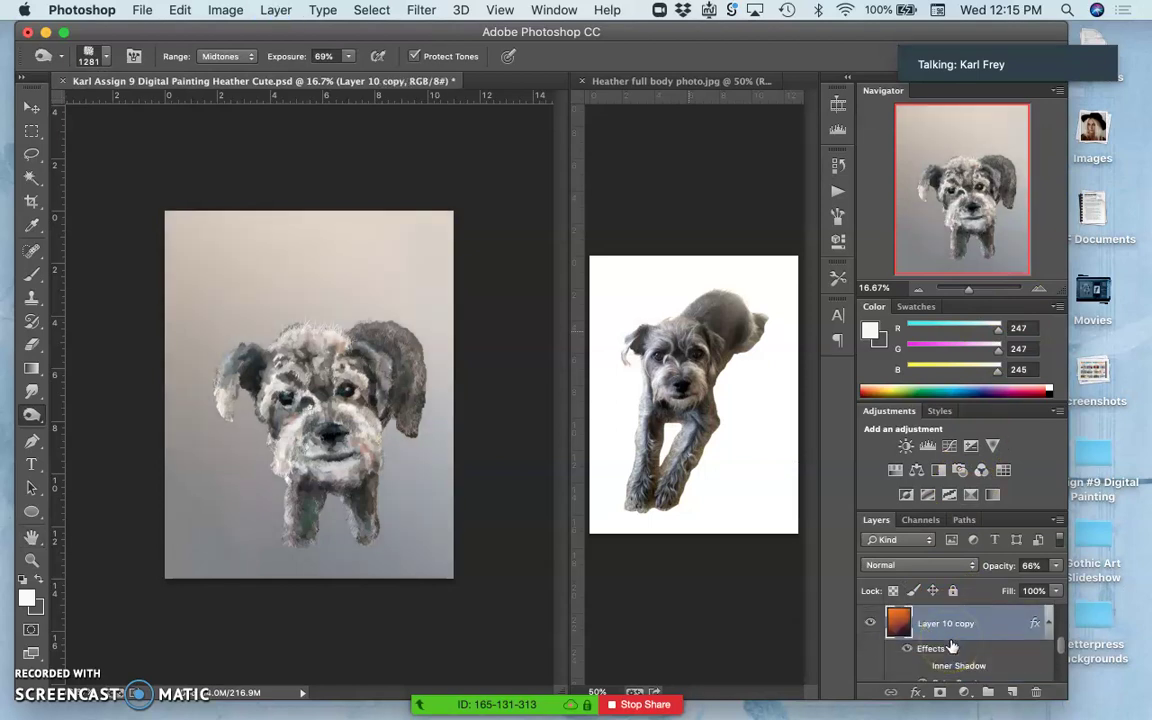
pyautogui.rightClick(988, 628)
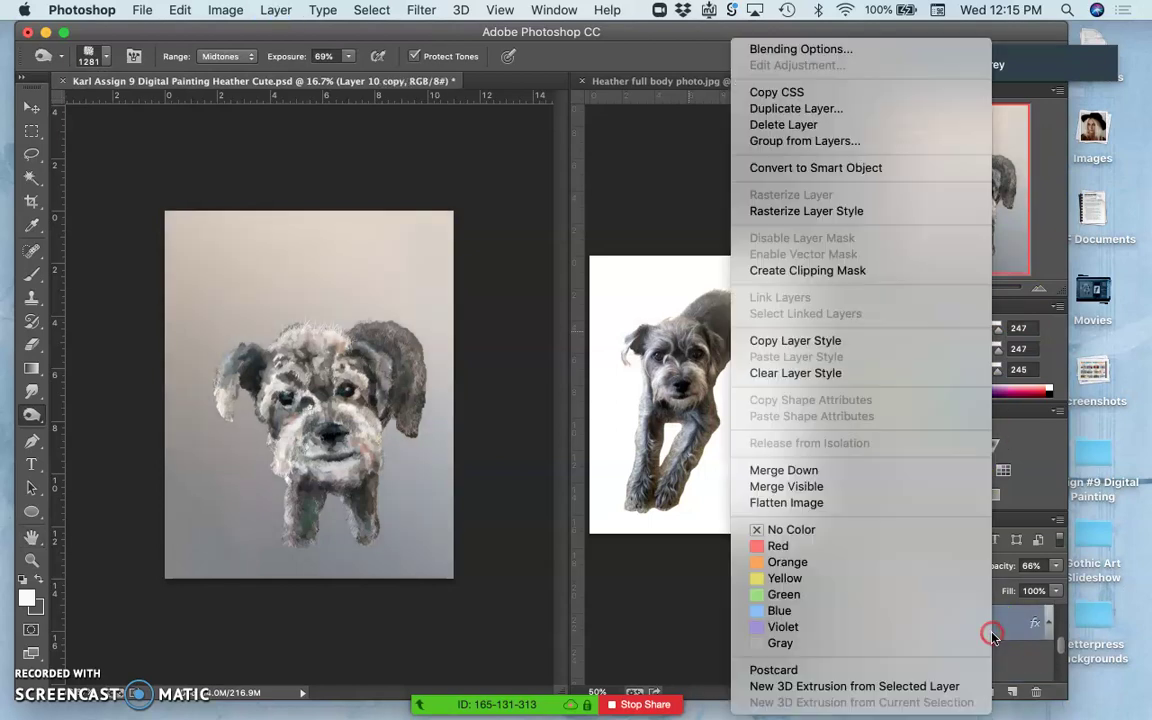
pyautogui.click(798, 212)
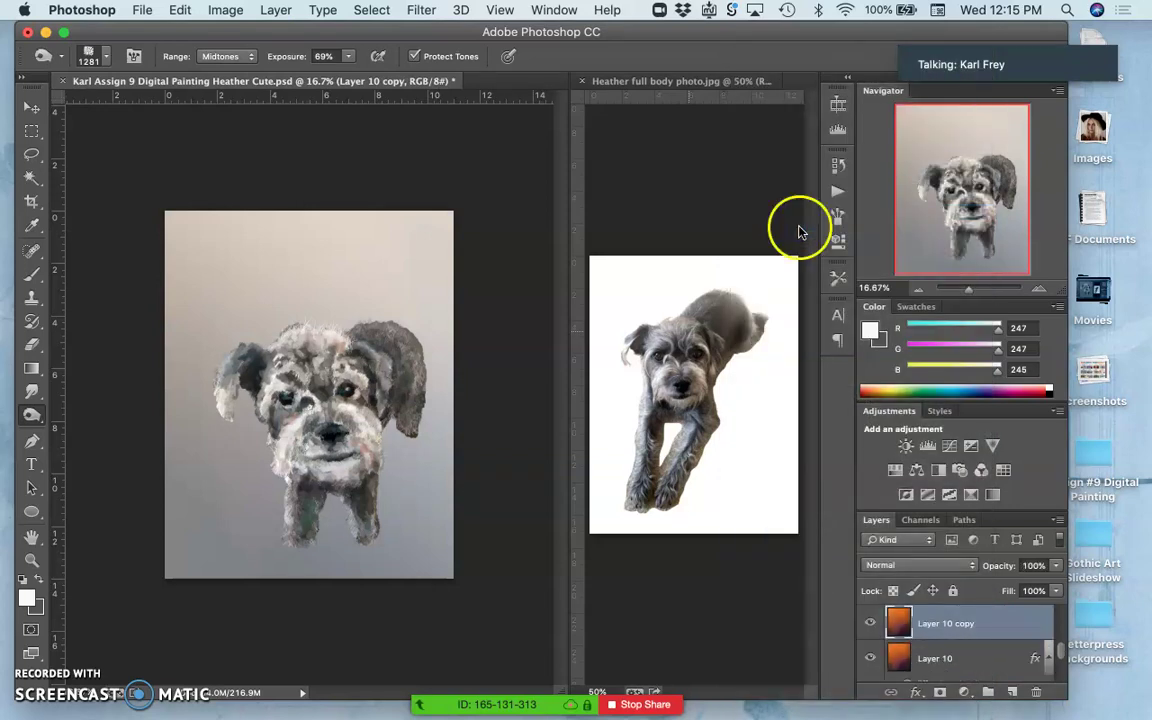
pyautogui.moveTo(450, 470)
pyautogui.mouseDown()
pyautogui.moveTo(471, 522)
pyautogui.moveTo(444, 582)
pyautogui.mouseUp()
pyautogui.press('super+z')
# Give the dodge tool a soft round brush at 0% hardness and 1653 px, with 49% exposure.
pyautogui.click(107, 57)
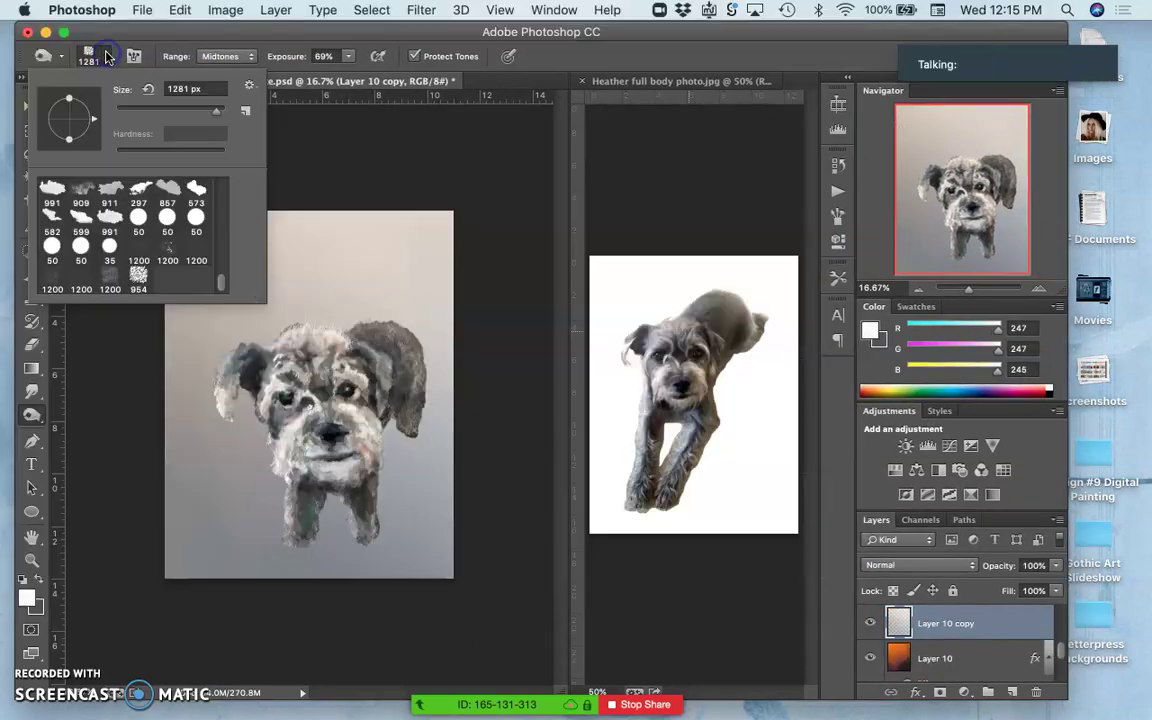
pyautogui.scroll(5, 141, 226)
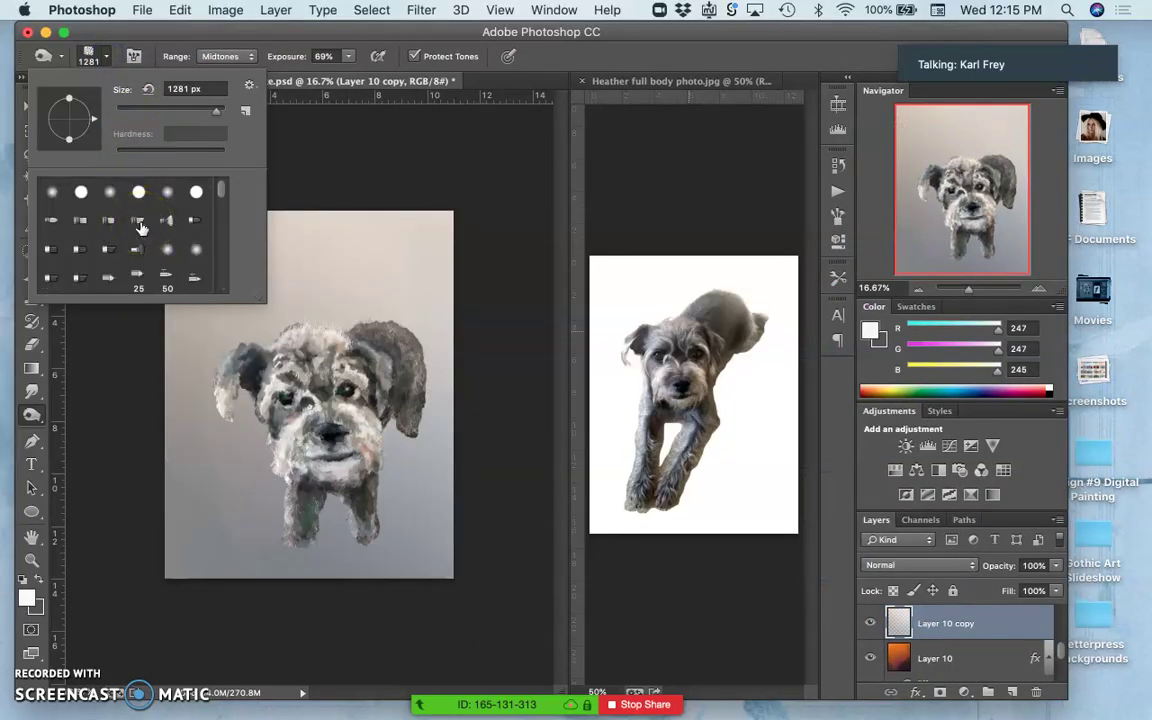
pyautogui.click(110, 191)
pyautogui.click(185, 131)
pyautogui.moveTo(186, 109); pyautogui.dragTo(194, 111)
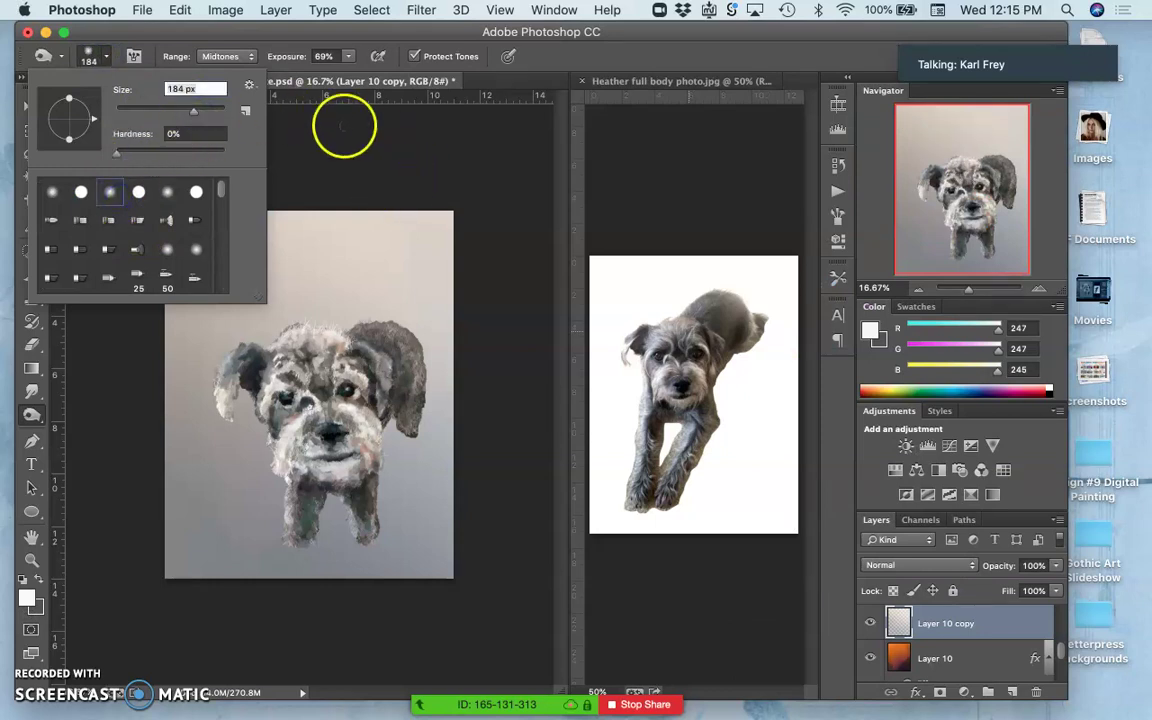
pyautogui.click(348, 58)
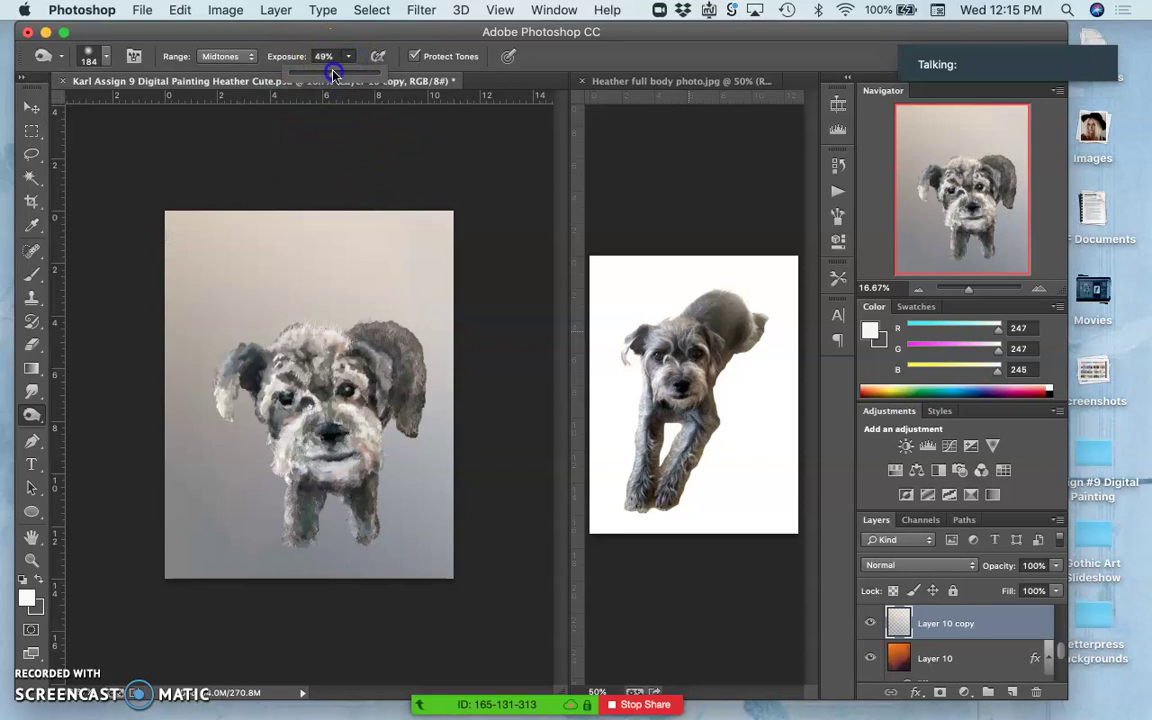
pyautogui.click(104, 56)
pyautogui.moveTo(194, 109); pyautogui.dragTo(210, 113)
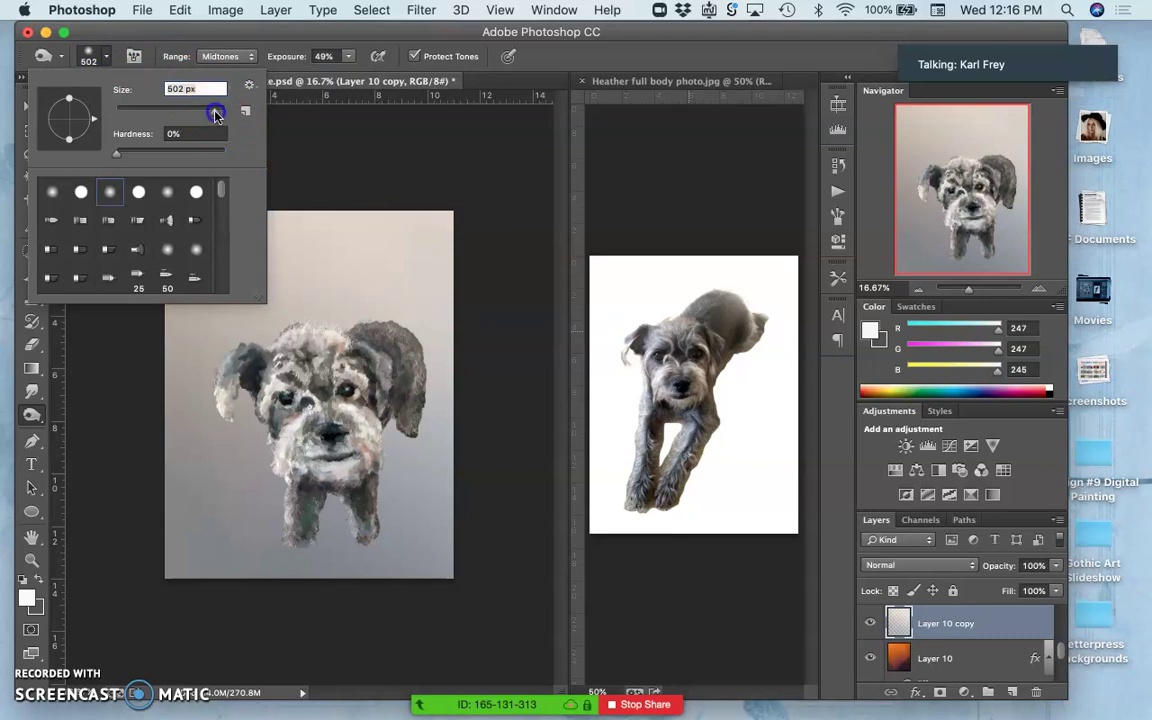
pyautogui.click(395, 212)
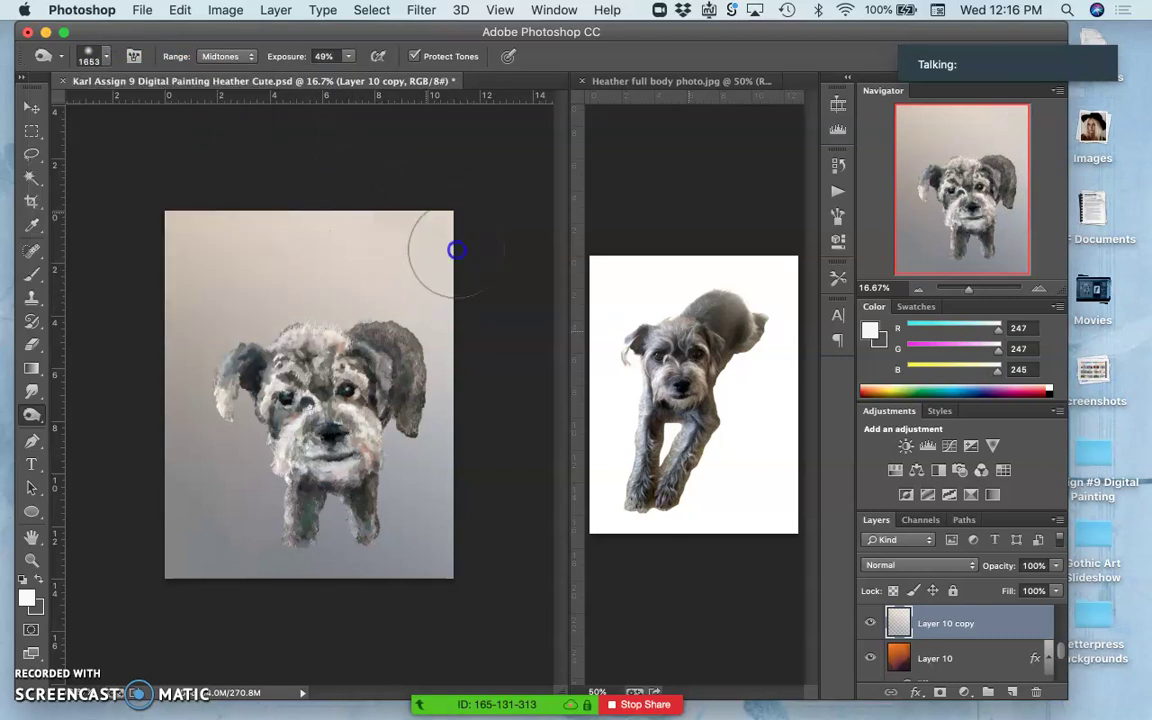
# Lighten the background along the right and bottom edges and the right ear and cheek.
pyautogui.moveTo(478, 381)
pyautogui.mouseDown()
pyautogui.moveTo(460, 324)
pyautogui.moveTo(440, 563)
pyautogui.moveTo(446, 526)
pyautogui.moveTo(470, 548)
pyautogui.mouseUp()
pyautogui.moveTo(424, 583)
pyautogui.mouseDown()
pyautogui.moveTo(301, 601)
pyautogui.moveTo(340, 604)
pyautogui.moveTo(113, 613)
pyautogui.moveTo(139, 565)
pyautogui.moveTo(124, 407)
pyautogui.moveTo(207, 596)
pyautogui.moveTo(161, 265)
pyautogui.moveTo(164, 231)
pyautogui.moveTo(202, 196)
pyautogui.moveTo(406, 188)
pyautogui.moveTo(319, 191)
pyautogui.moveTo(94, 353)
pyautogui.moveTo(303, 205)
pyautogui.moveTo(118, 419)
pyautogui.moveTo(135, 541)
pyautogui.moveTo(218, 499)
pyautogui.moveTo(263, 569)
pyautogui.moveTo(300, 560)
pyautogui.moveTo(427, 456)
pyautogui.moveTo(317, 530)
pyautogui.moveTo(370, 479)
pyautogui.mouseUp()
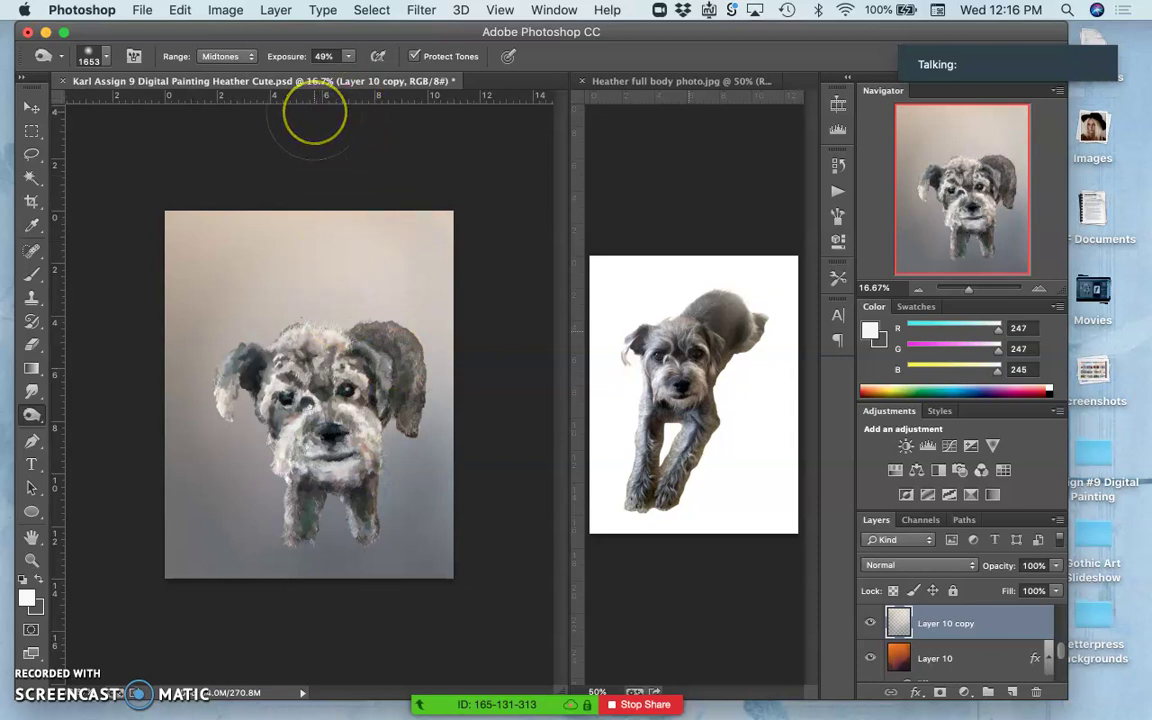
pyautogui.moveTo(390, 380)
pyautogui.mouseDown()
pyautogui.moveTo(404, 414)
pyautogui.moveTo(429, 406)
pyautogui.moveTo(373, 458)
pyautogui.moveTo(452, 350)
pyautogui.moveTo(314, 571)
pyautogui.mouseUp()
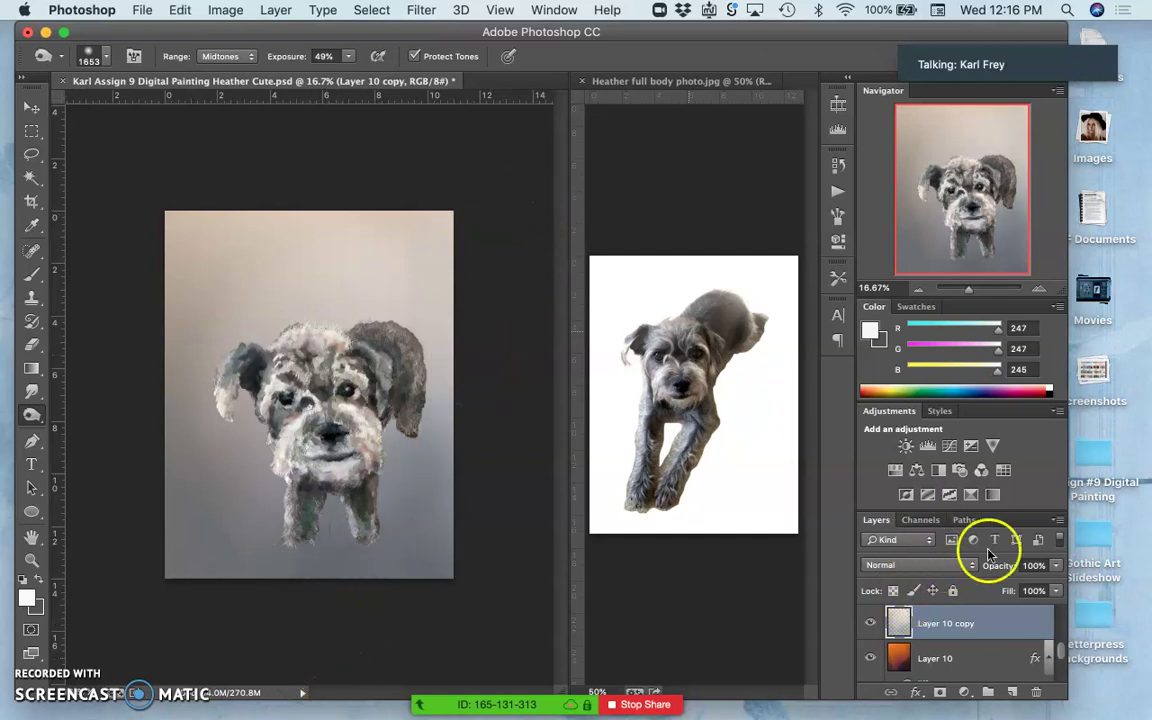
# Set Layer 10 copy to Dissolve blending at 72% opacity.
pyautogui.click(932, 566)
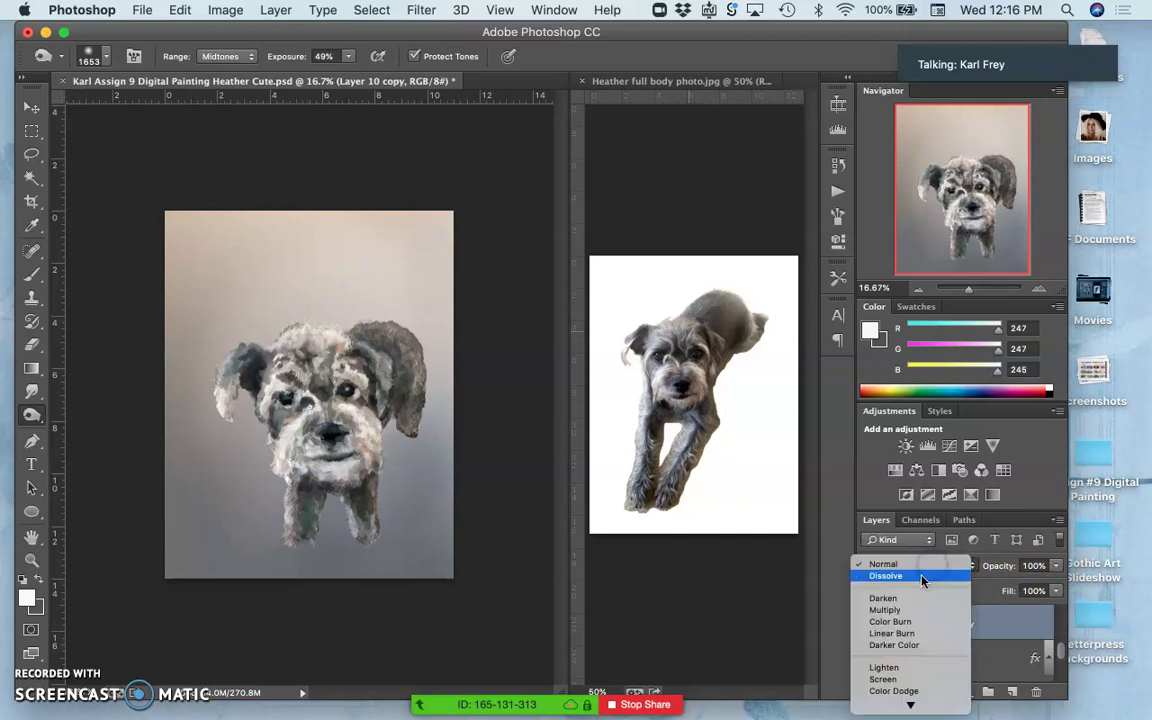
pyautogui.click(920, 580)
pyautogui.click(1056, 566)
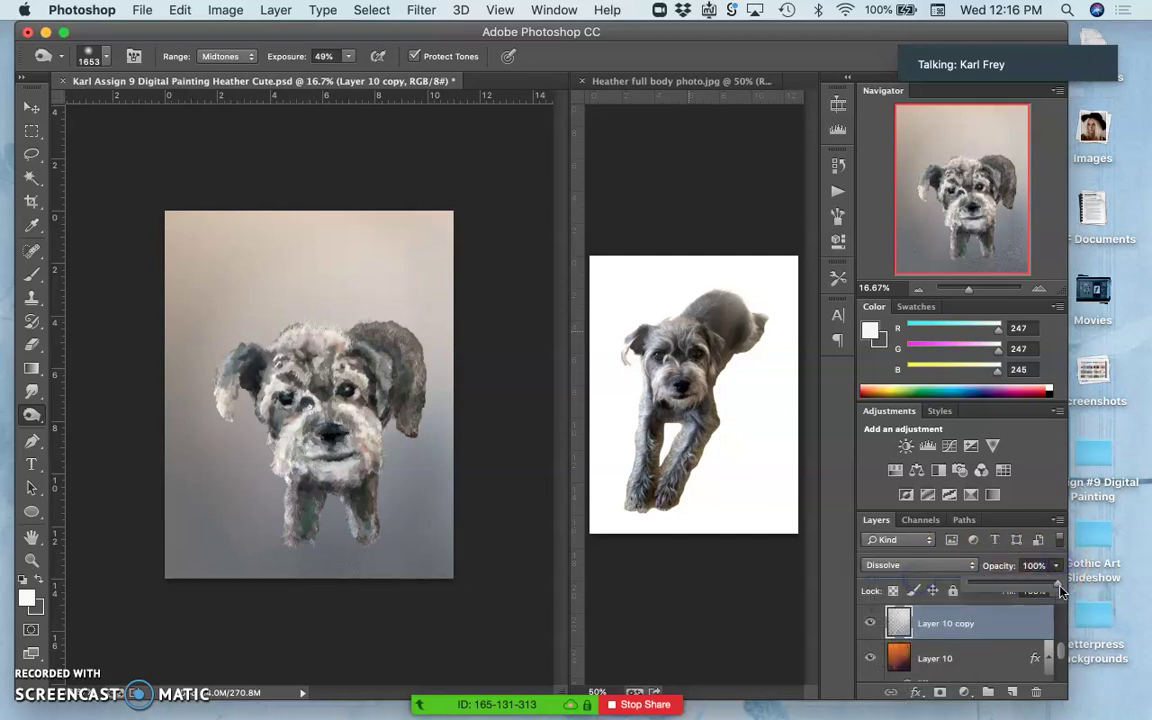
pyautogui.moveTo(1060, 590); pyautogui.dragTo(1057, 589)
# Zoom in to inspect the dissolve grain, then zoom back out to the whole painting.
pyautogui.press('super+plus')
pyautogui.press('super+plus')
pyautogui.press('super+plus')
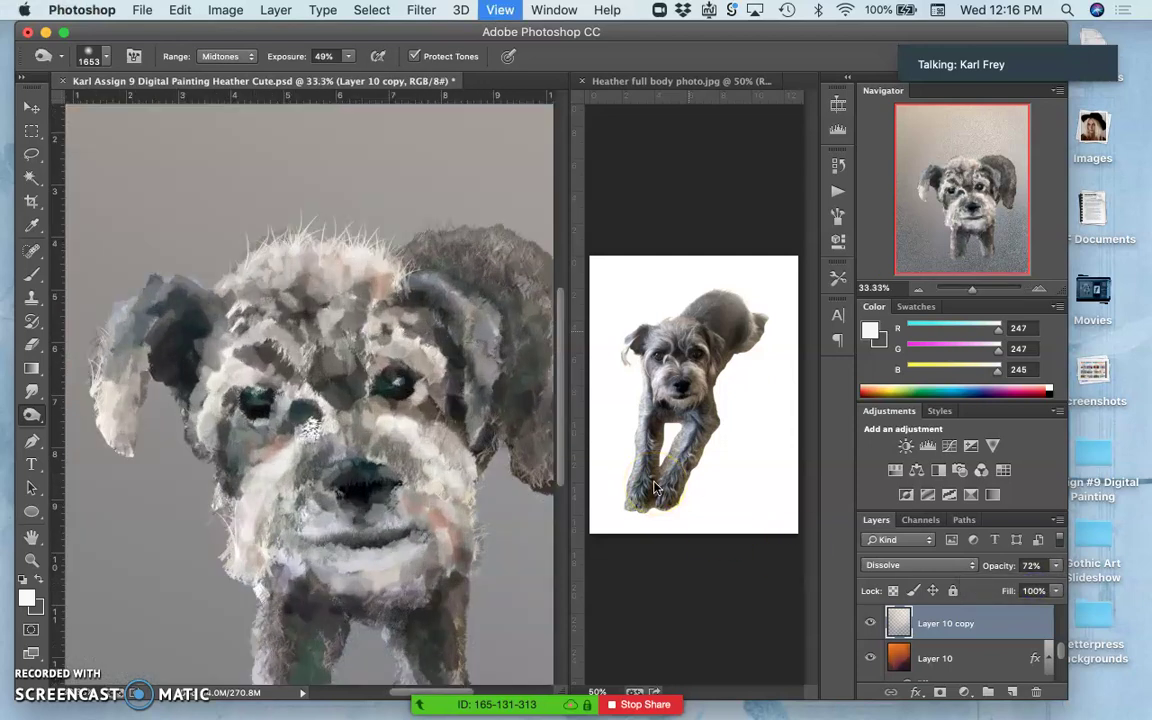
pyautogui.scroll(-8, 390, 414)
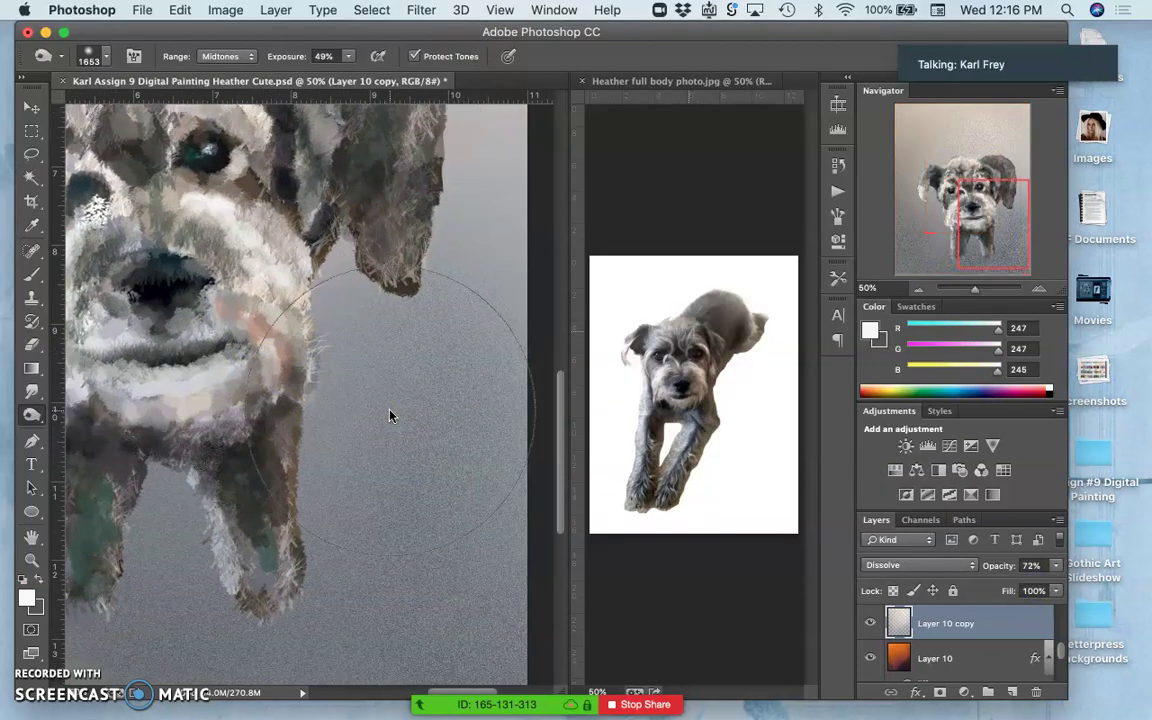
pyautogui.scroll(5, 390, 414)
pyautogui.hscroll(-4, 390, 414)
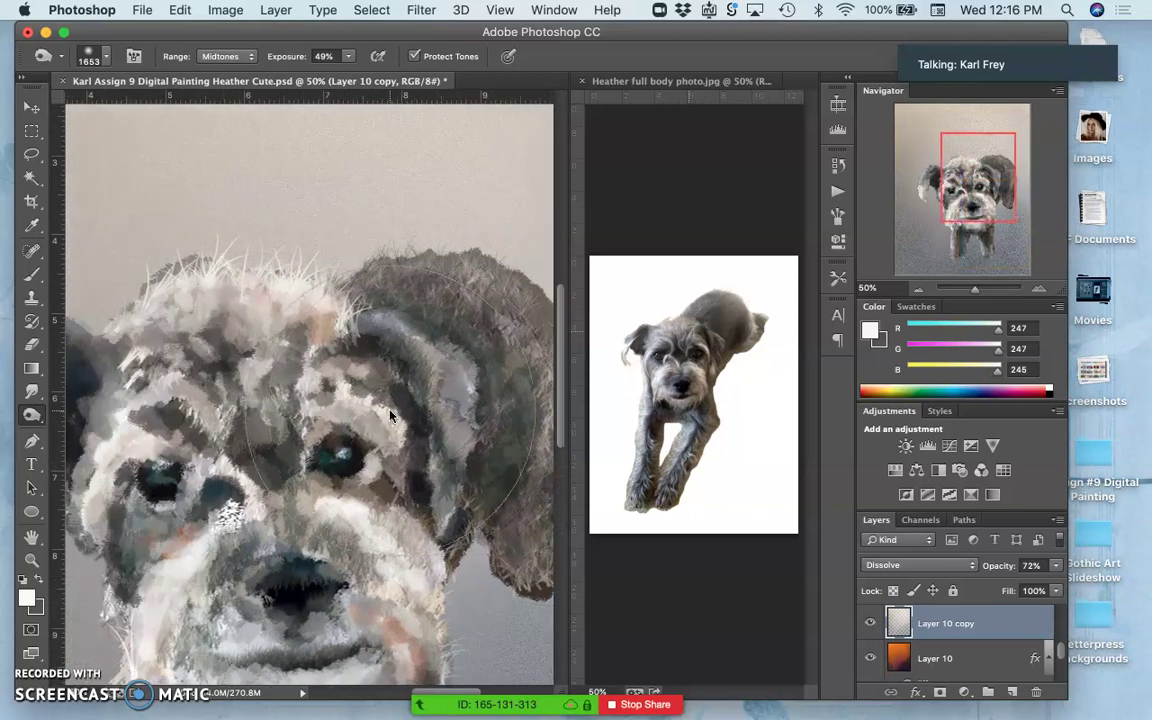
pyautogui.hscroll(-4, 390, 414)
pyautogui.scroll(8, 390, 414)
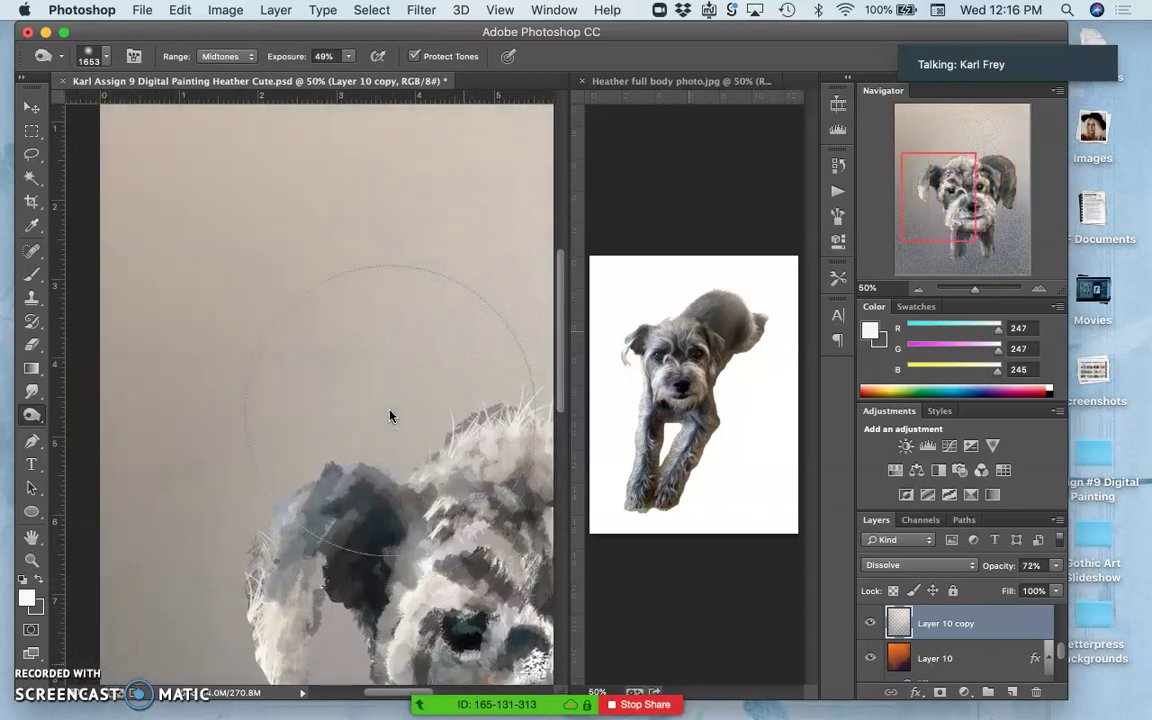
pyautogui.press('super+minus')
pyautogui.press('super+minus')
pyautogui.press('super+minus')
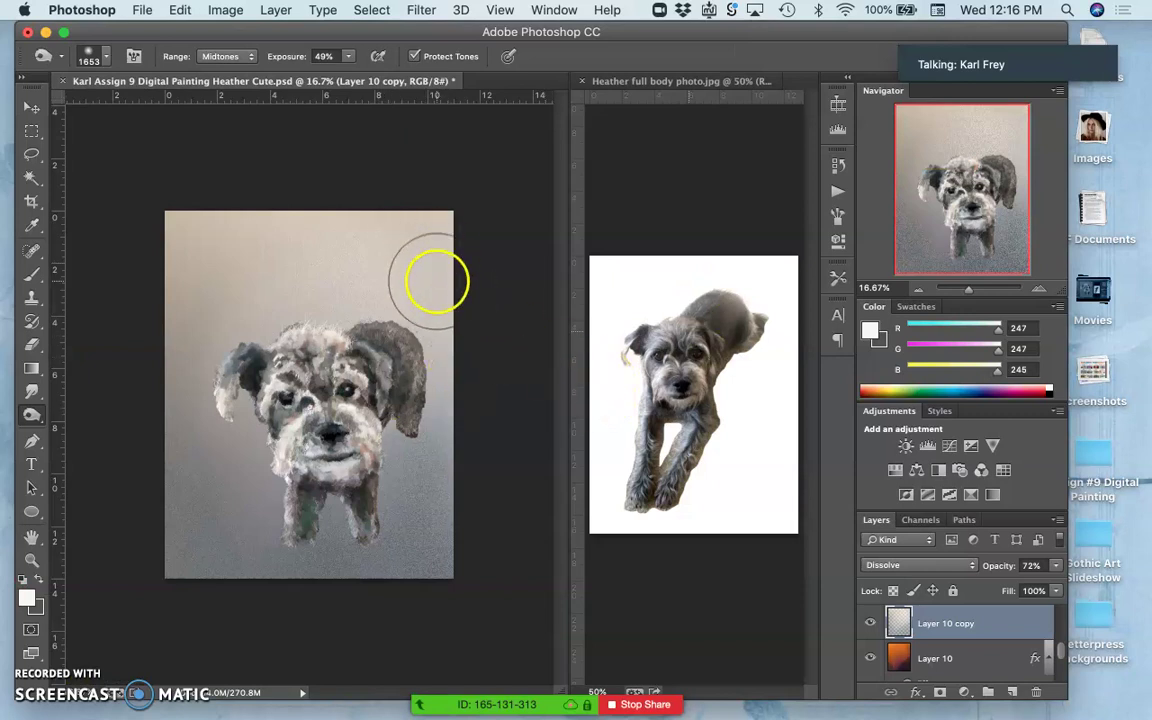
# Save the painting as a maximum-quality JPEG copy.
pyautogui.click(147, 9)
pyautogui.click(186, 217)
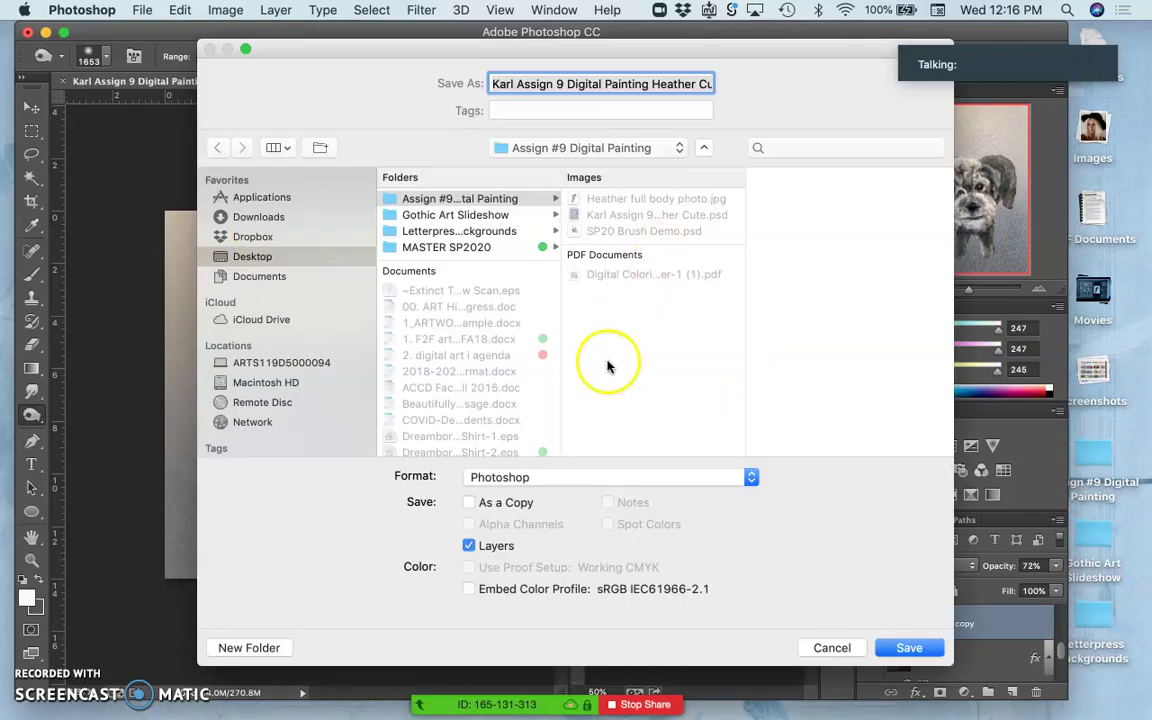
pyautogui.click(586, 477)
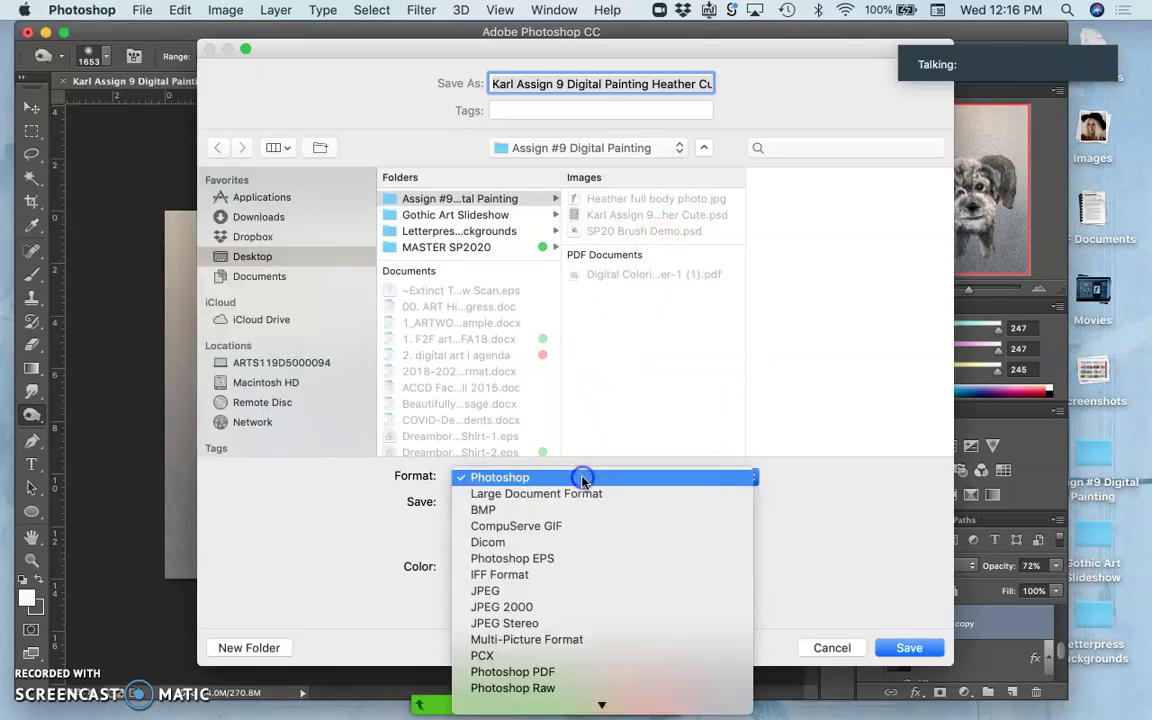
pyautogui.click(542, 596)
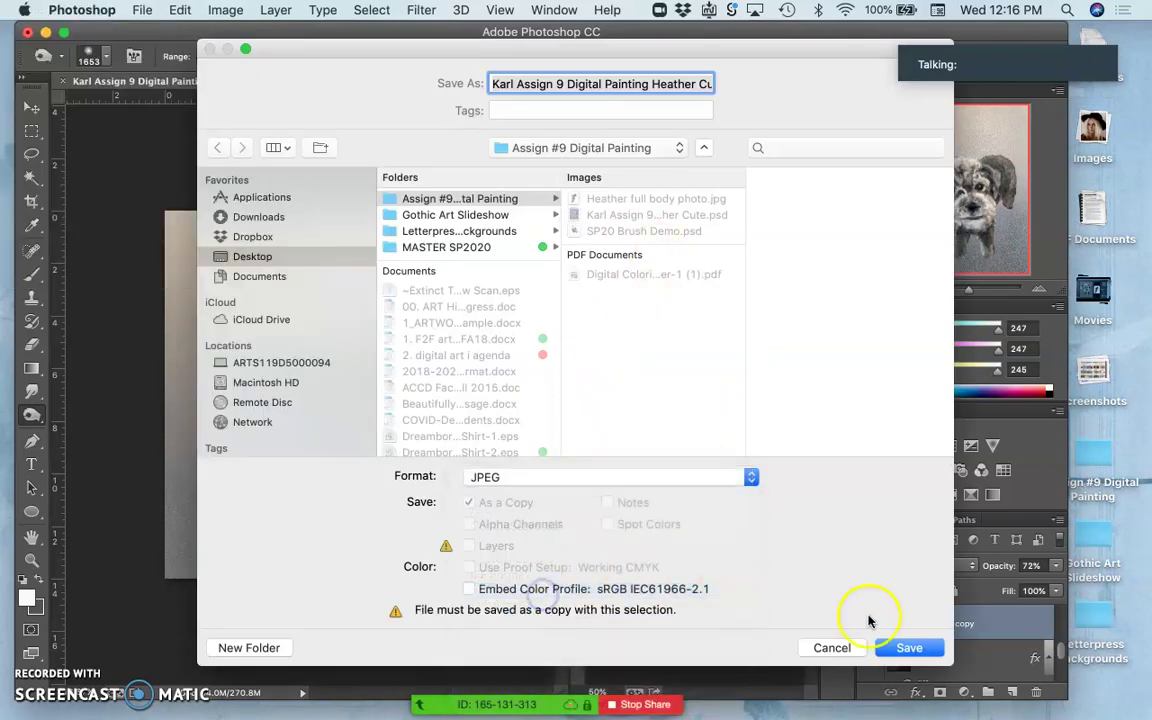
pyautogui.click(909, 648)
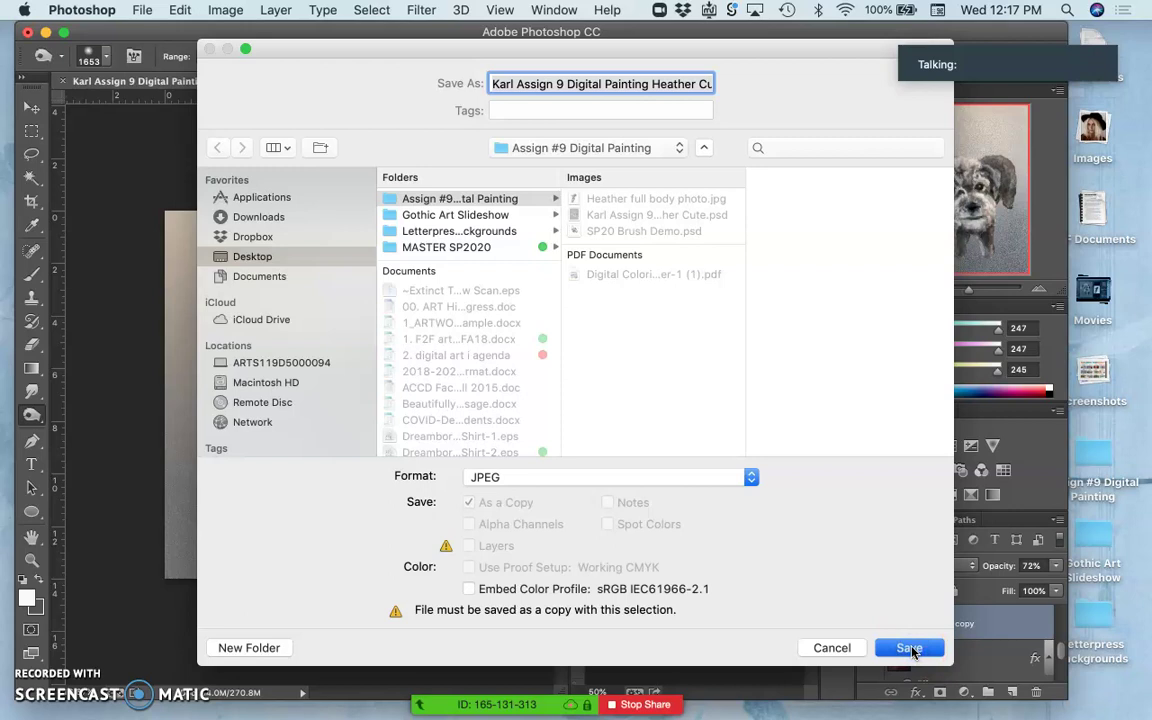
pyautogui.click(908, 648)
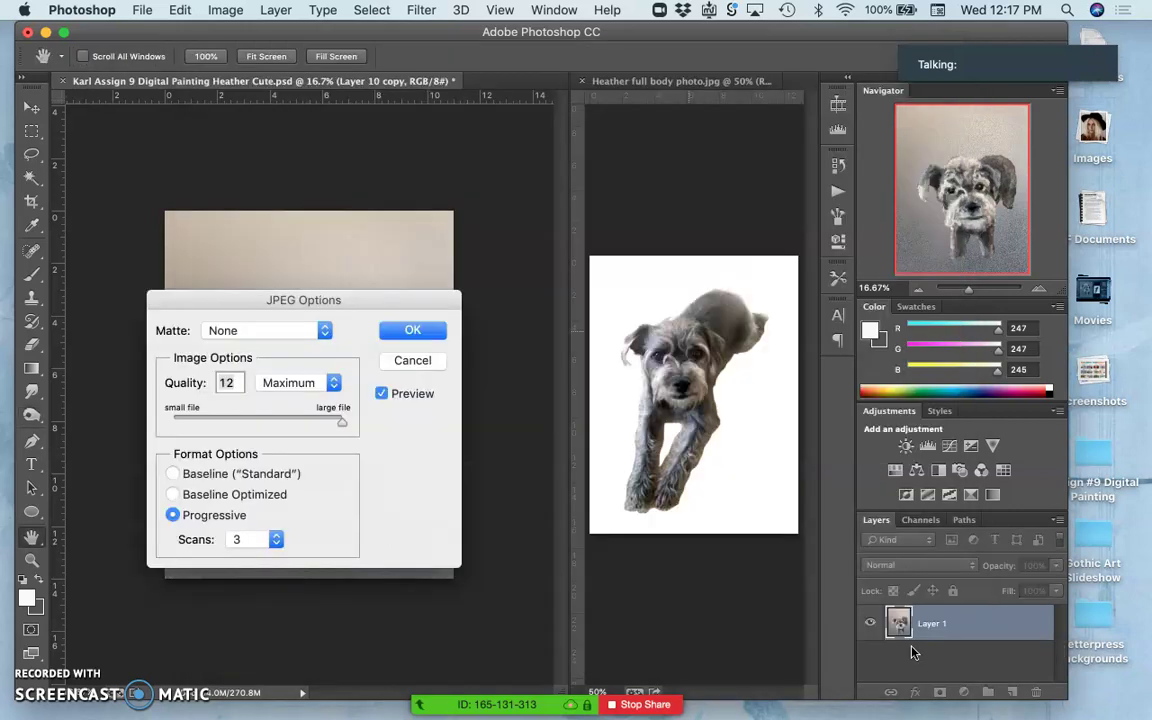
pyautogui.click(413, 332)
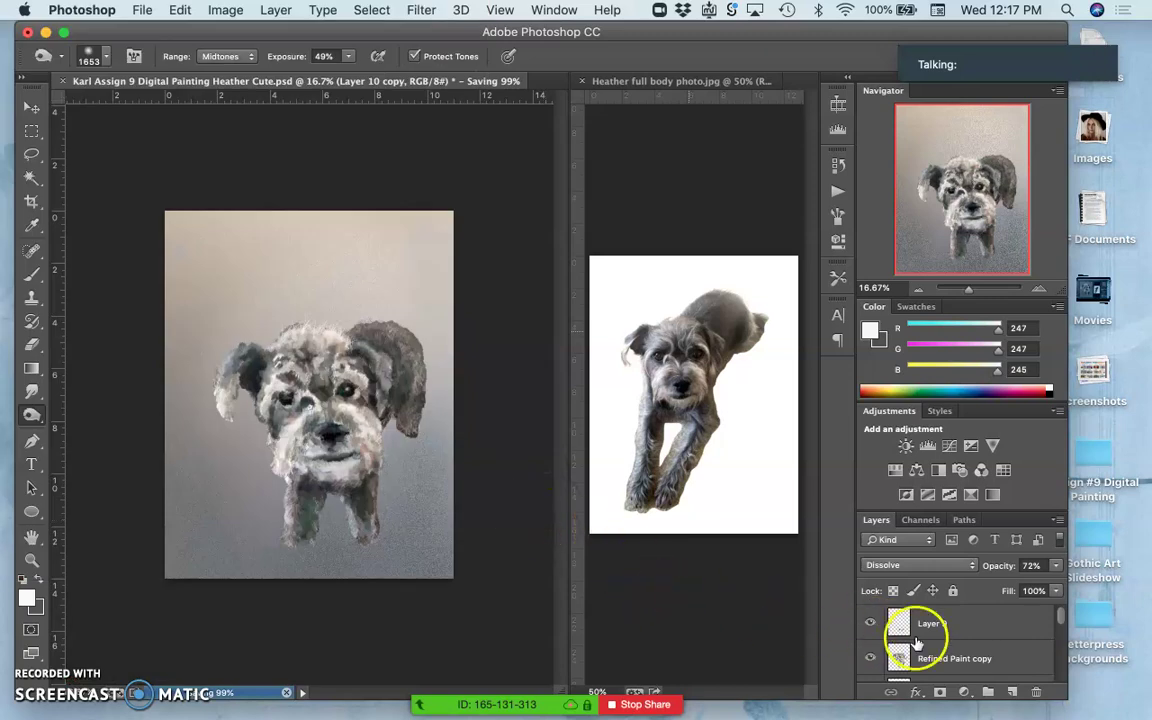
# Hide Layer 4, Layer 10 and Layer 10 copy.
pyautogui.scroll(-10, 913, 635)
pyautogui.click(870, 629)
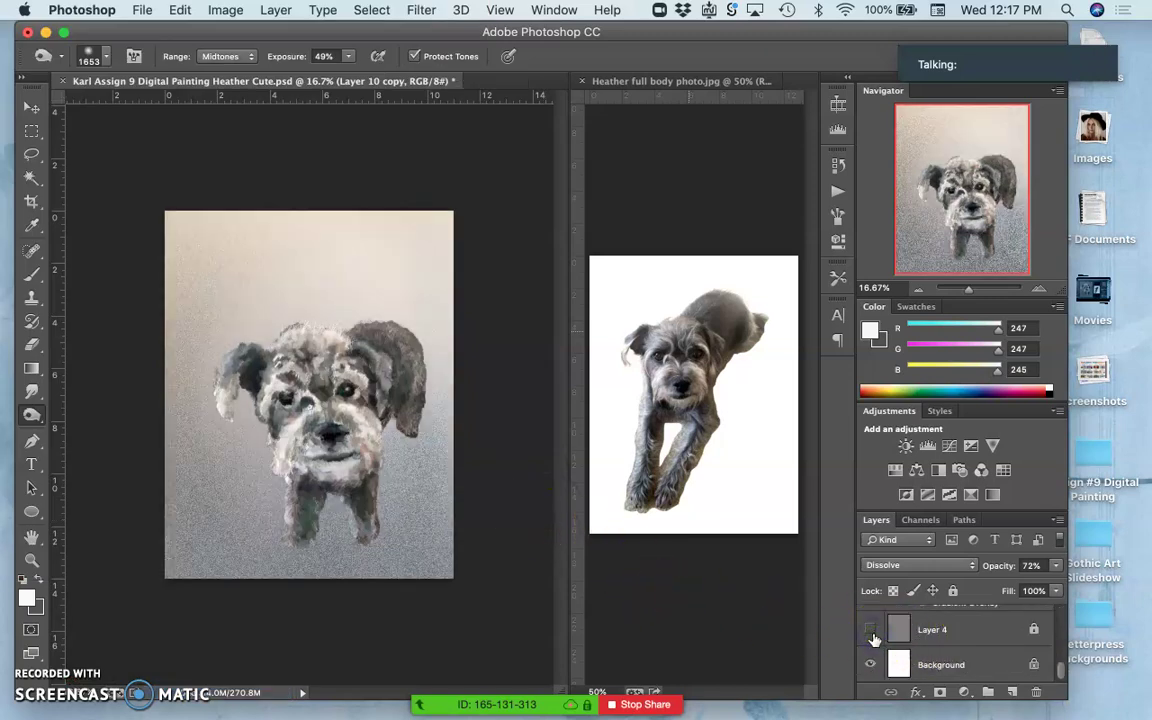
pyautogui.scroll(5, 874, 638)
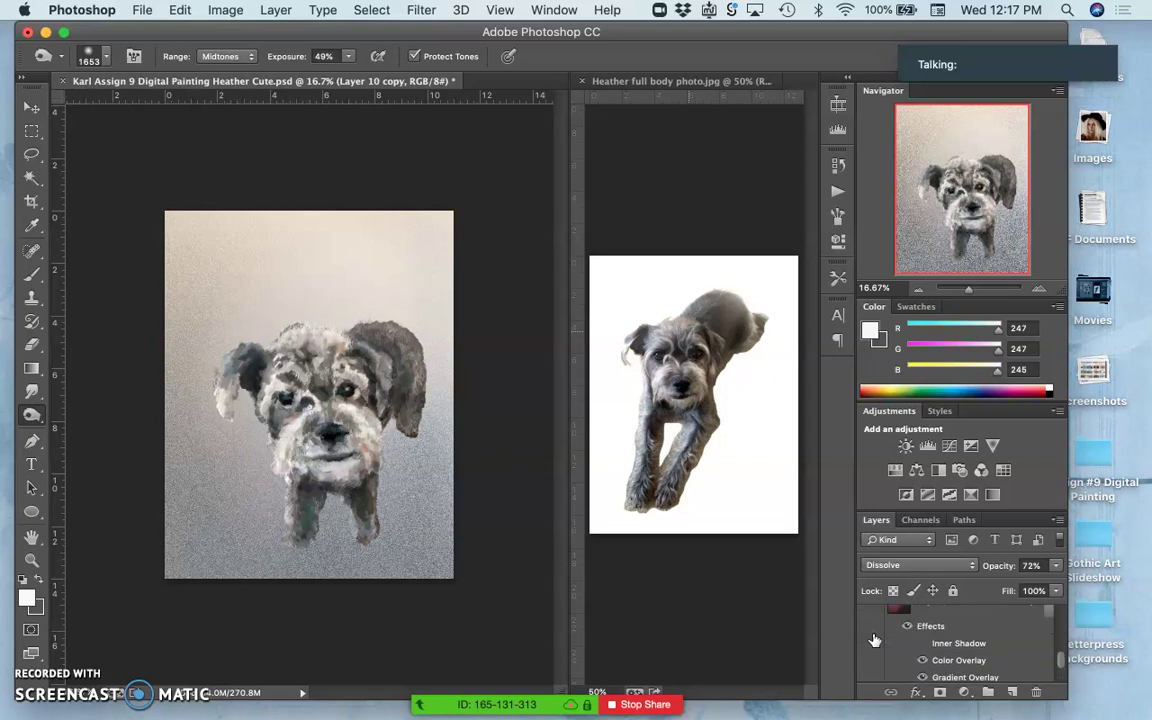
pyautogui.click(872, 627)
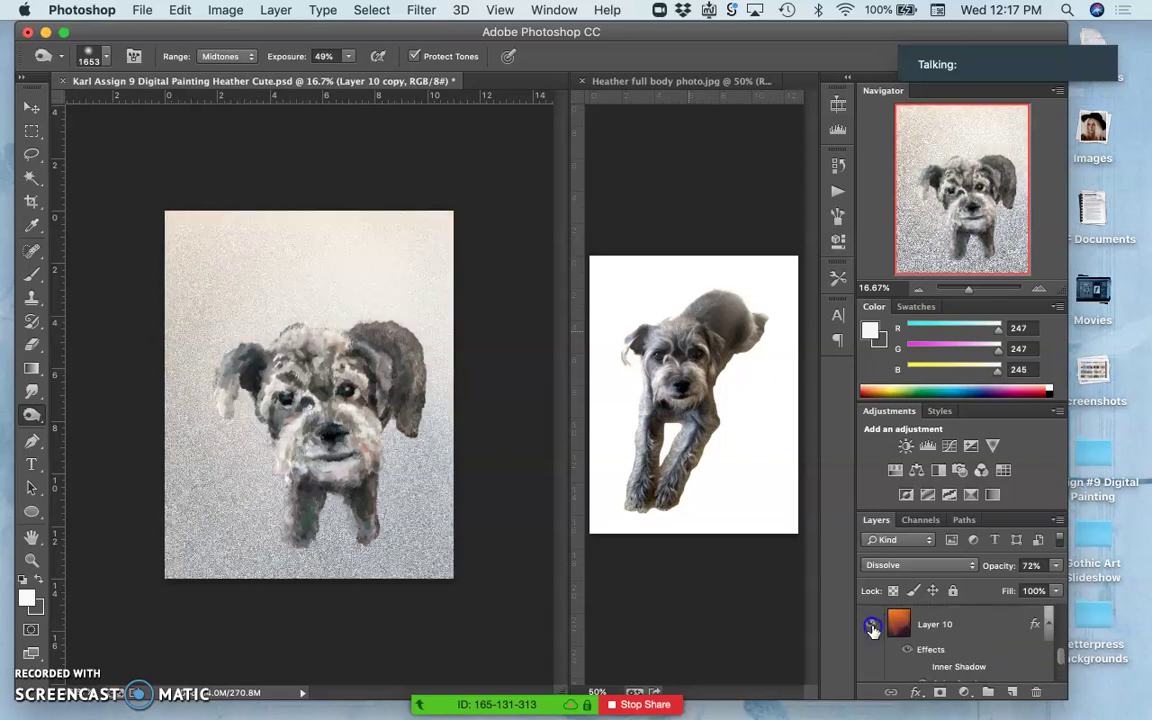
pyautogui.scroll(3, 872, 630)
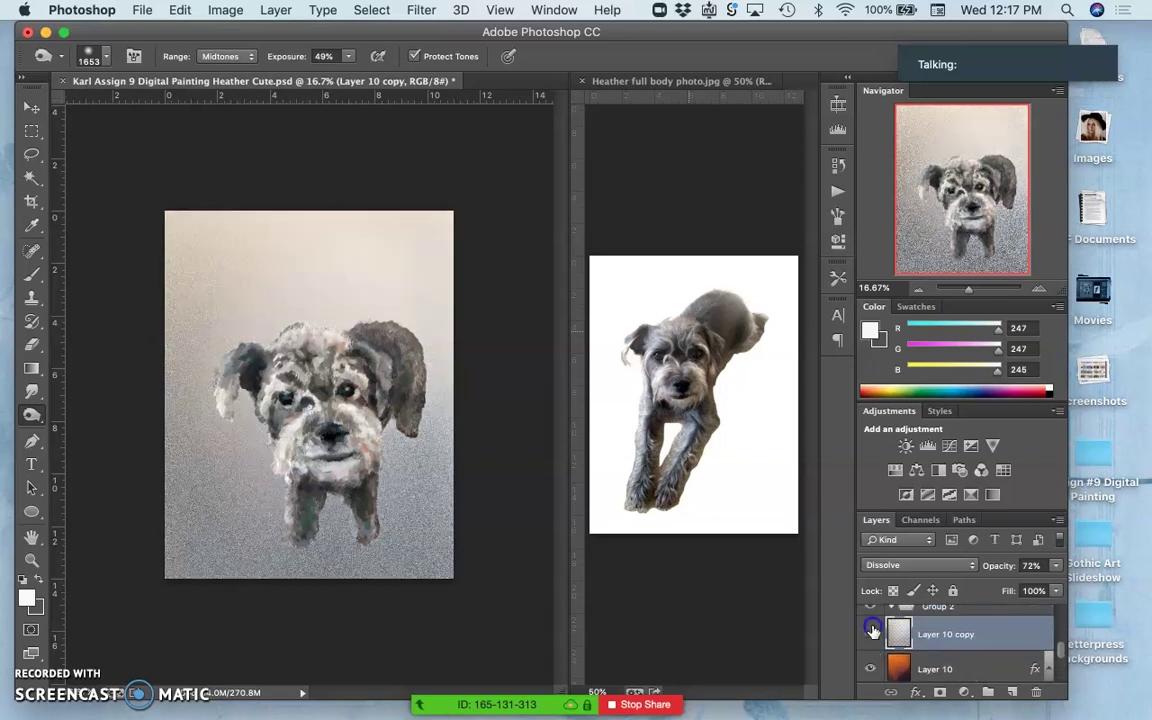
pyautogui.click(872, 630)
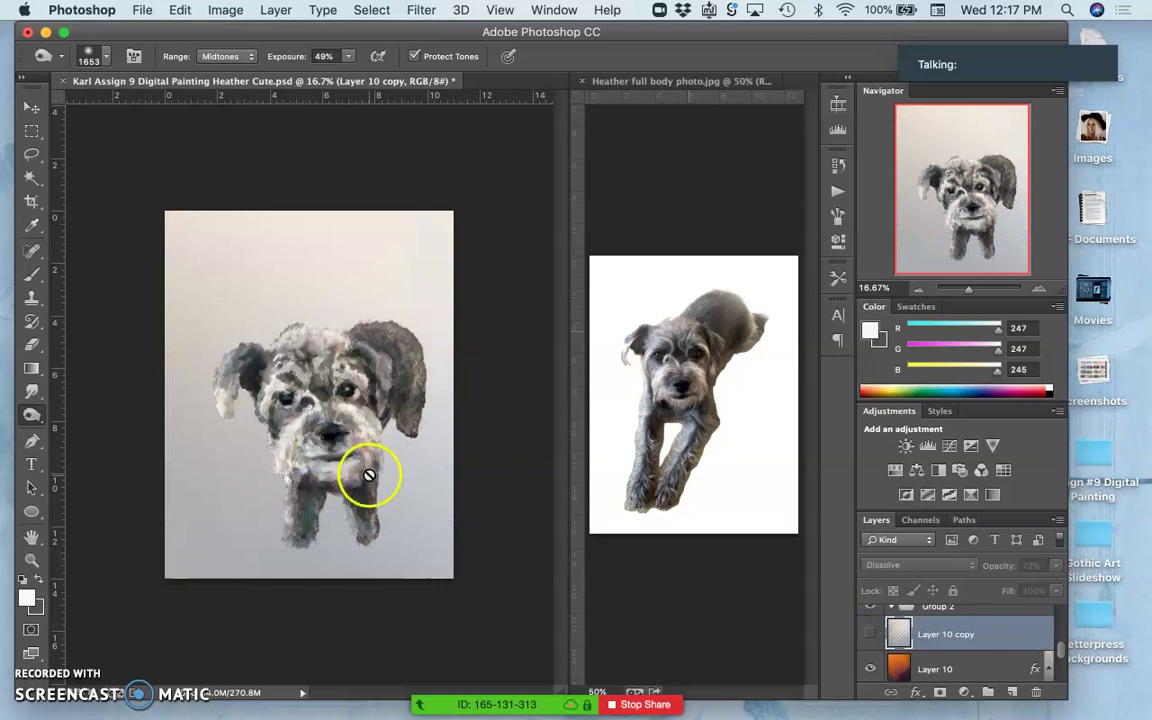
# Save as JPEG again, replacing the earlier JPEG file at quality 12.
pyautogui.click(140, 9)
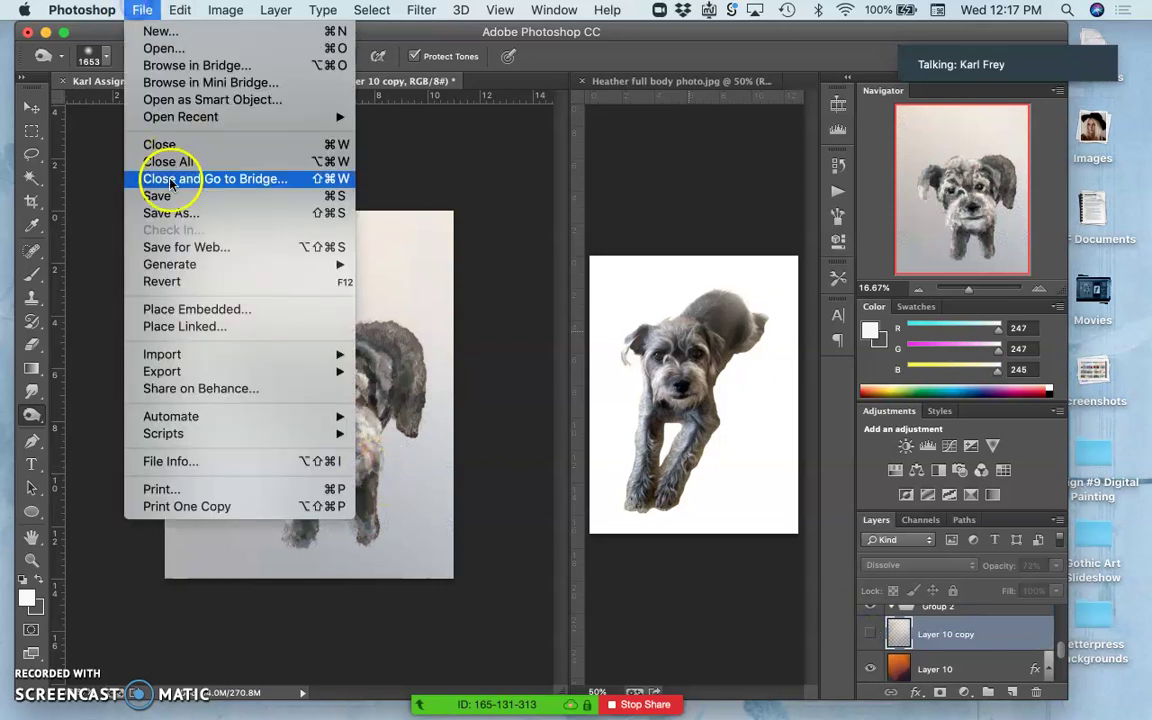
pyautogui.click(150, 213)
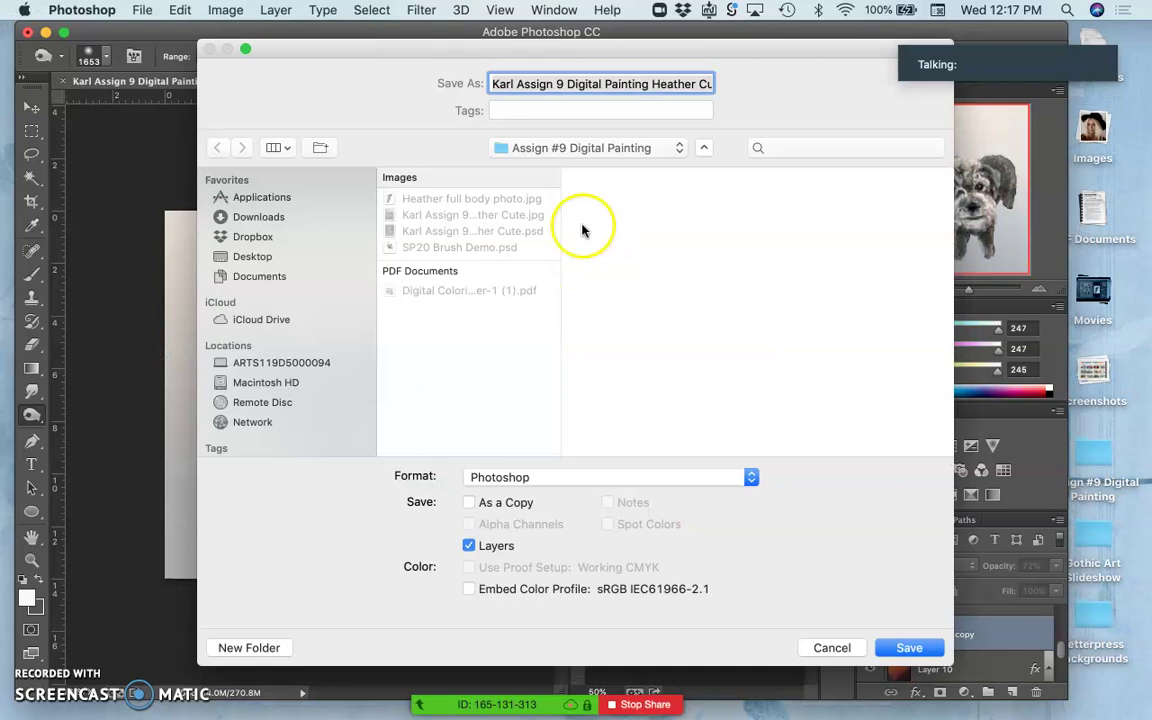
pyautogui.click(570, 477)
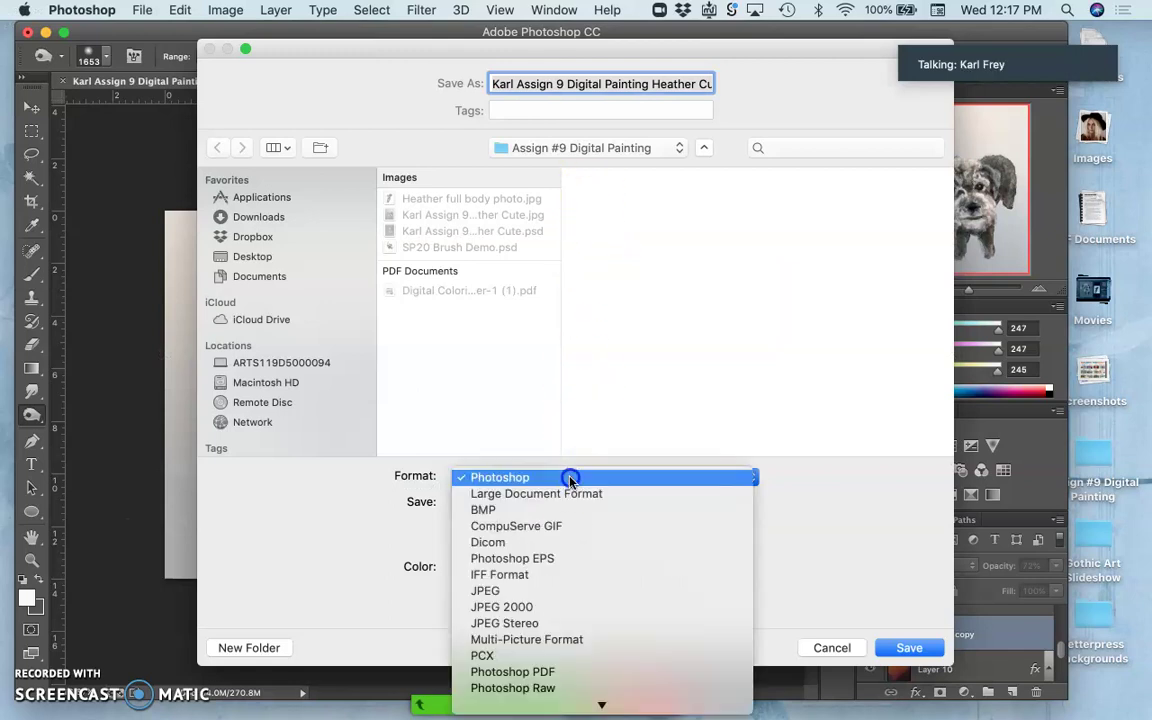
pyautogui.click(545, 591)
pyautogui.click(908, 648)
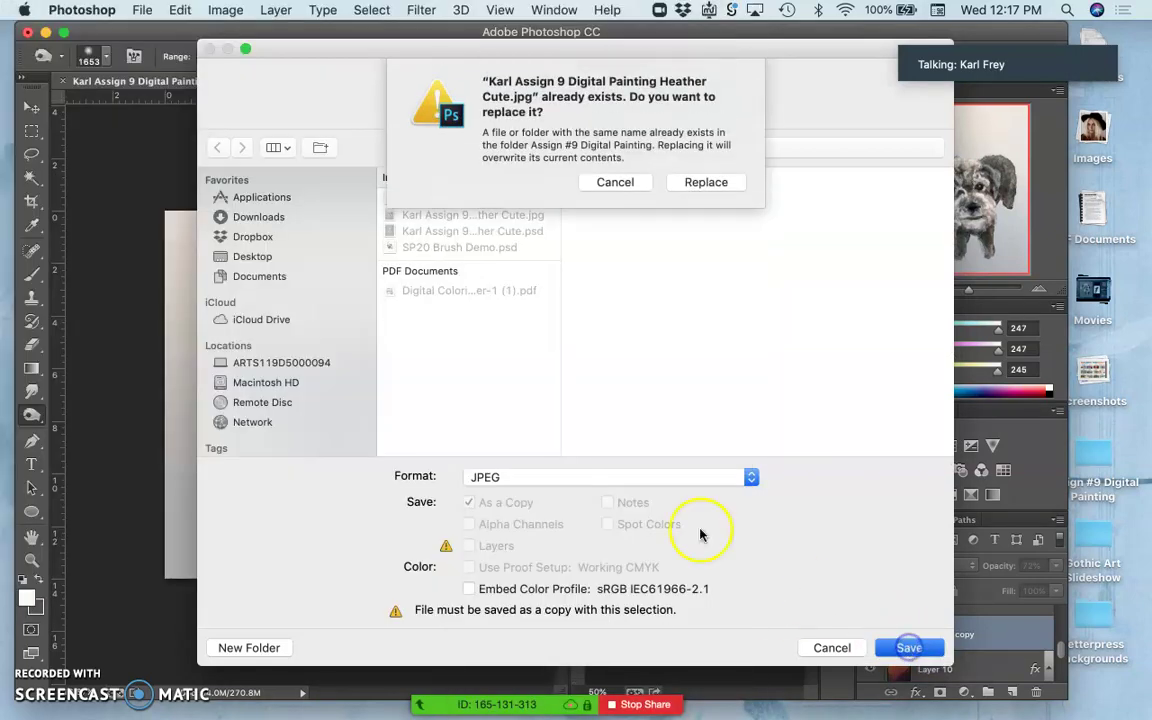
pyautogui.click(689, 184)
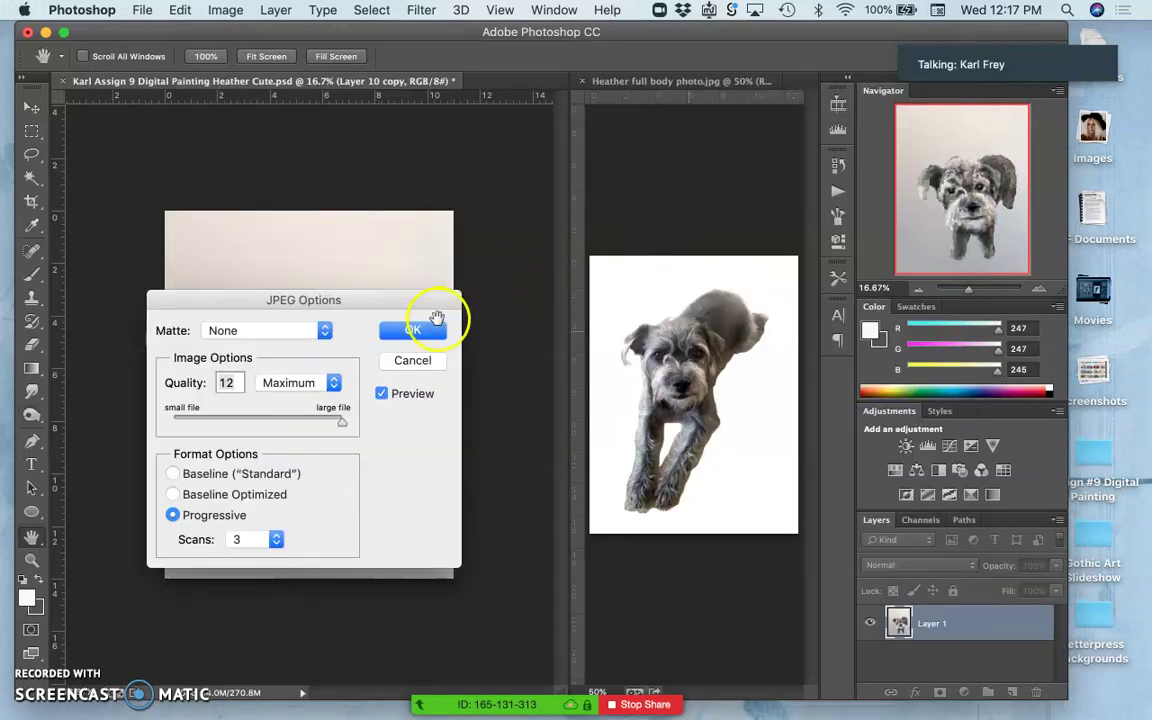
pyautogui.click(418, 336)
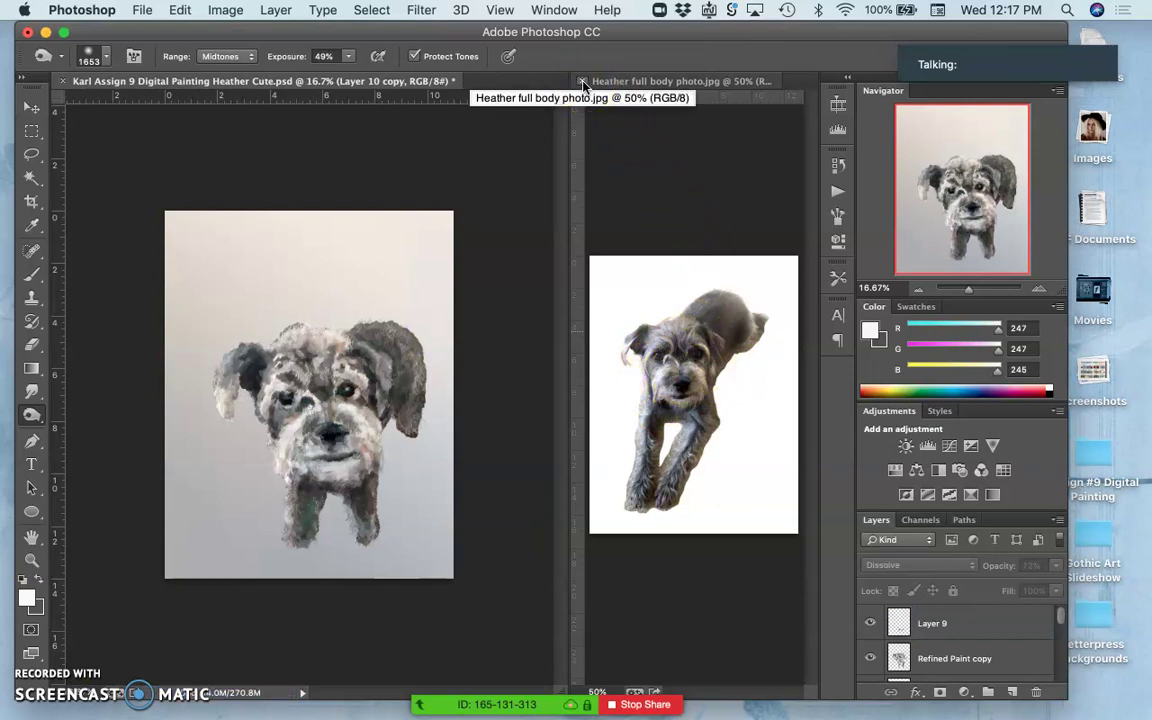
# Close the reference photo and hide the Background and Layer 10 backdrops.
pyautogui.click(582, 82)
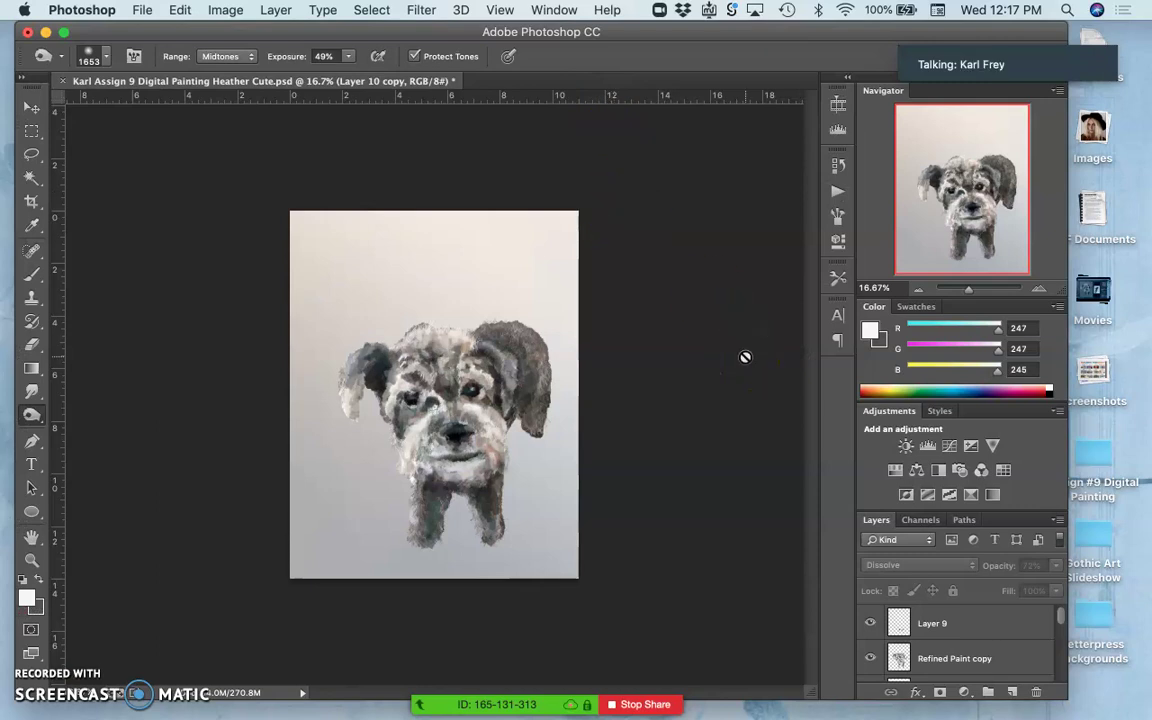
pyautogui.scroll(-5, 950, 630)
pyautogui.click(870, 664)
pyautogui.scroll(5, 888, 640)
pyautogui.click(877, 636)
pyautogui.scroll(6, 875, 643)
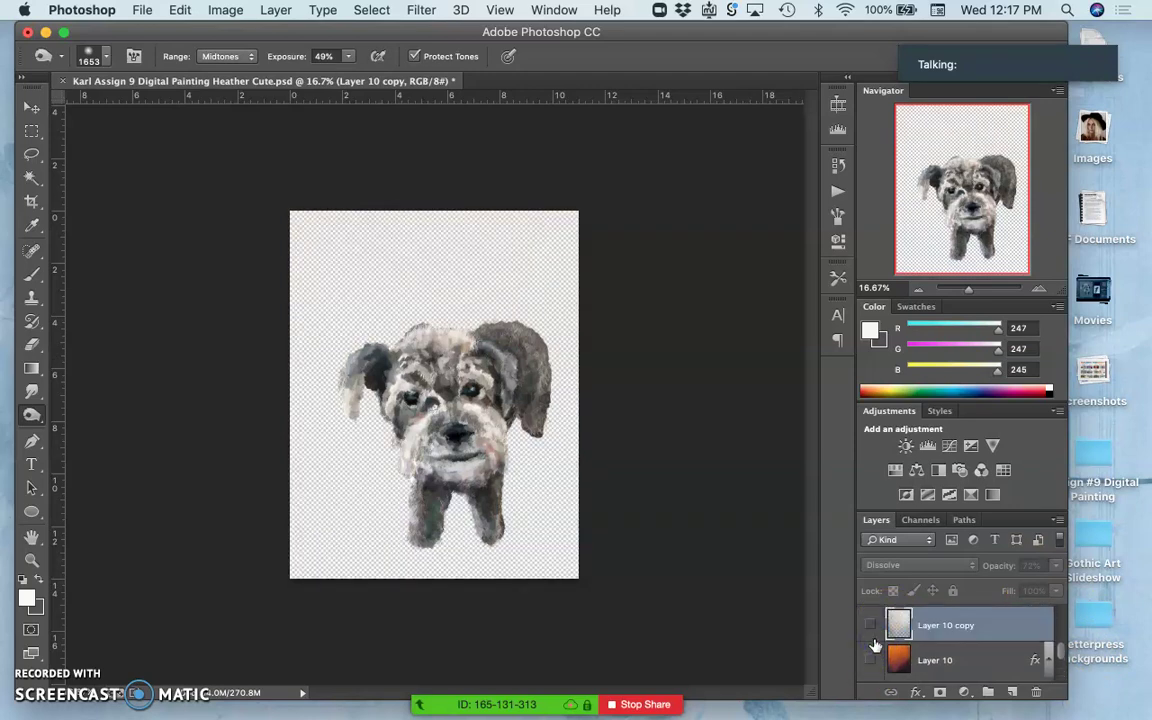
pyautogui.scroll(-1, 875, 645)
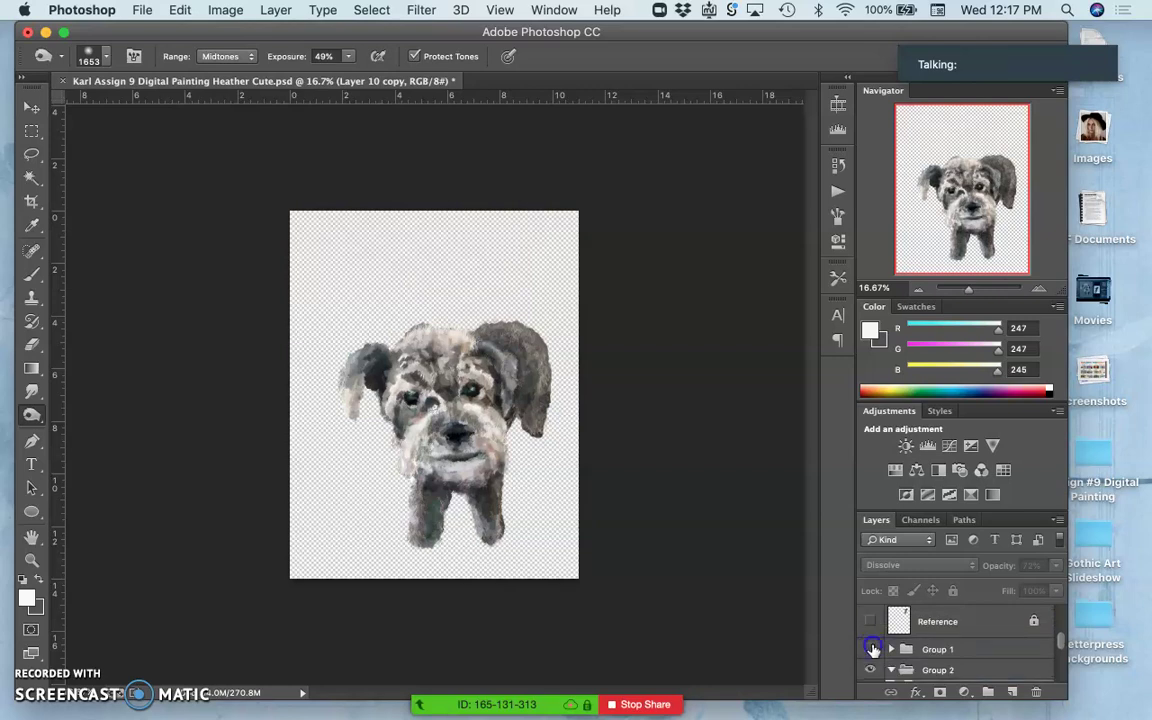
pyautogui.click(870, 670)
pyautogui.scroll(-3, 911, 660)
pyautogui.scroll(1, 911, 660)
# Enlarge the Layers panel and toggle the painting layers off and on to compare them.
pyautogui.moveTo(948, 570); pyautogui.dragTo(942, 383)
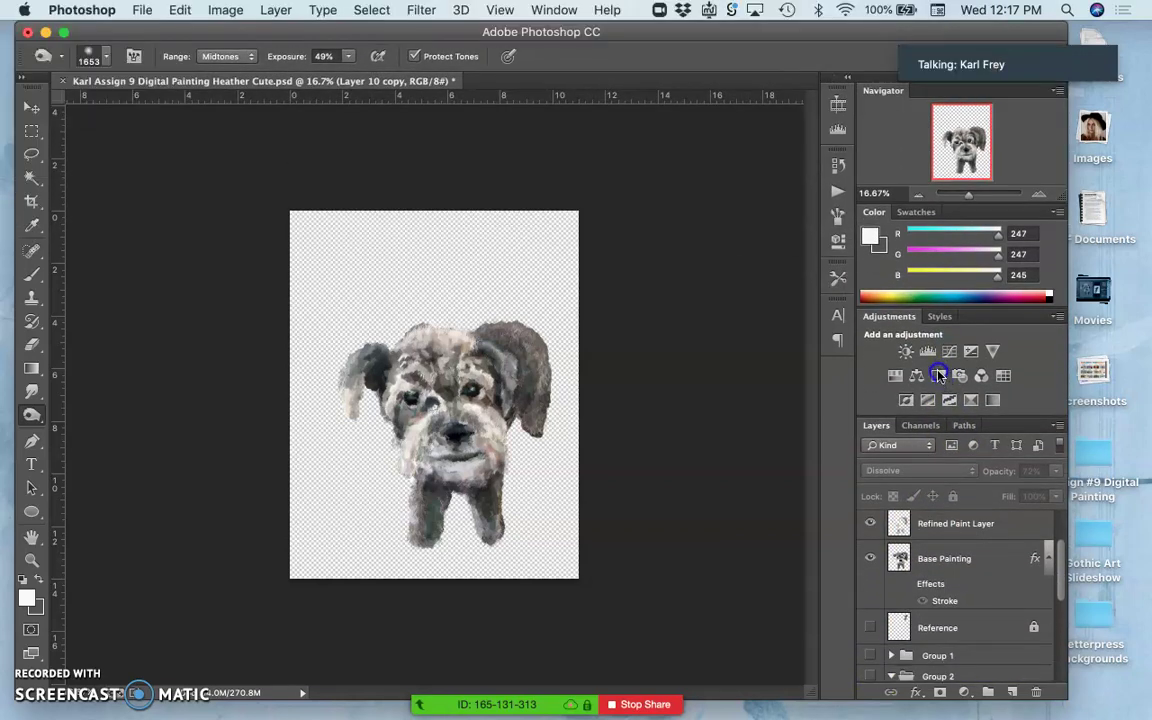
pyautogui.scroll(3, 930, 500)
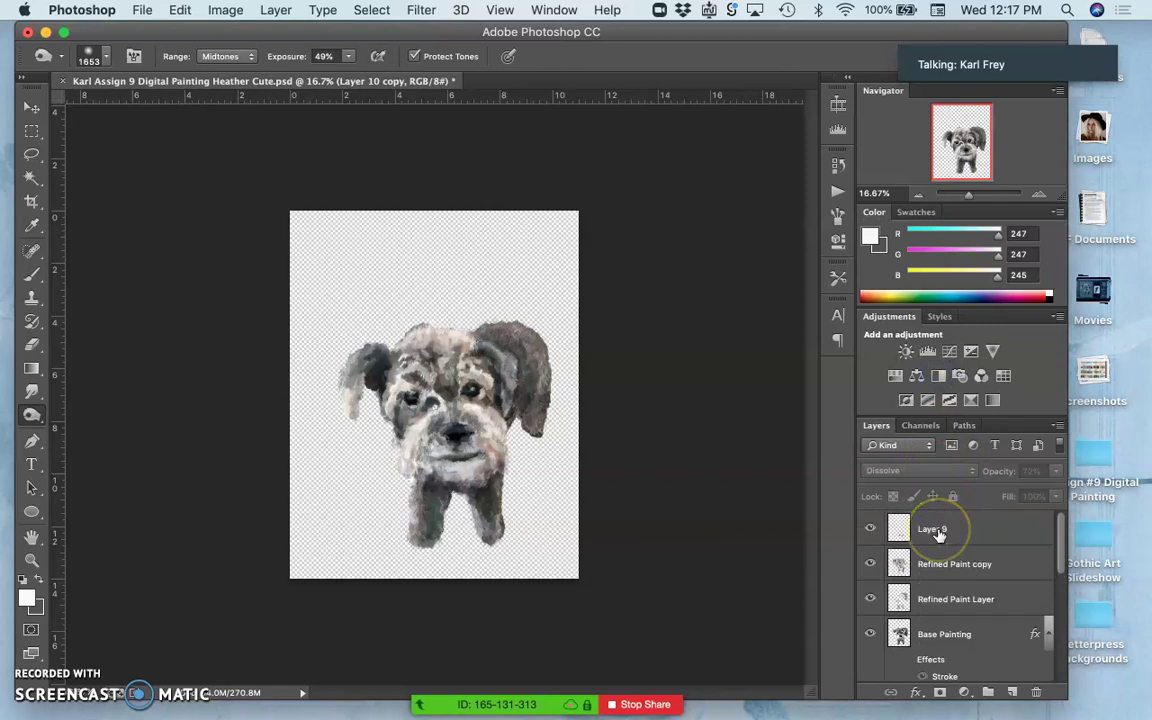
pyautogui.click(869, 530)
pyautogui.click(869, 555)
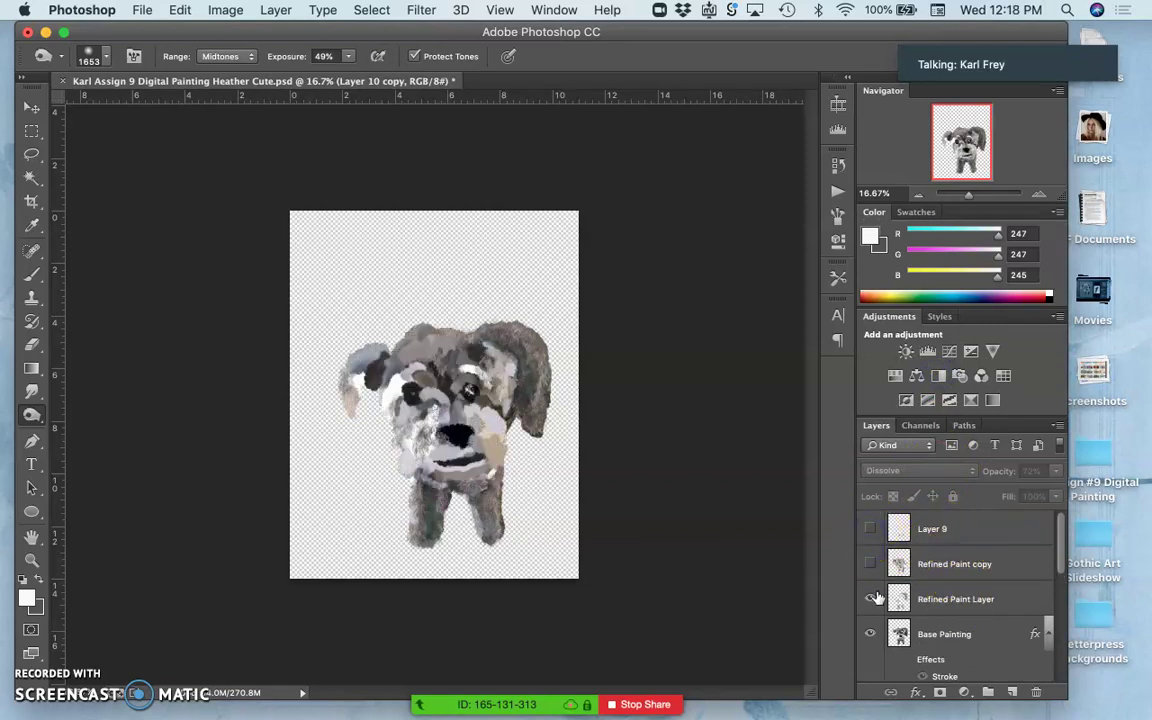
pyautogui.click(870, 597)
pyautogui.click(870, 633)
pyautogui.click(870, 633)
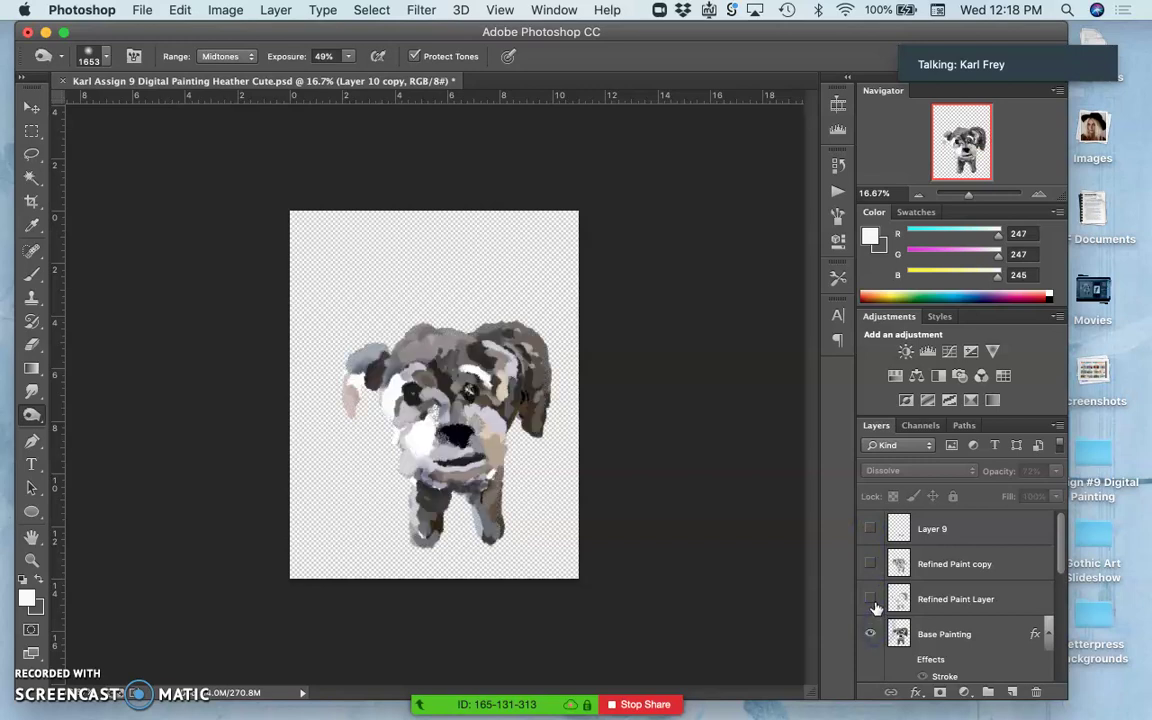
pyautogui.click(871, 600)
pyautogui.click(870, 566)
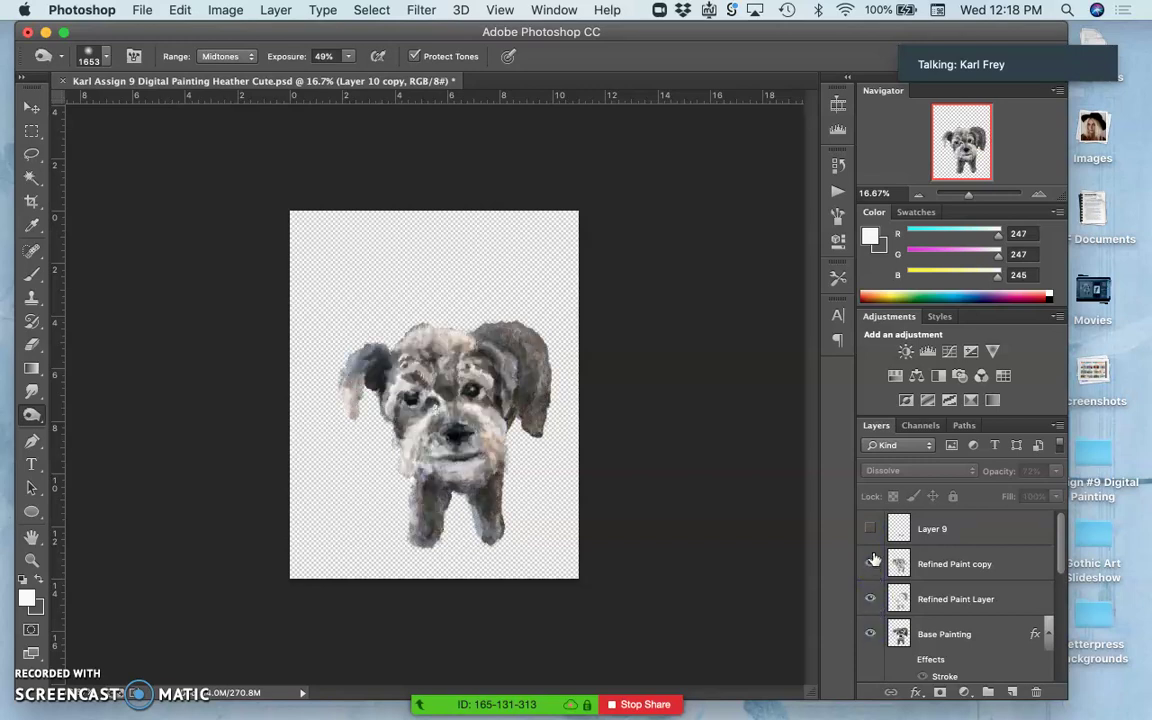
pyautogui.click(870, 561)
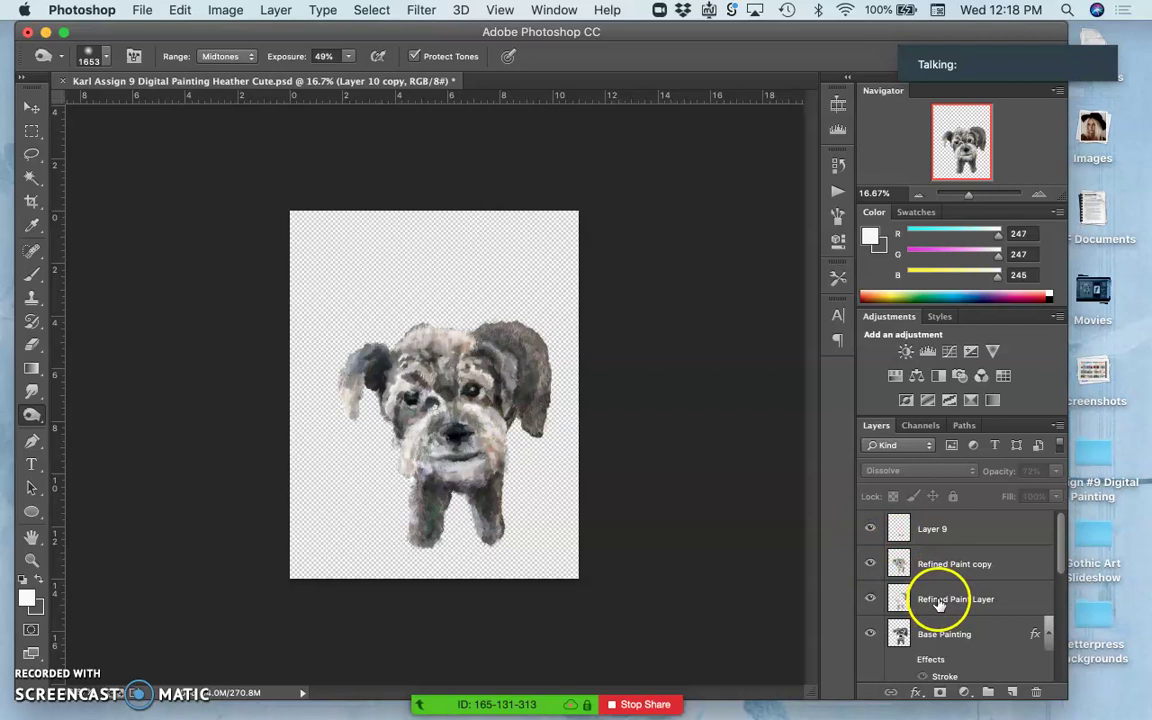
# Select Layer 9 through Base Painting together.
pyautogui.scroll(-2, 990, 630)
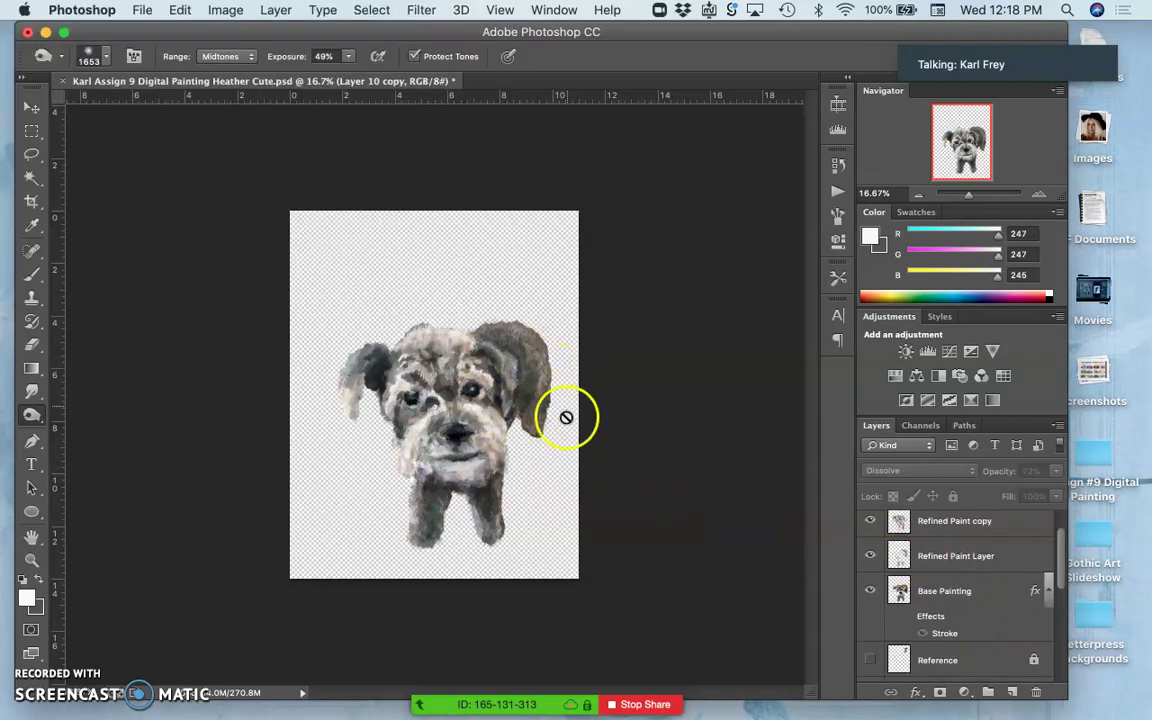
pyautogui.click(960, 594)
pyautogui.scroll(1, 960, 594)
pyautogui.keyDown('shift'); pyautogui.click(950, 528); pyautogui.keyUp('shift')
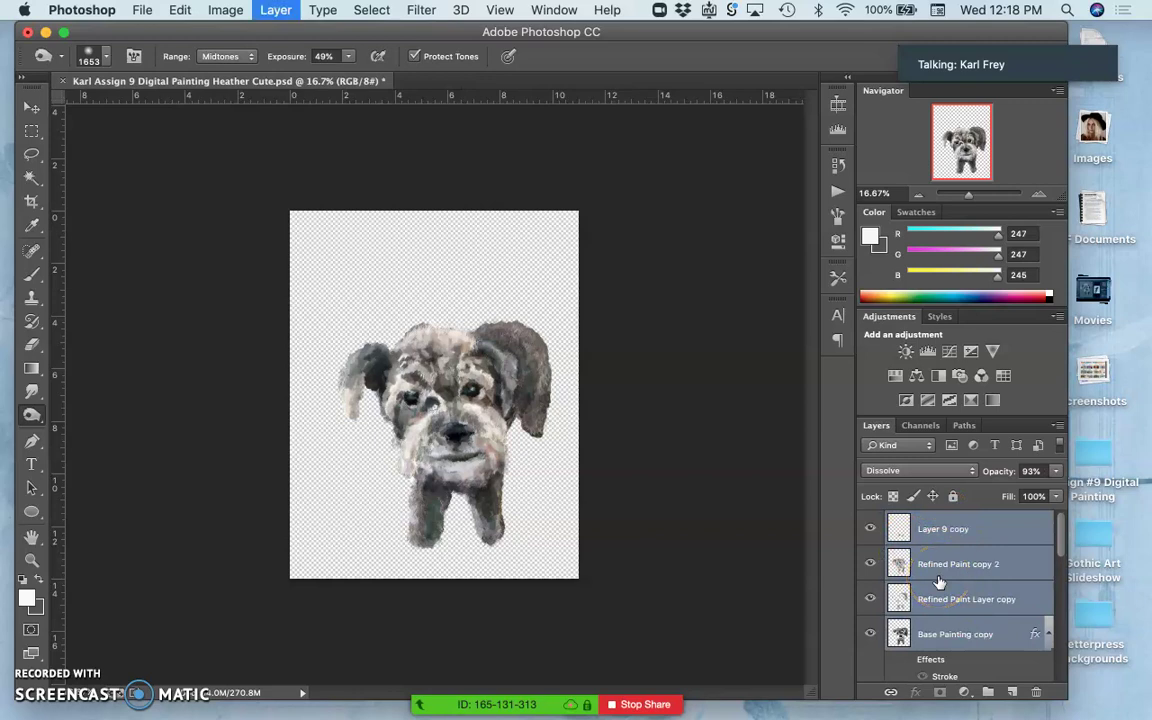
# Merge the selected painting layers into a single Layer 9 copy.
pyautogui.rightClick(953, 575)
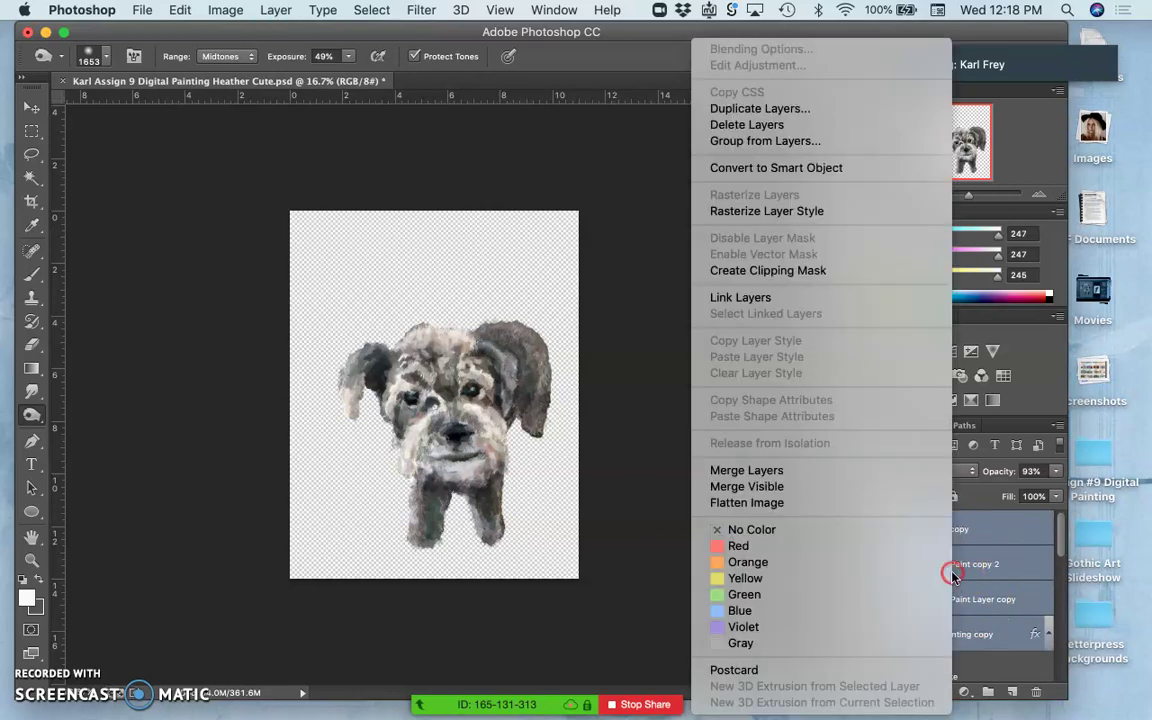
pyautogui.click(813, 470)
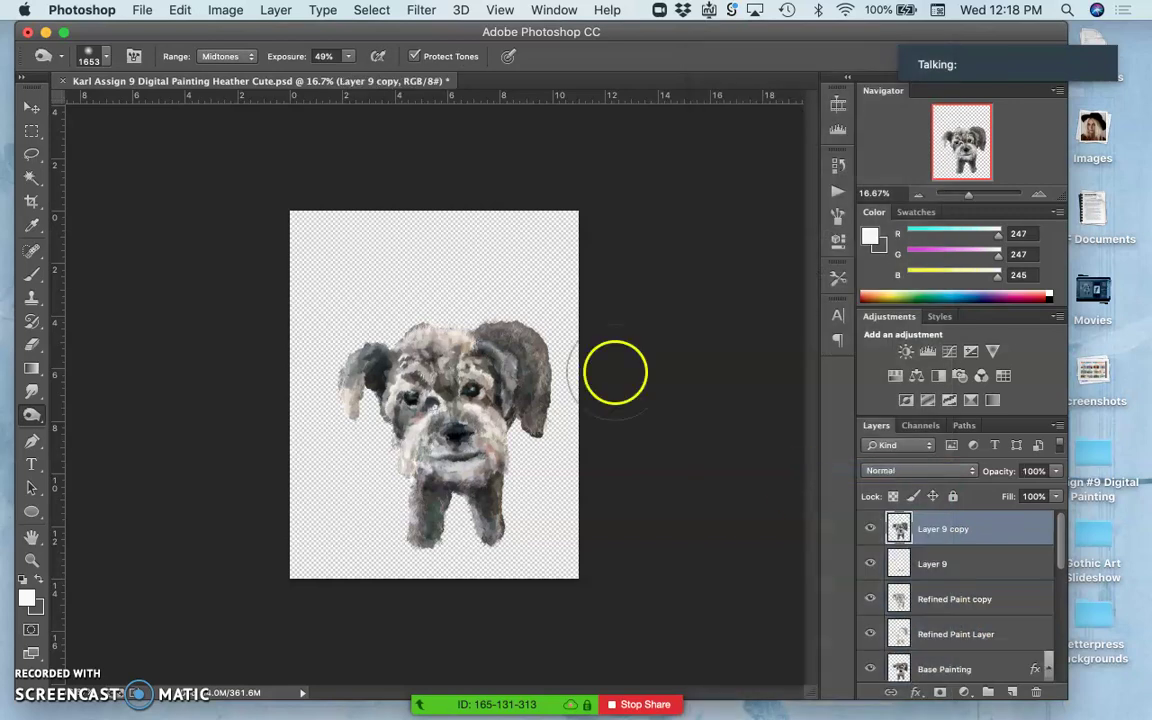
pyautogui.click(276, 10)
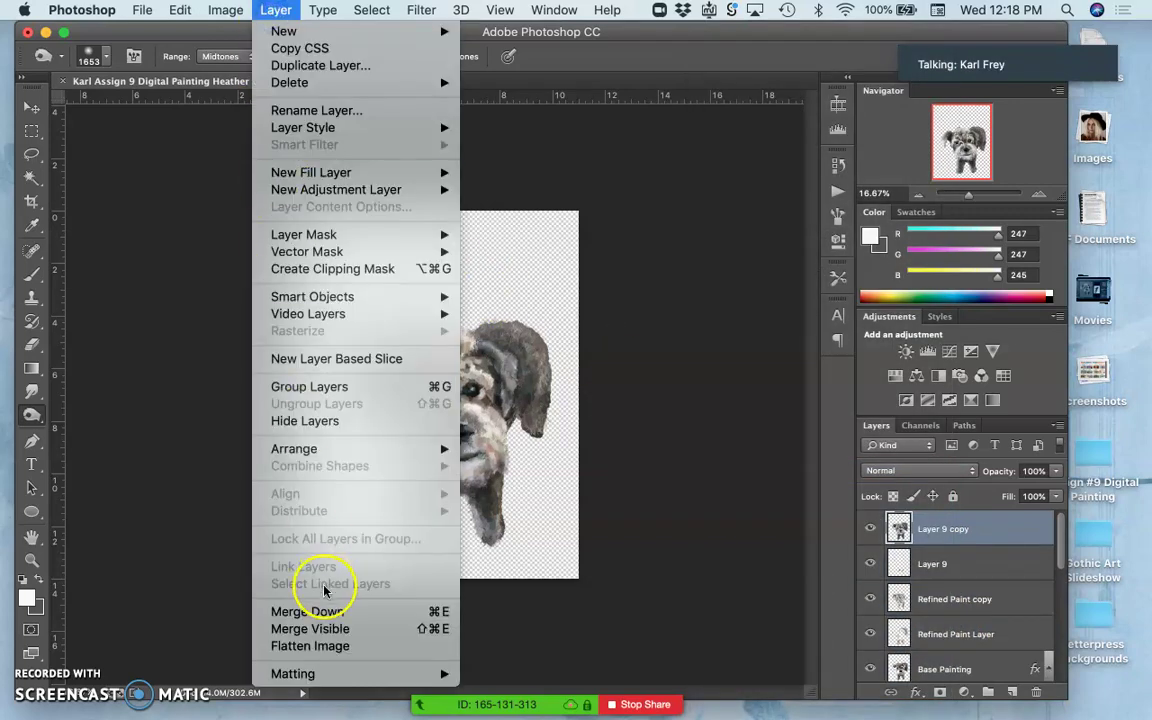
pyautogui.click(586, 616)
# Toggle Layer 9 copy's visibility to compare, then zoom in to 25%.
pyautogui.click(871, 531)
pyautogui.click(871, 531)
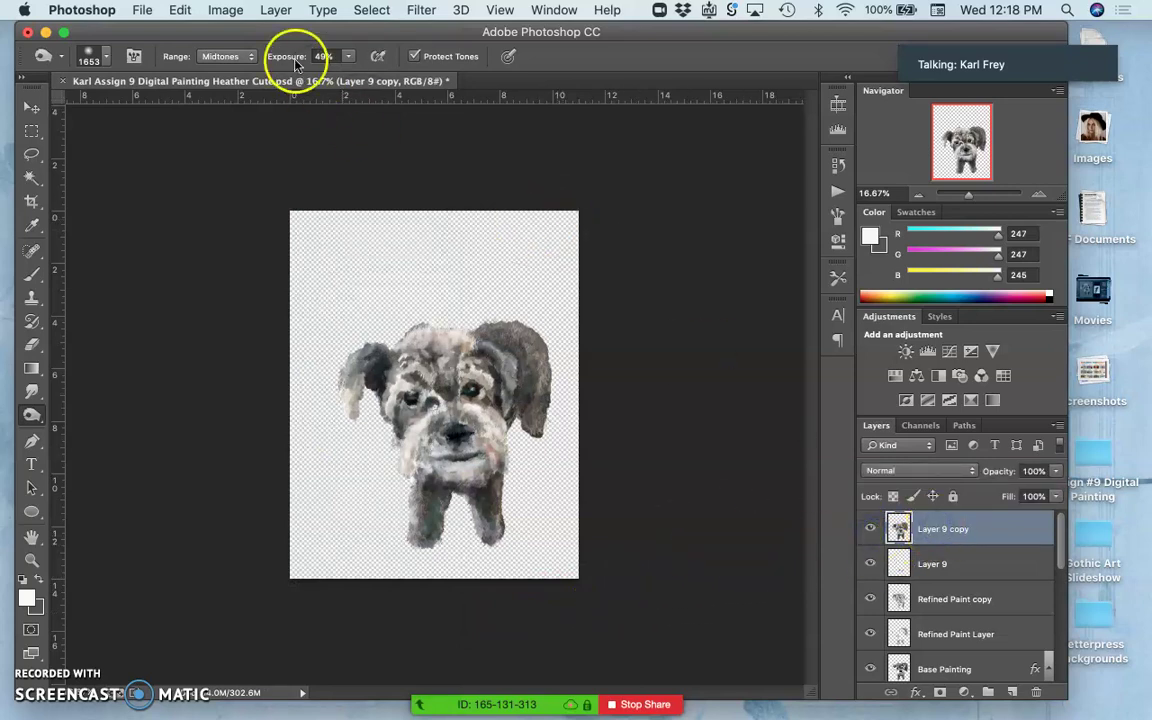
pyautogui.press('super+equal')
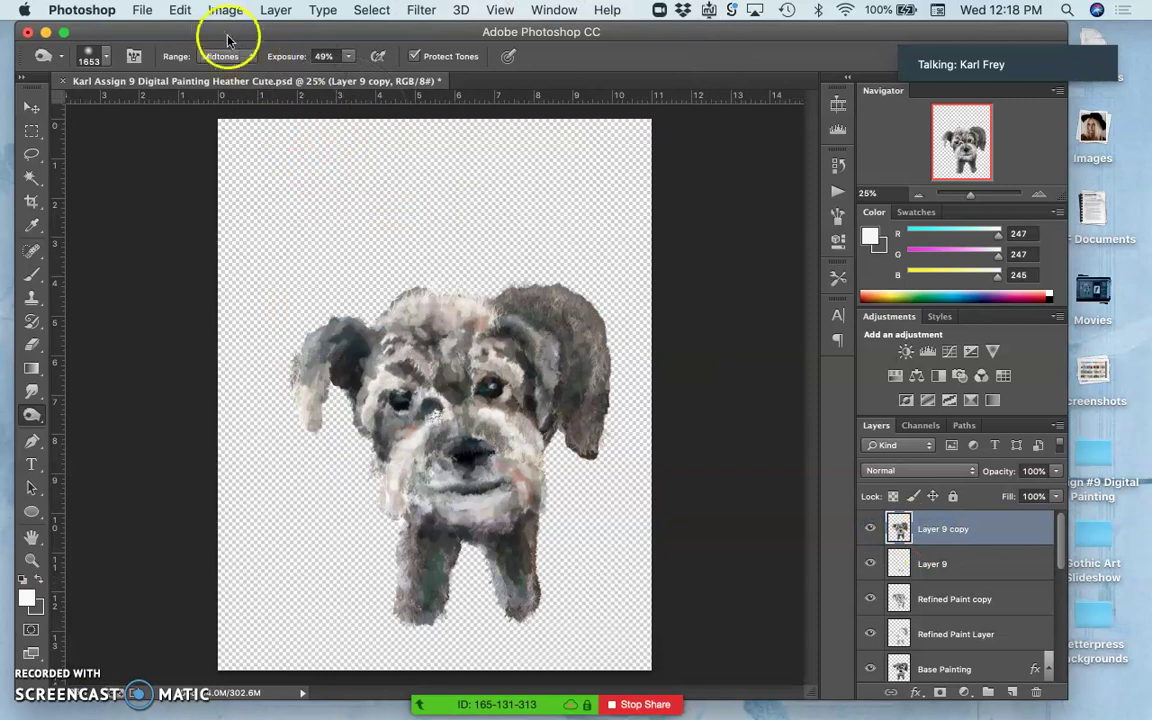
# After testing hue, lightness and saturation, apply Hue/Saturation with Saturation +61 to Layer 9 copy.
pyautogui.click(222, 10)
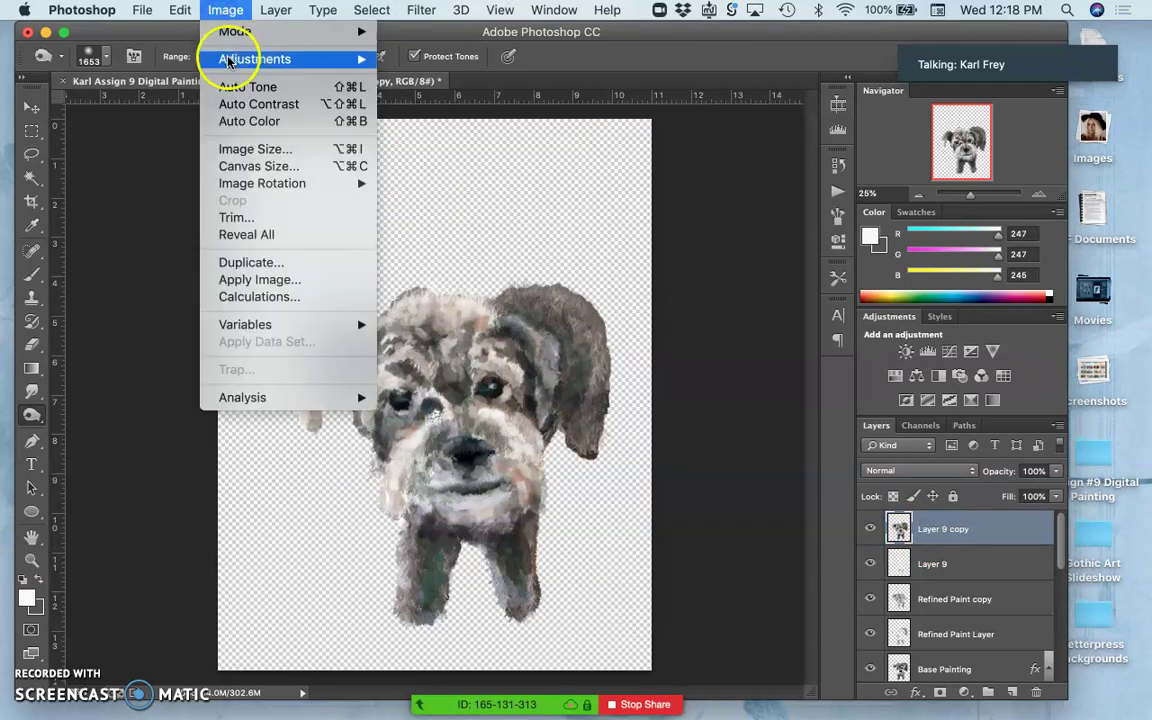
pyautogui.moveTo(232, 58)
pyautogui.click(458, 158)
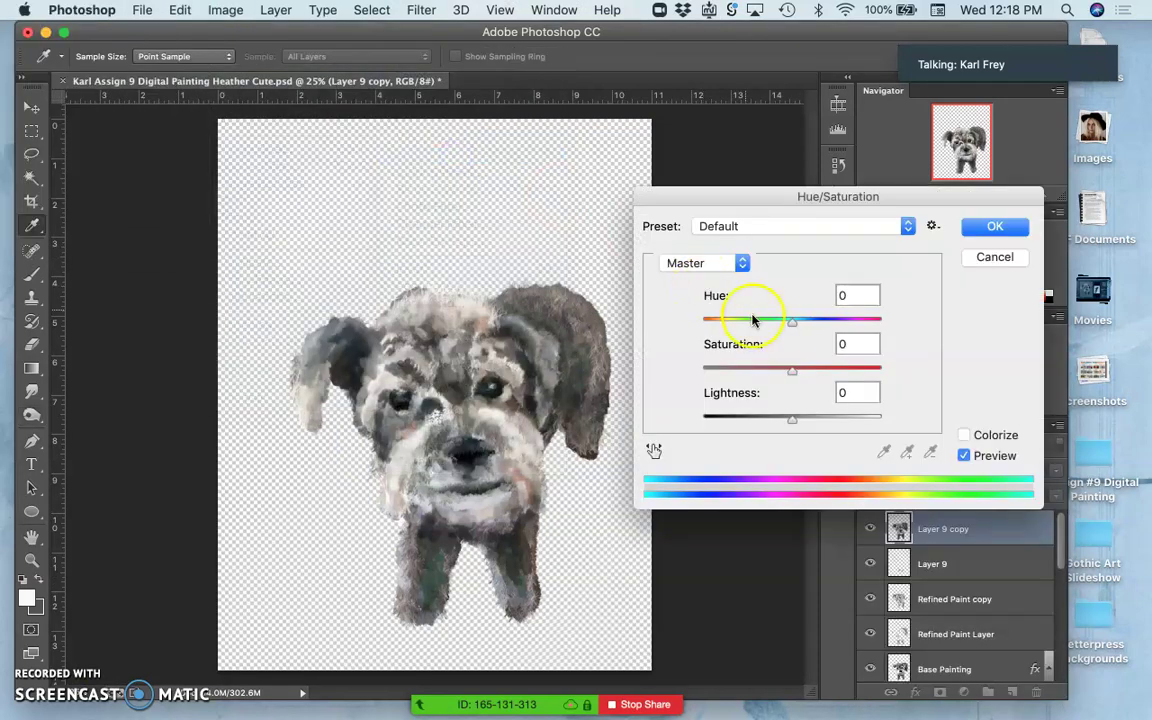
pyautogui.moveTo(794, 373); pyautogui.dragTo(858, 373)
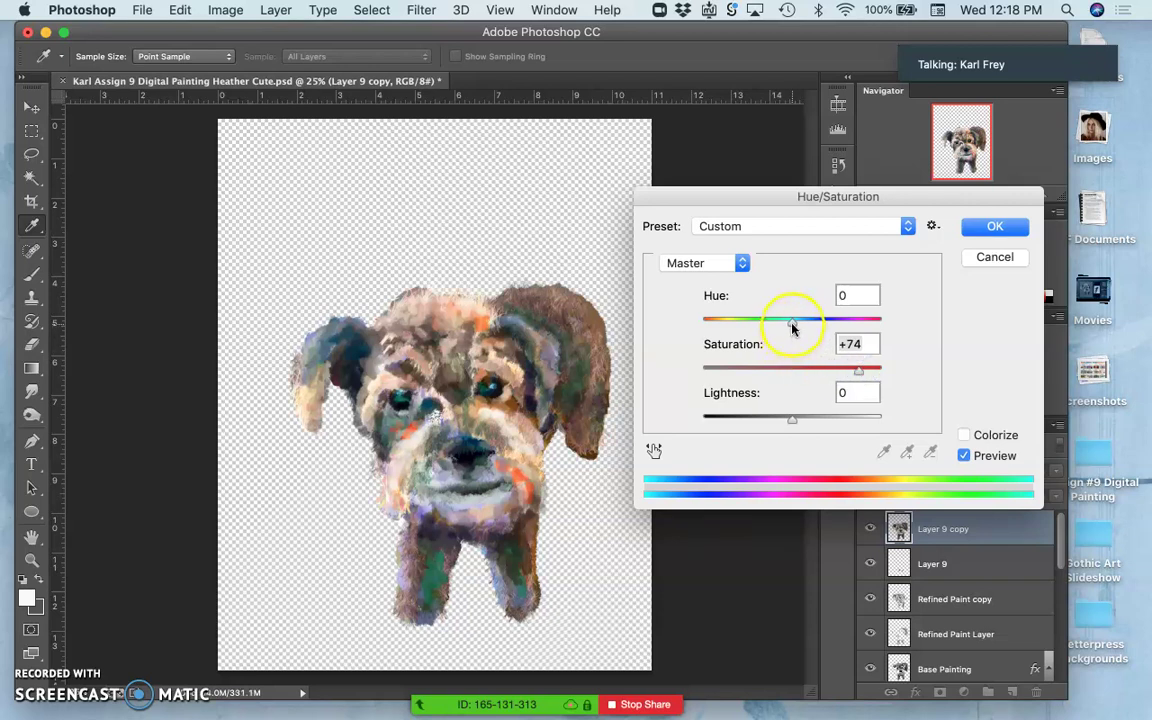
pyautogui.moveTo(793, 326)
pyautogui.mouseDown()
pyautogui.moveTo(816, 324)
pyautogui.moveTo(683, 335)
pyautogui.moveTo(890, 324)
pyautogui.moveTo(758, 325)
pyautogui.moveTo(791, 314)
pyautogui.mouseUp()
pyautogui.moveTo(859, 371); pyautogui.dragTo(846, 370)
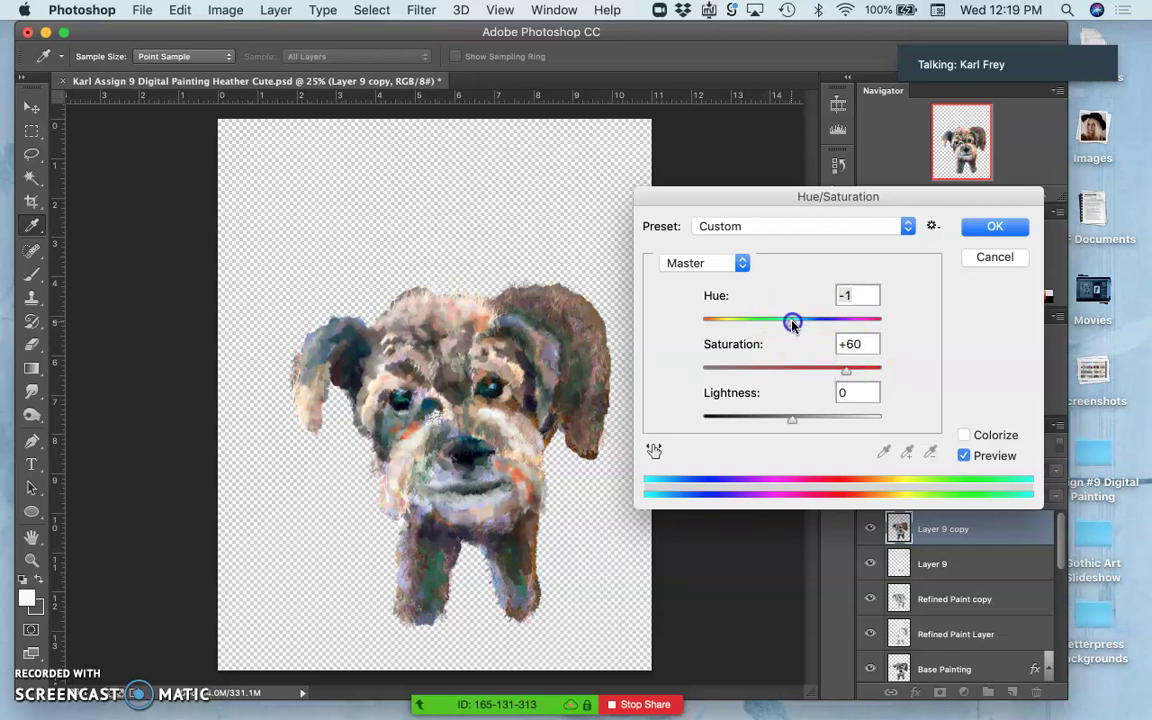
pyautogui.moveTo(796, 323)
pyautogui.mouseDown()
pyautogui.moveTo(810, 322)
pyautogui.moveTo(792, 322)
pyautogui.mouseUp()
pyautogui.moveTo(790, 419)
pyautogui.mouseDown()
pyautogui.moveTo(766, 419)
pyautogui.moveTo(815, 413)
pyautogui.moveTo(795, 420)
pyautogui.mouseUp()
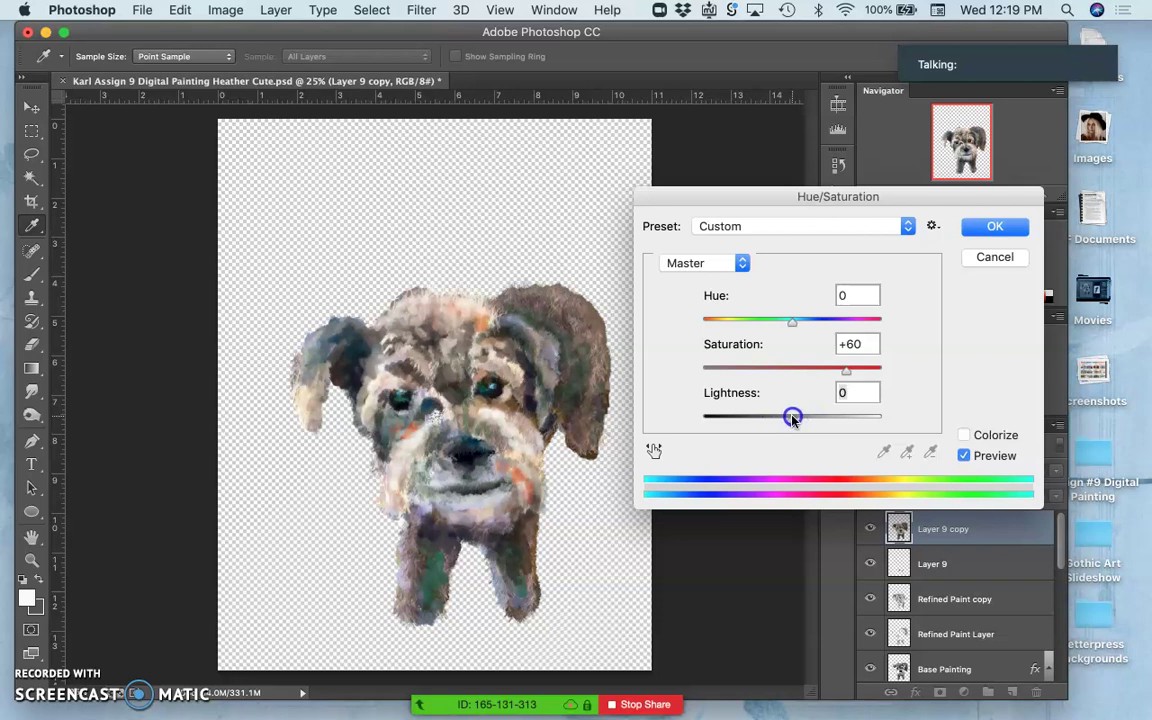
pyautogui.click(842, 372)
pyautogui.moveTo(843, 374); pyautogui.dragTo(487, 425)
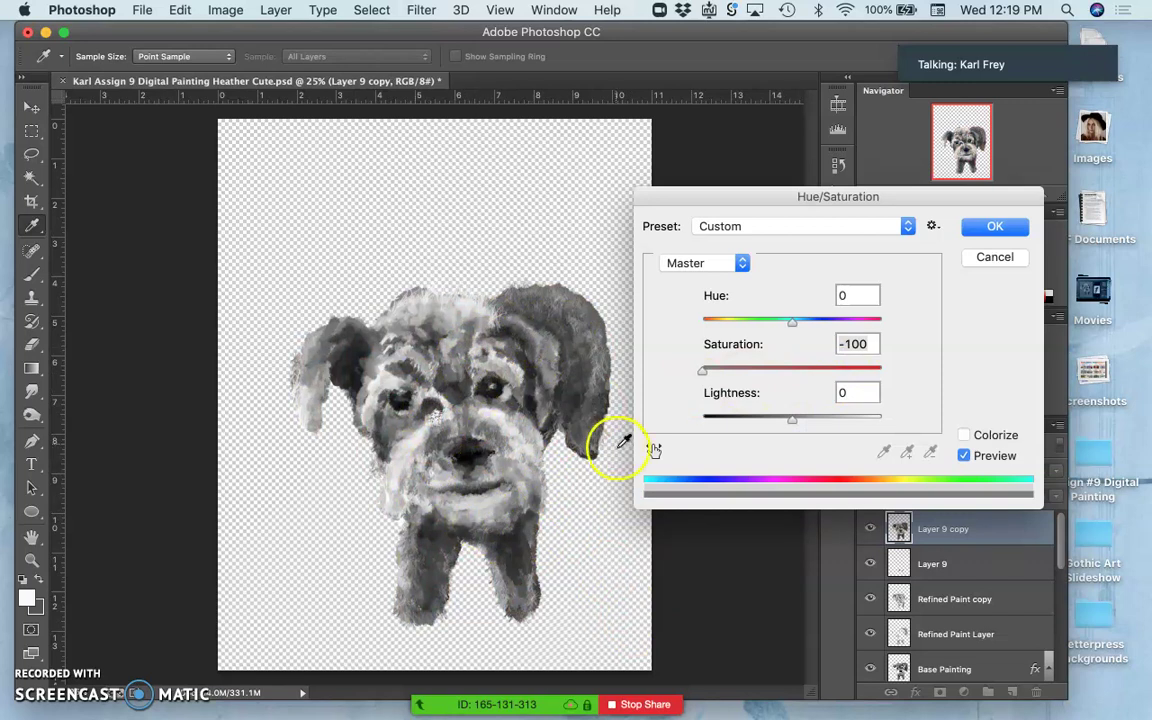
pyautogui.moveTo(701, 375); pyautogui.dragTo(832, 366)
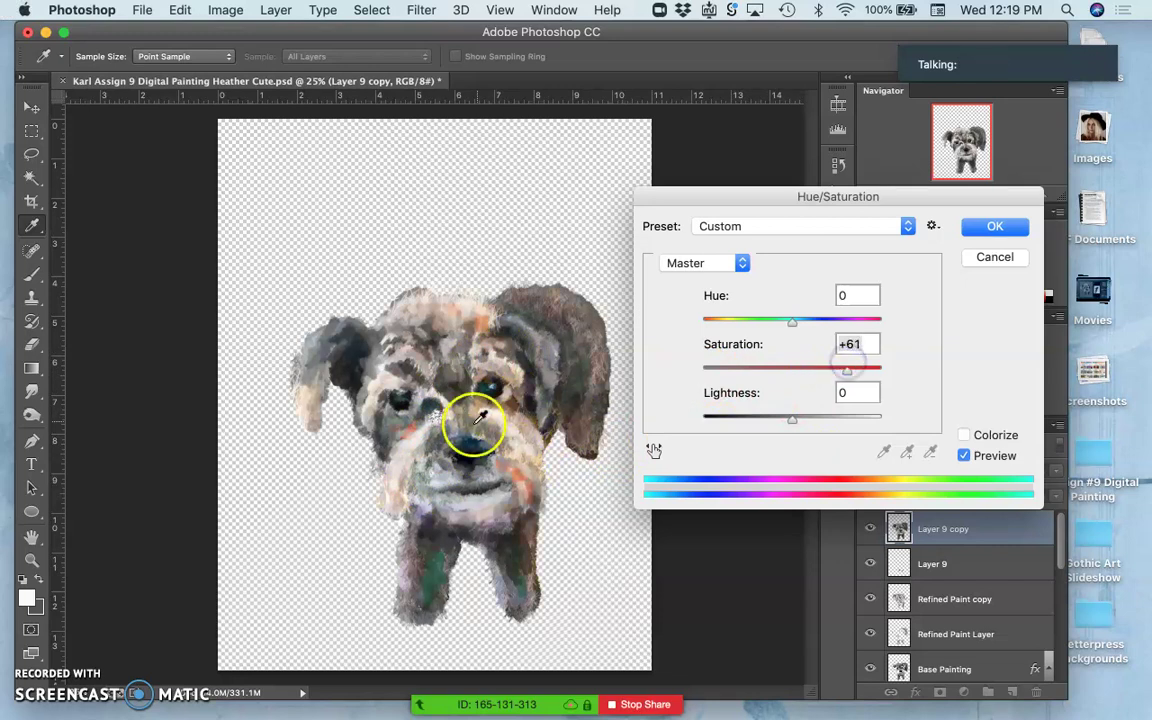
pyautogui.click(1018, 227)
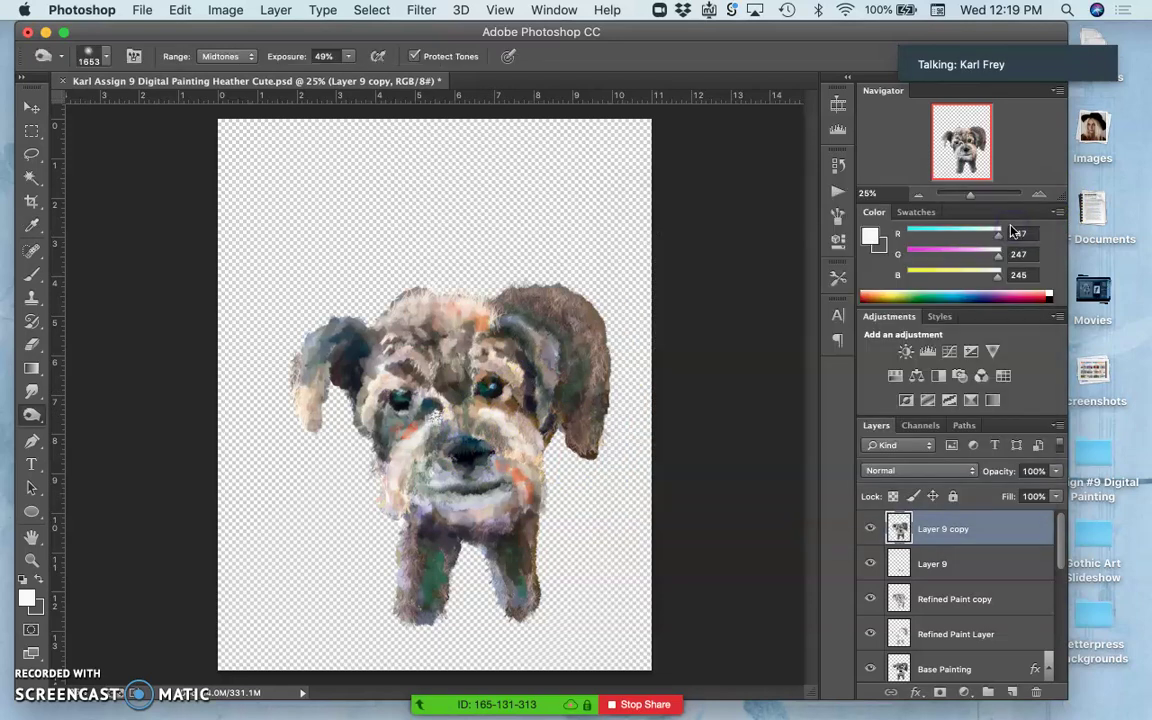
# Toggle Layer 9 copy off and on to compare before and after saturation.
pyautogui.click(870, 529)
pyautogui.click(871, 529)
pyautogui.click(871, 529)
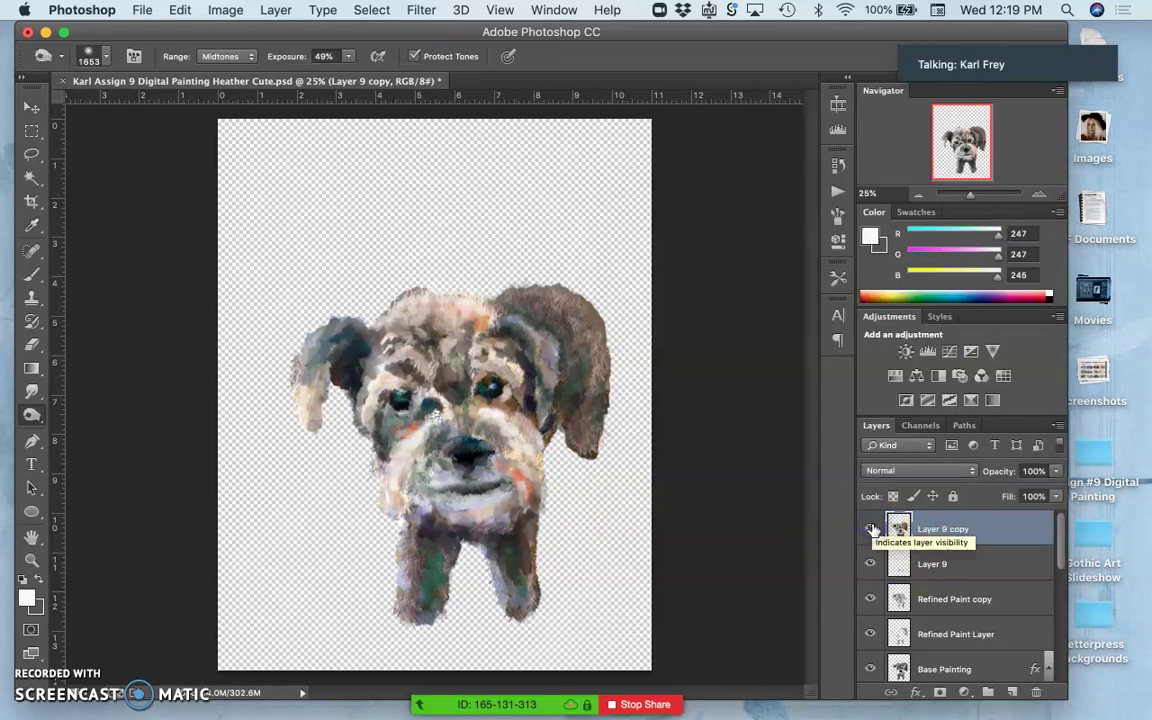
pyautogui.click(871, 529)
pyautogui.click(871, 529)
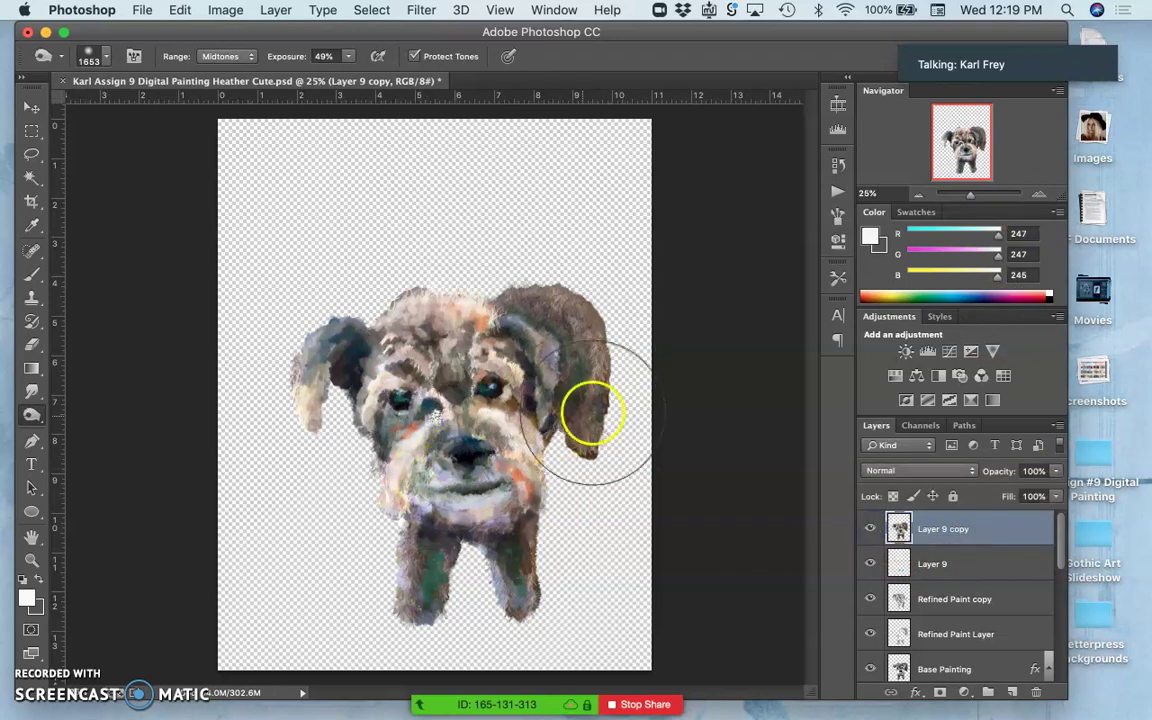
pyautogui.scroll(-5, 942, 600)
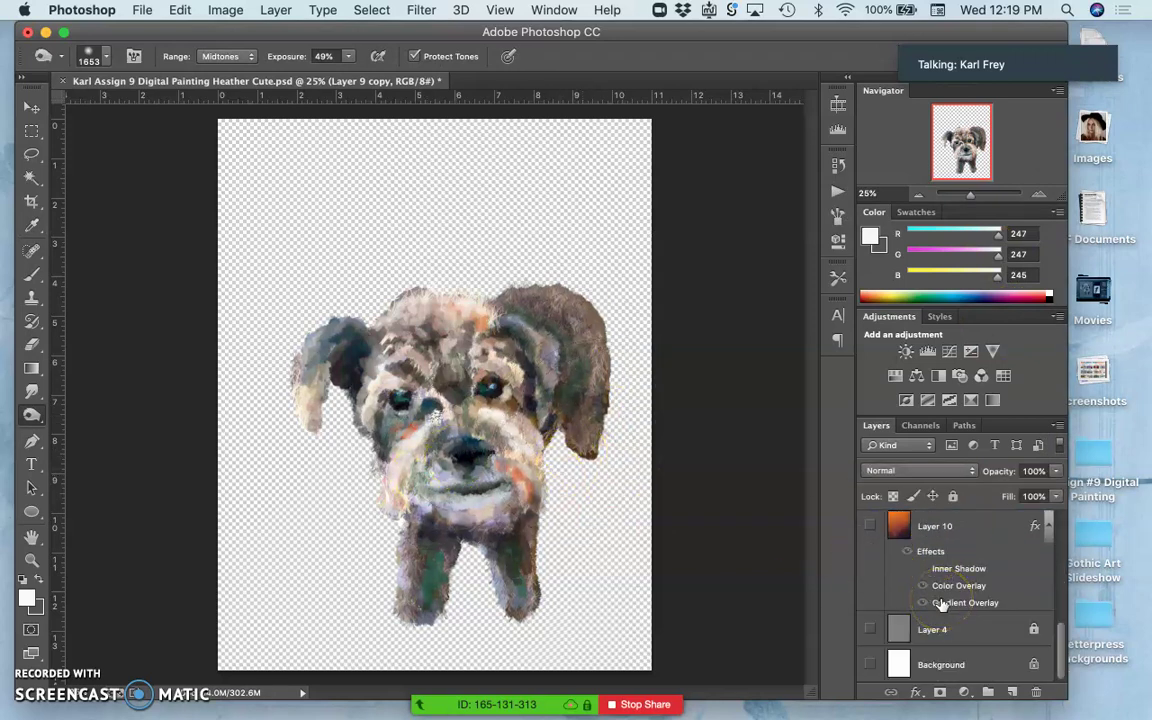
pyautogui.scroll(5, 942, 604)
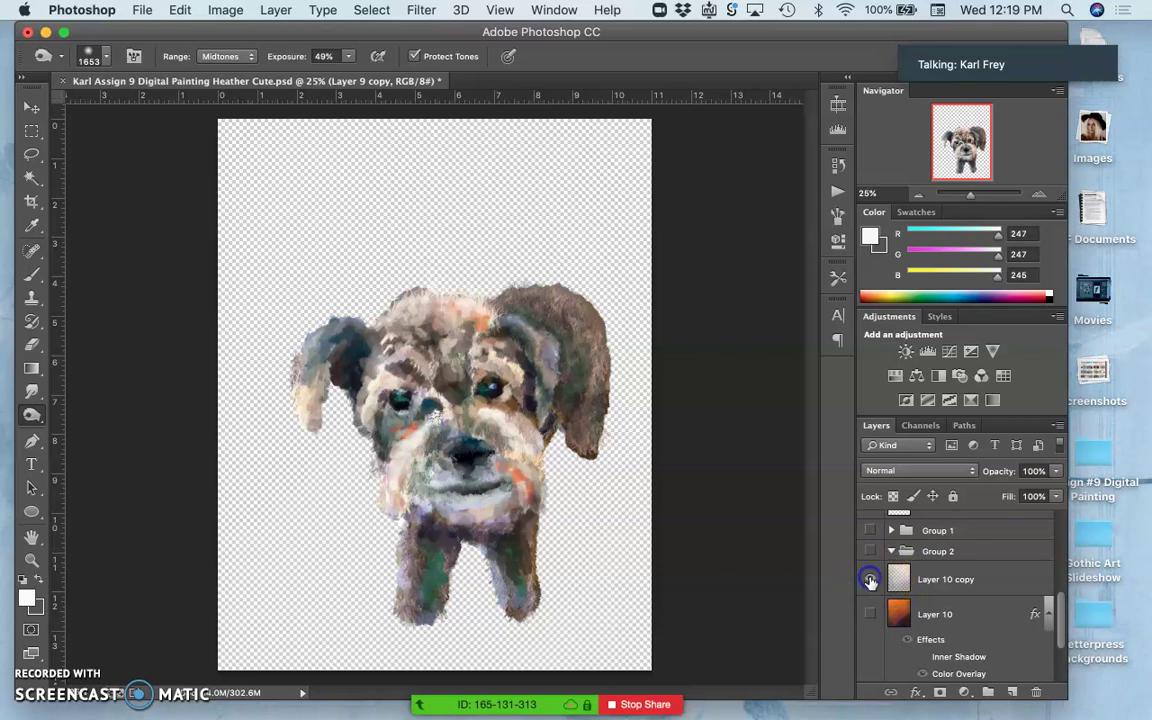
# Preview the backdrops behind the dog, showing the Layer 10 gradient and Background while toggling Layer 9 copy.
pyautogui.click(870, 581)
pyautogui.click(870, 581)
pyautogui.scroll(-5, 870, 580)
pyautogui.click(871, 628)
pyautogui.click(870, 526)
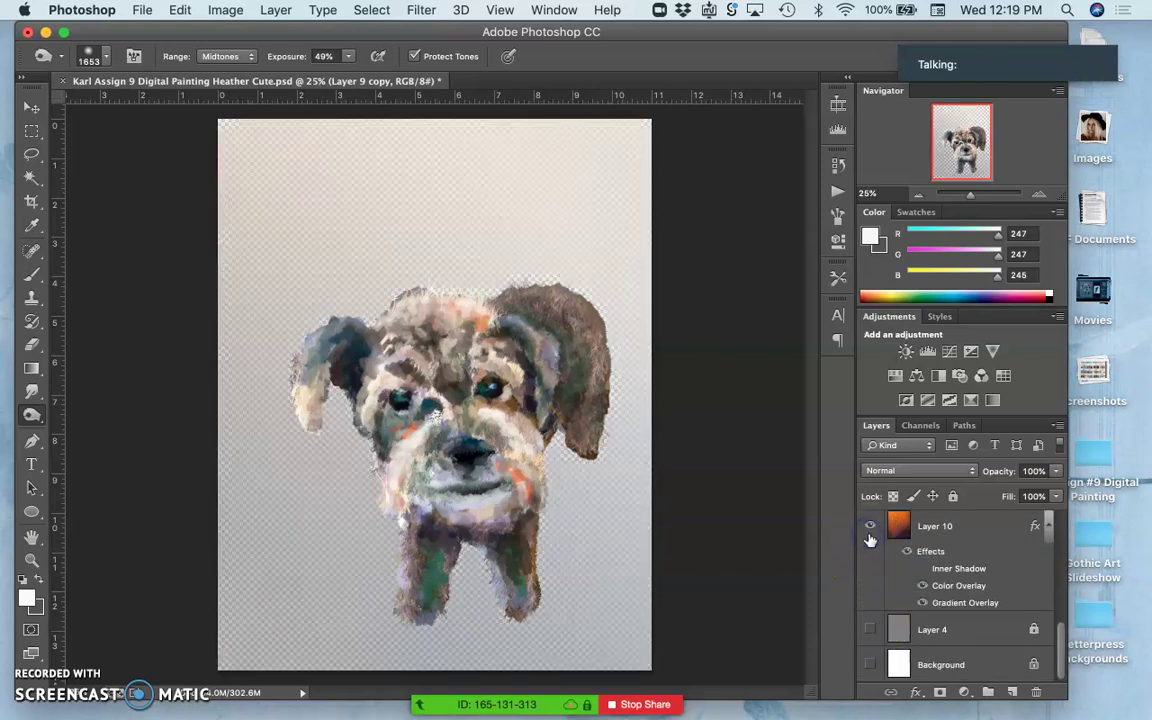
pyautogui.click(870, 664)
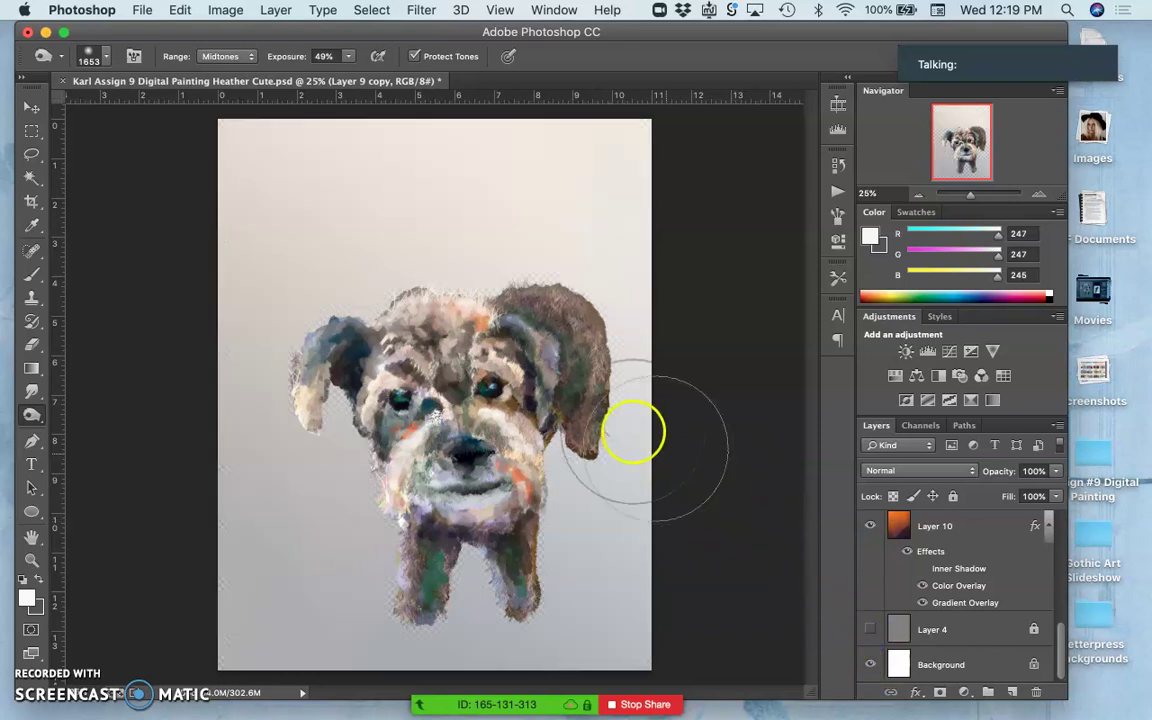
pyautogui.scroll(5, 905, 600)
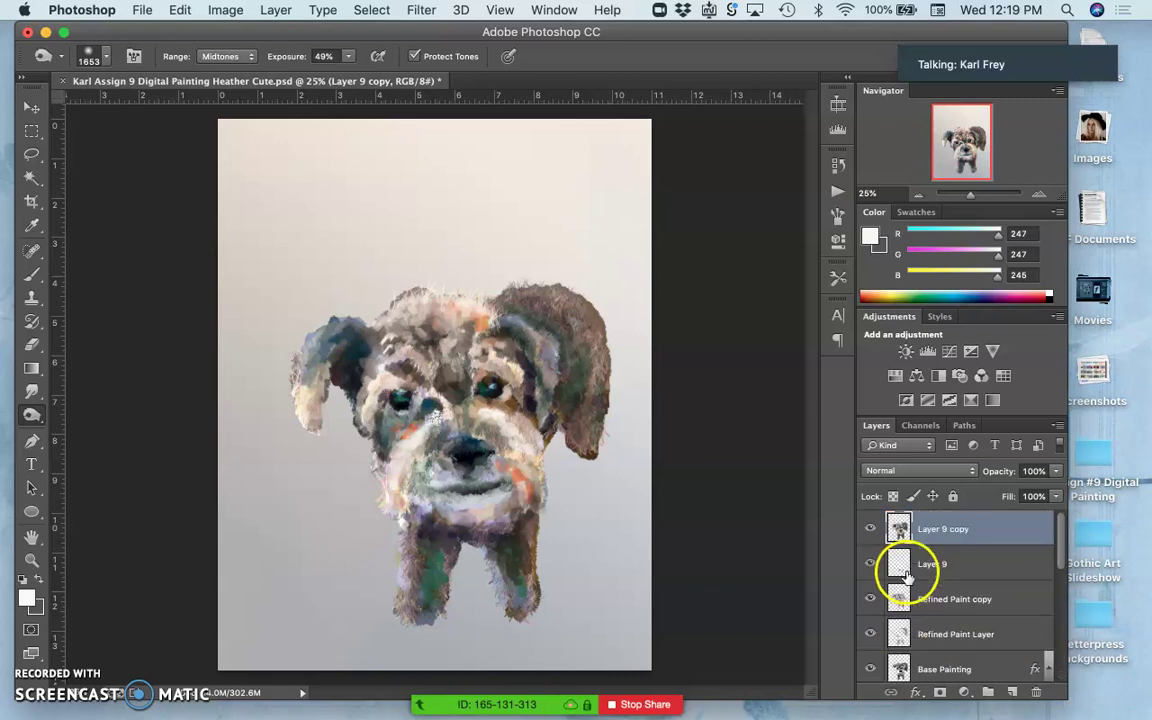
pyautogui.click(870, 530)
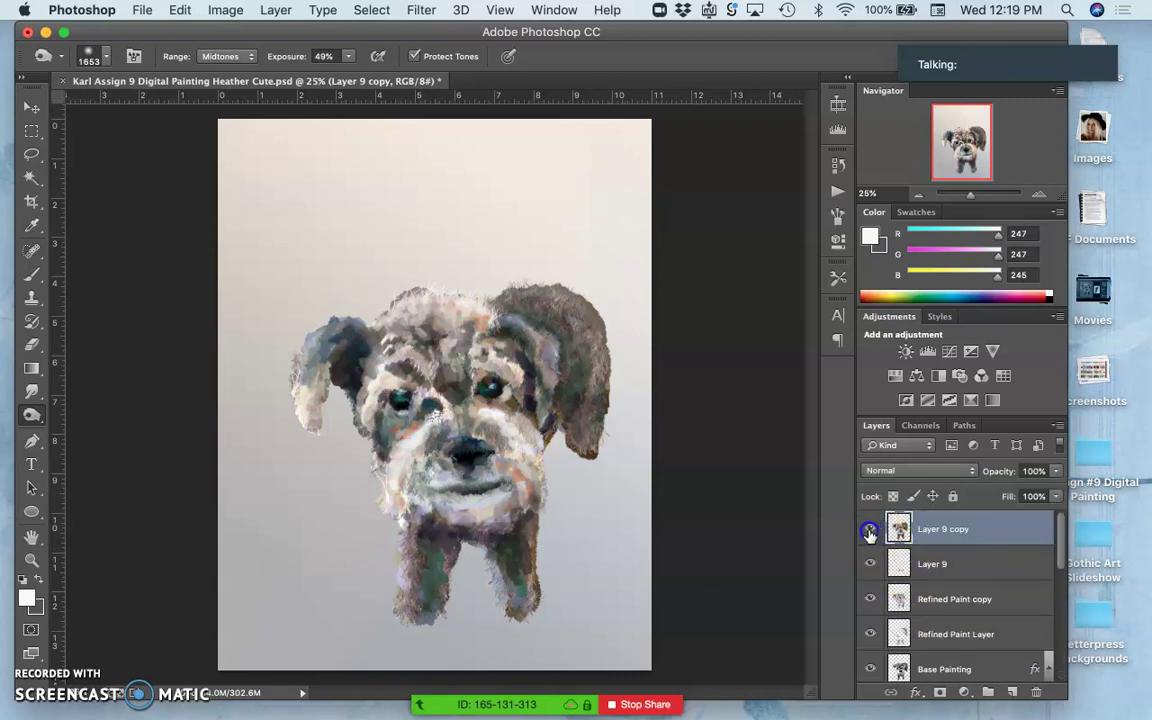
pyautogui.click(870, 531)
pyautogui.click(870, 532)
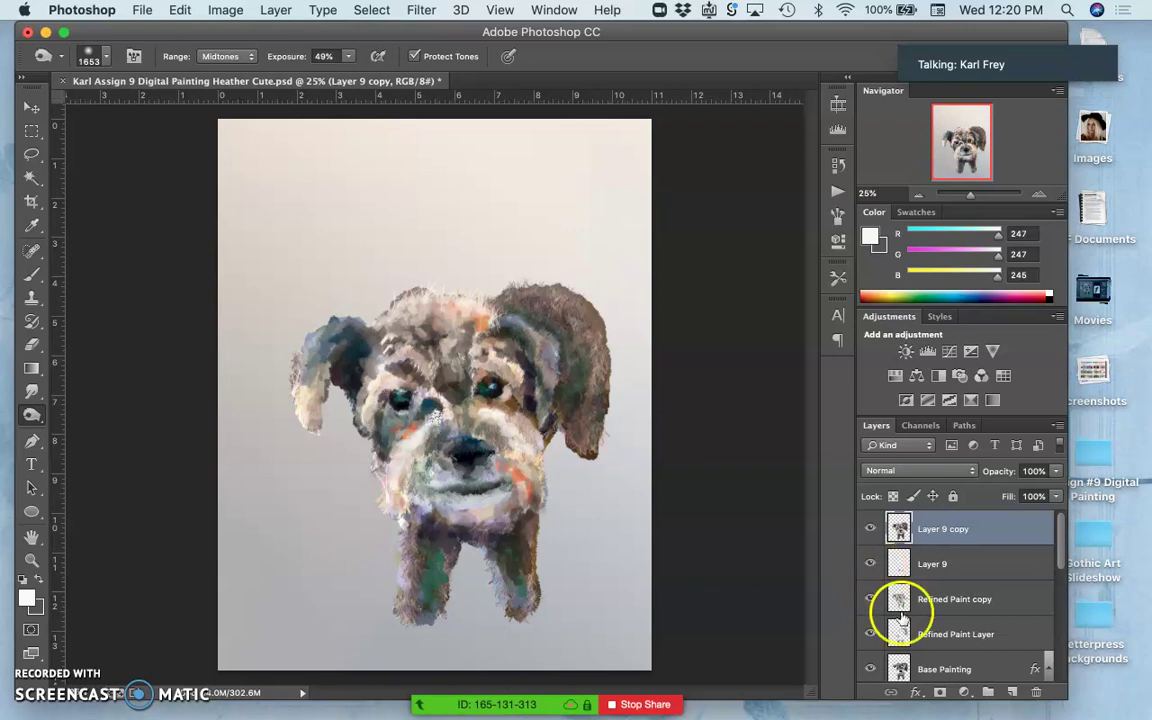
# Hide the Background layer and the Layer 10 gradient backdrop.
pyautogui.scroll(-10, 915, 638)
pyautogui.scroll(10, 917, 643)
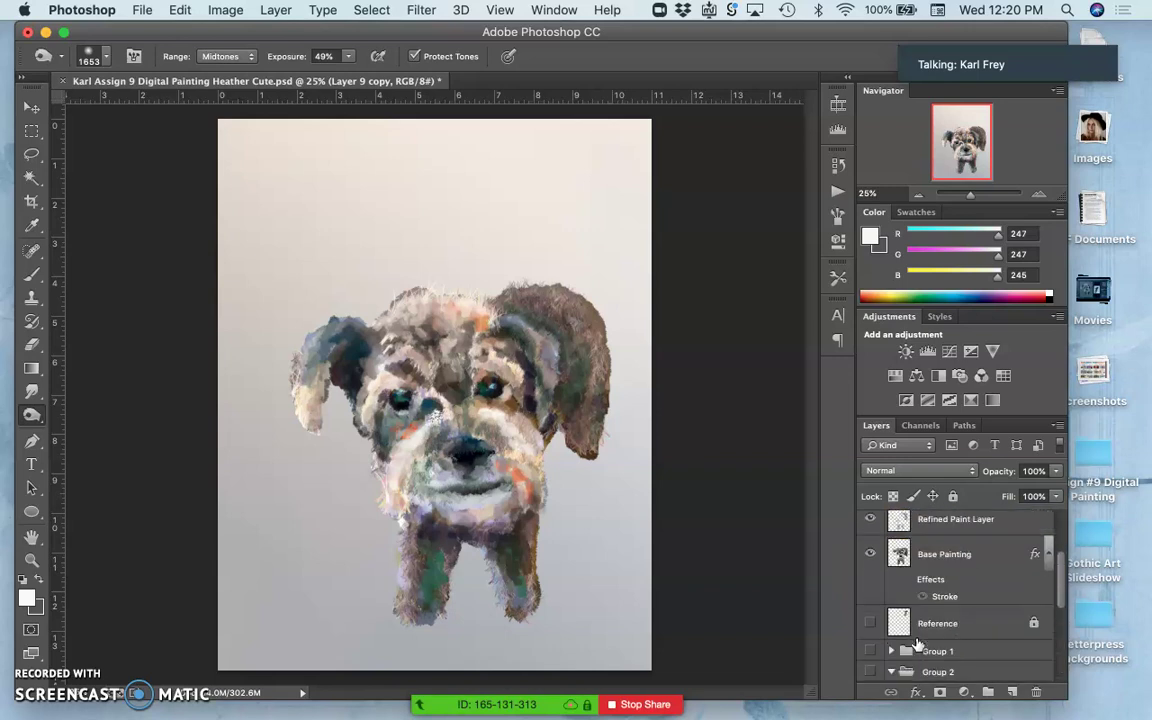
pyautogui.scroll(-15, 917, 643)
pyautogui.click(870, 664)
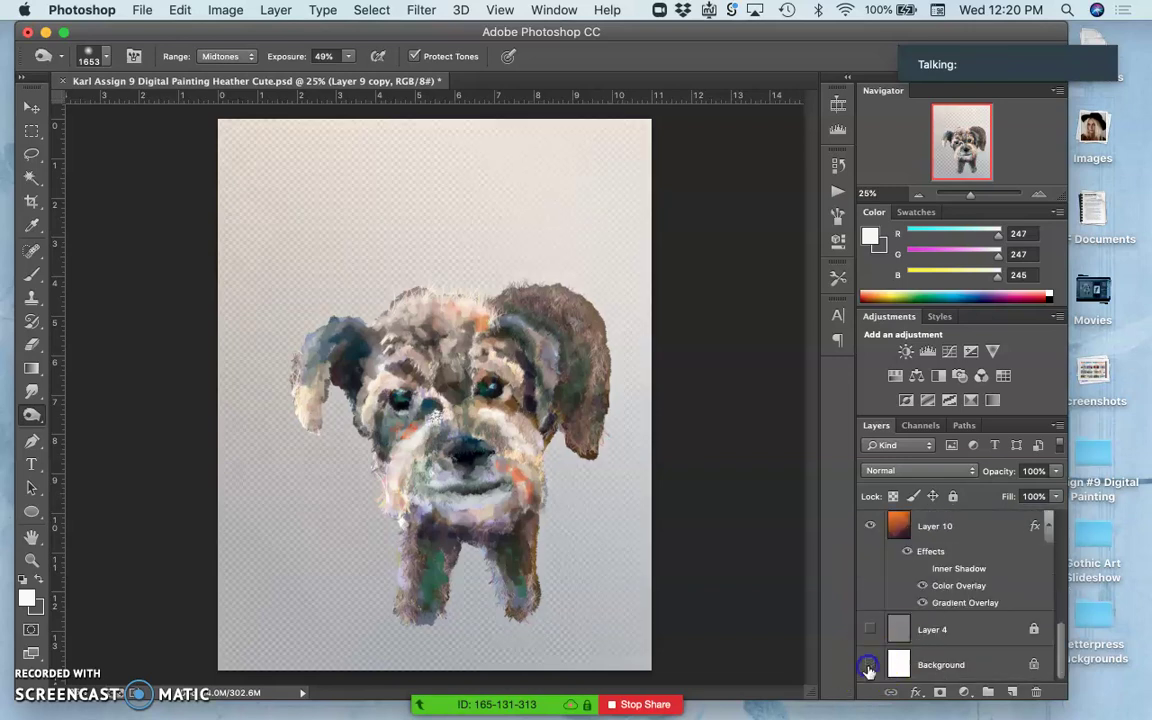
pyautogui.scroll(3, 887, 605)
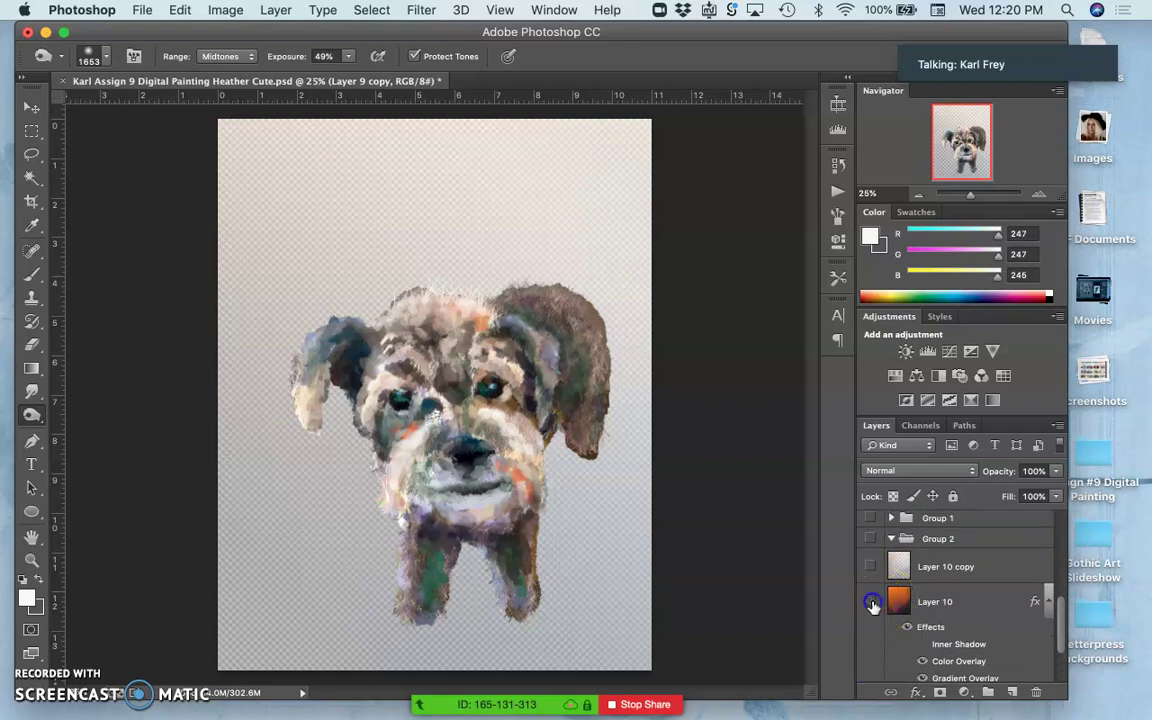
pyautogui.click(871, 601)
pyautogui.scroll(10, 897, 598)
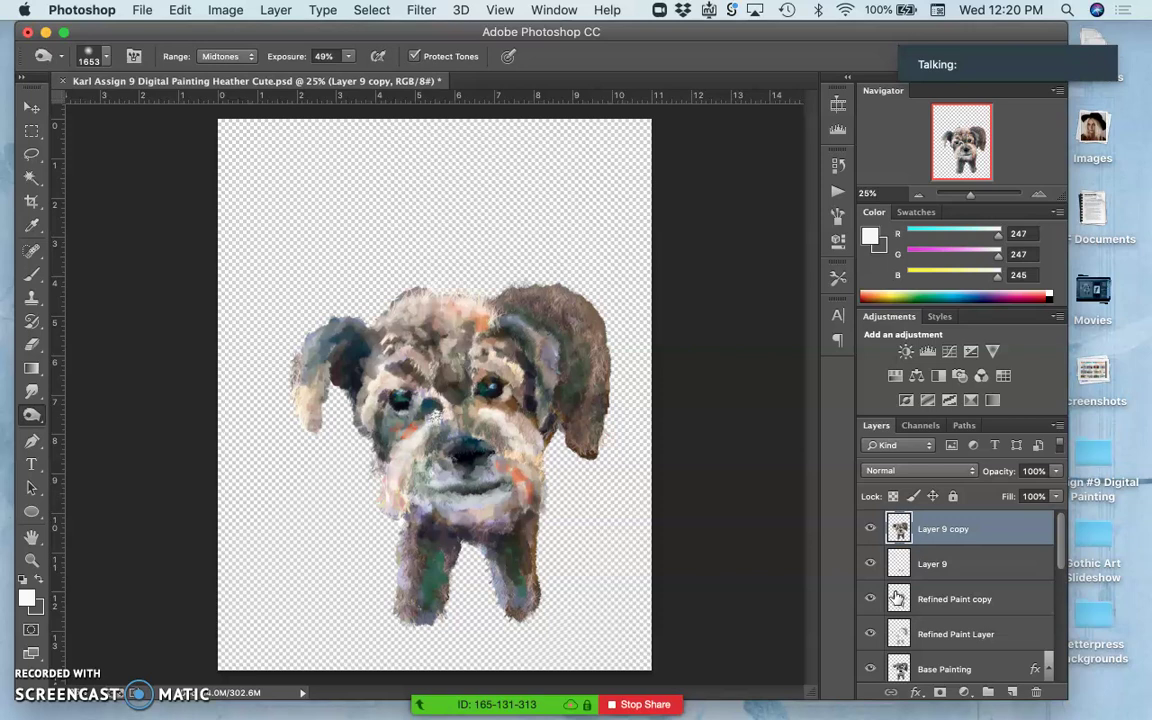
# Open the Actions panel, collapse Default Actions, expand KARL-Color Seps.atn and select CMYK FULL RUN.
pyautogui.click(966, 538)
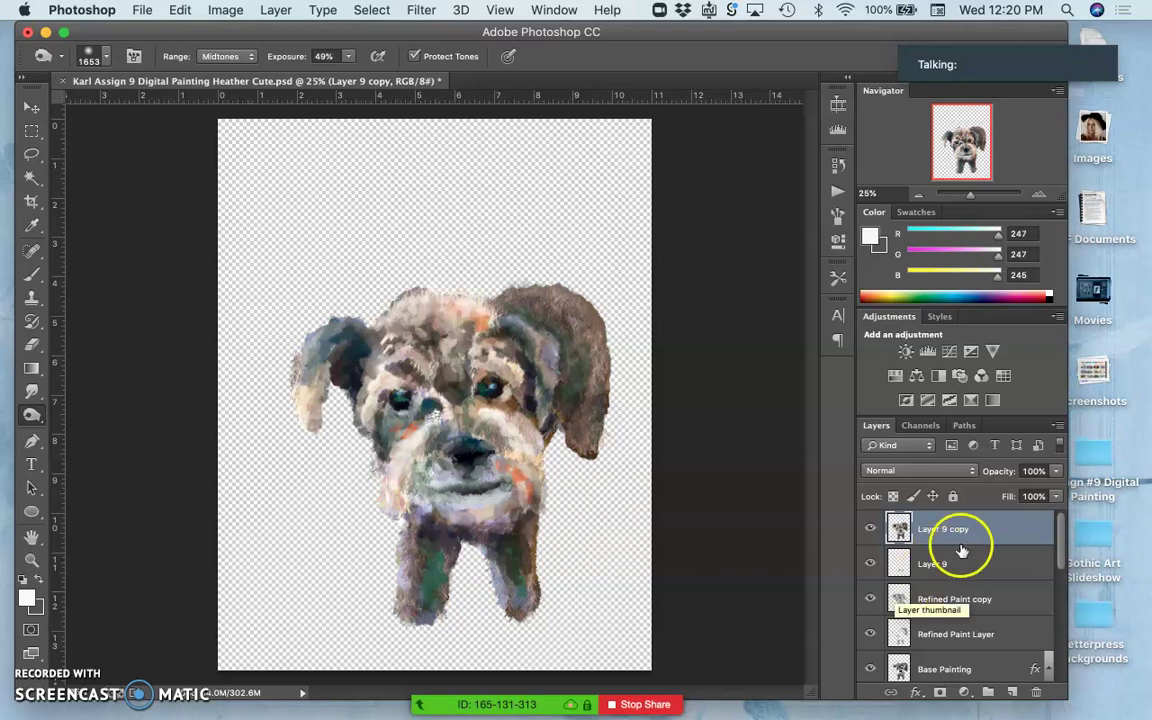
pyautogui.click(837, 192)
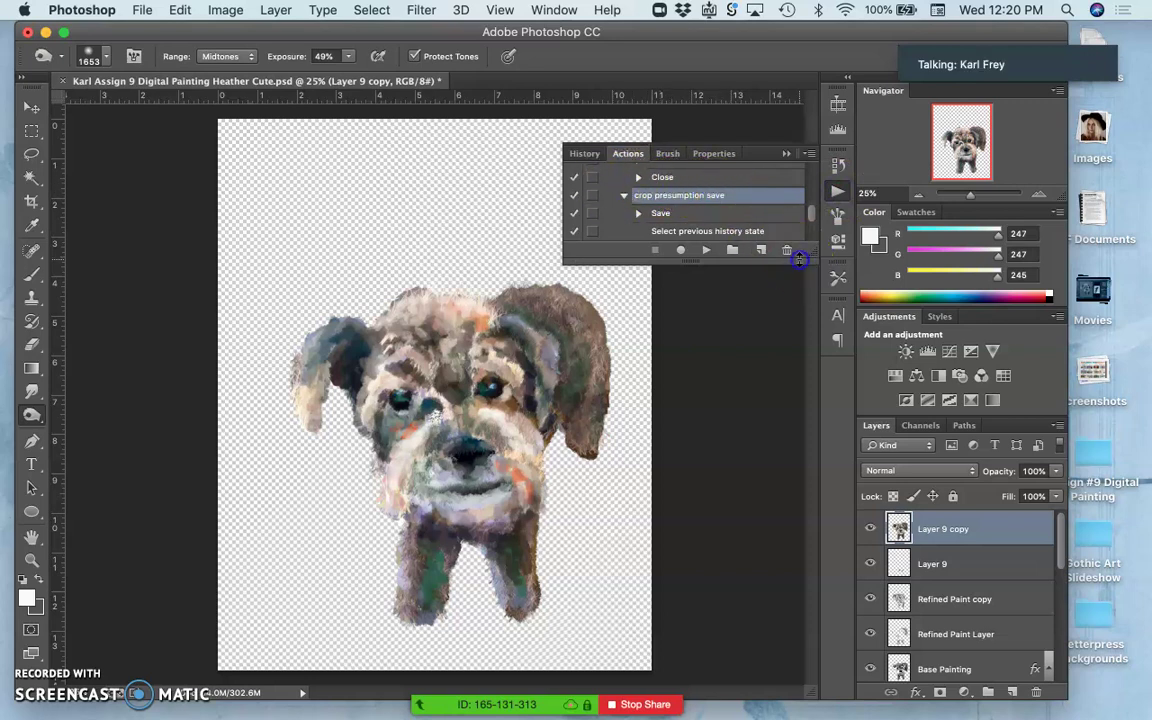
pyautogui.moveTo(800, 259); pyautogui.dragTo(800, 578)
pyautogui.scroll(5, 670, 298)
pyautogui.click(610, 171)
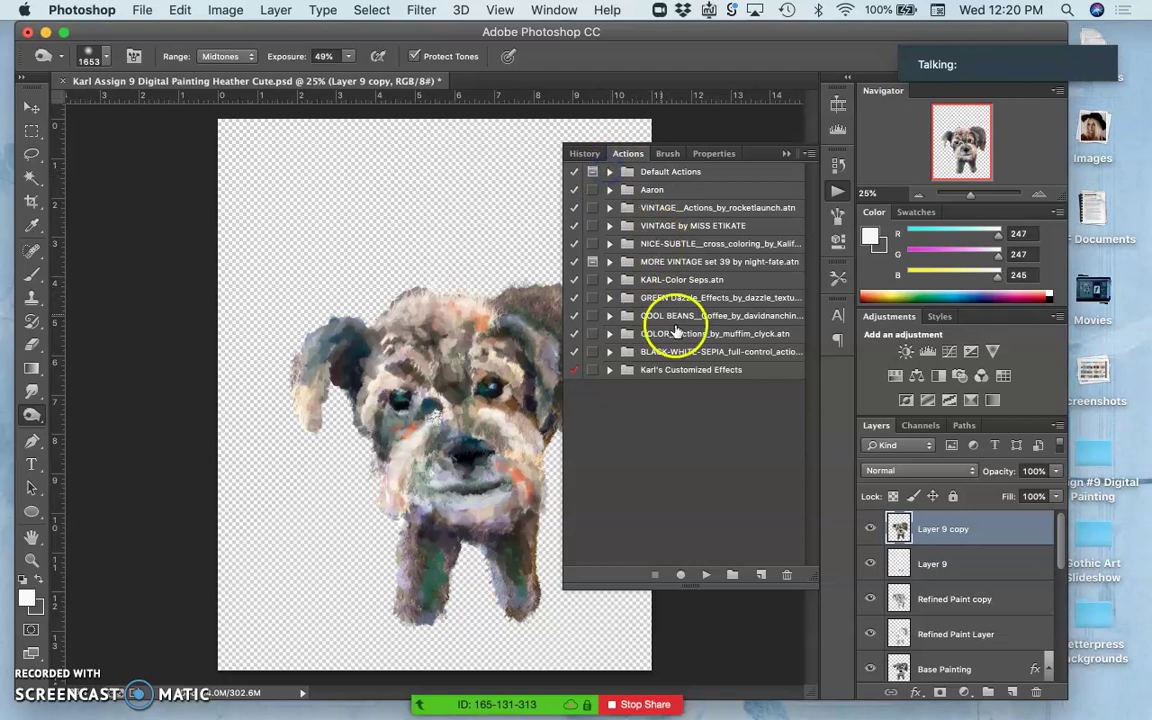
pyautogui.click(649, 285)
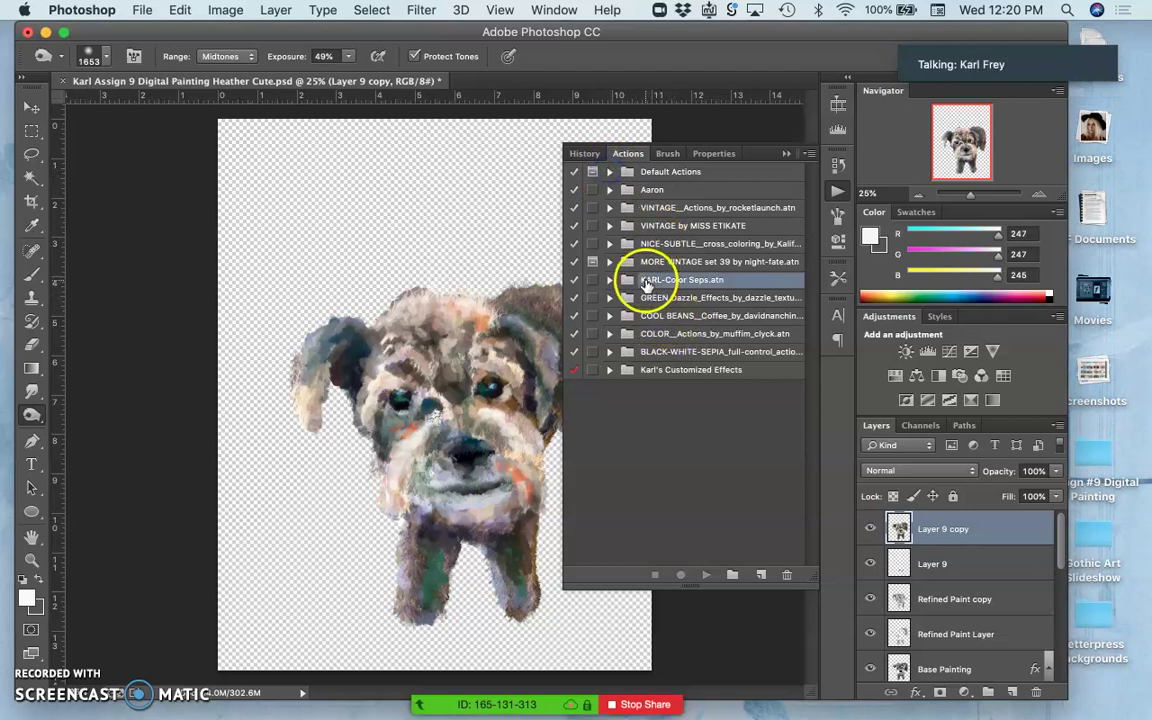
pyautogui.click(610, 280)
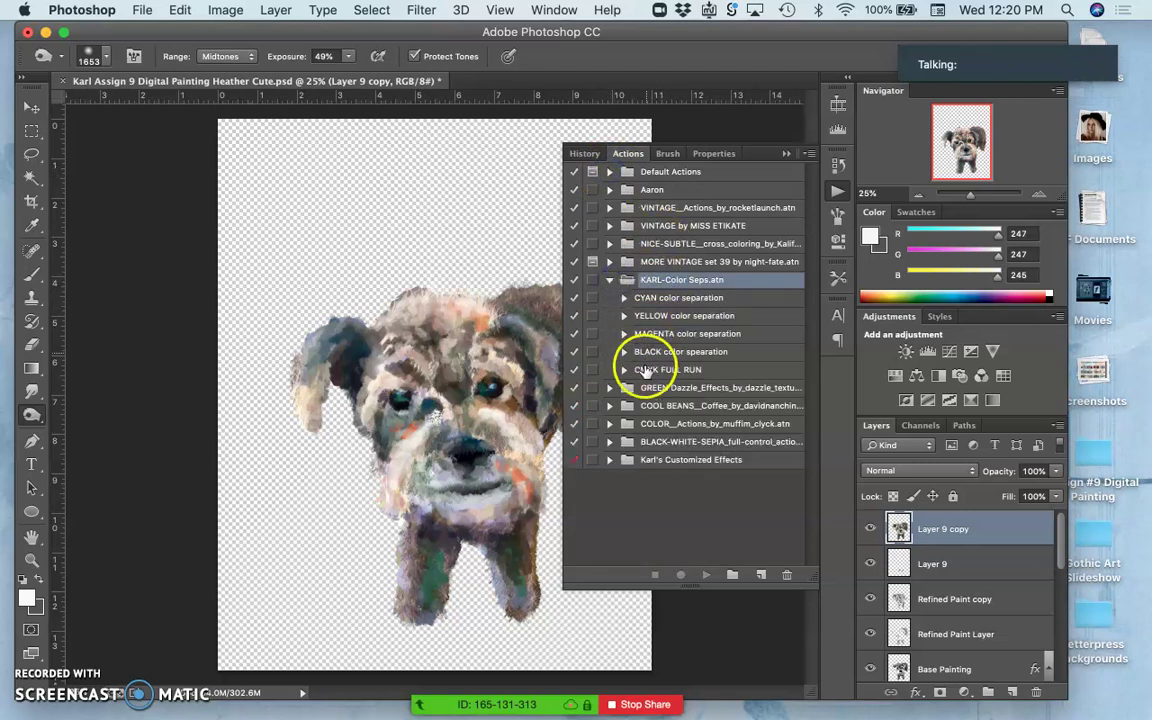
pyautogui.click(643, 371)
# Play CMYK FULL RUN, accepting Merge for the cyan, yellow, magenta and black separations.
pyautogui.click(705, 575)
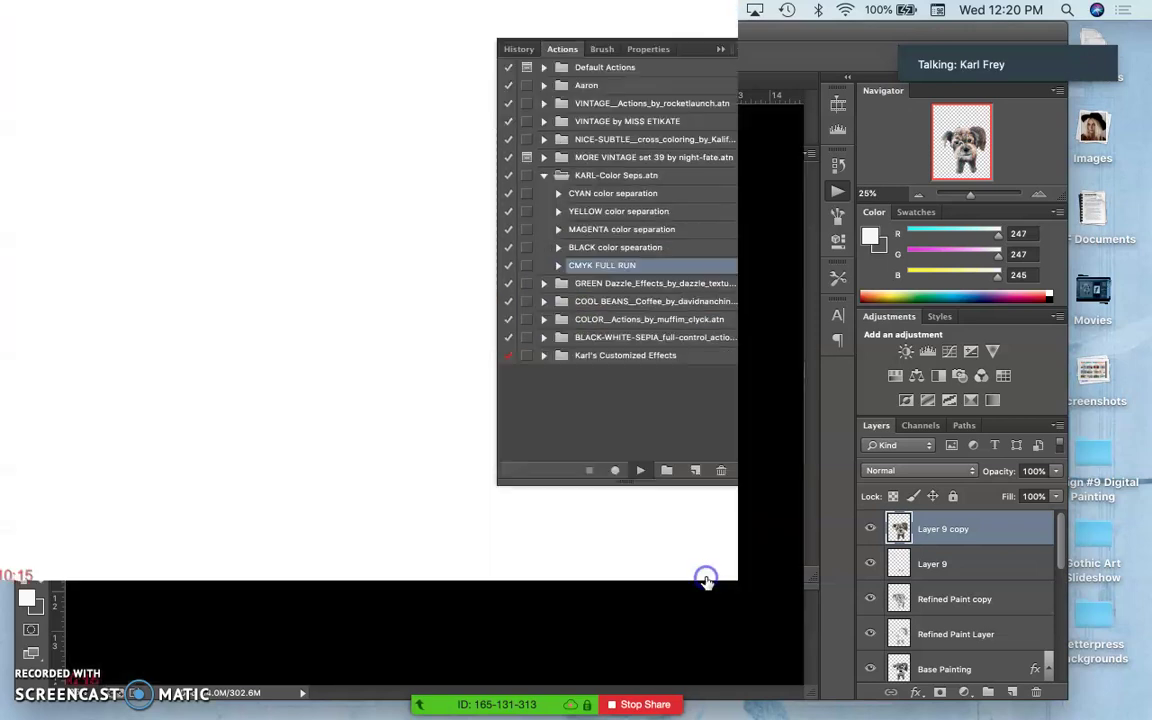
pyautogui.press('Return')
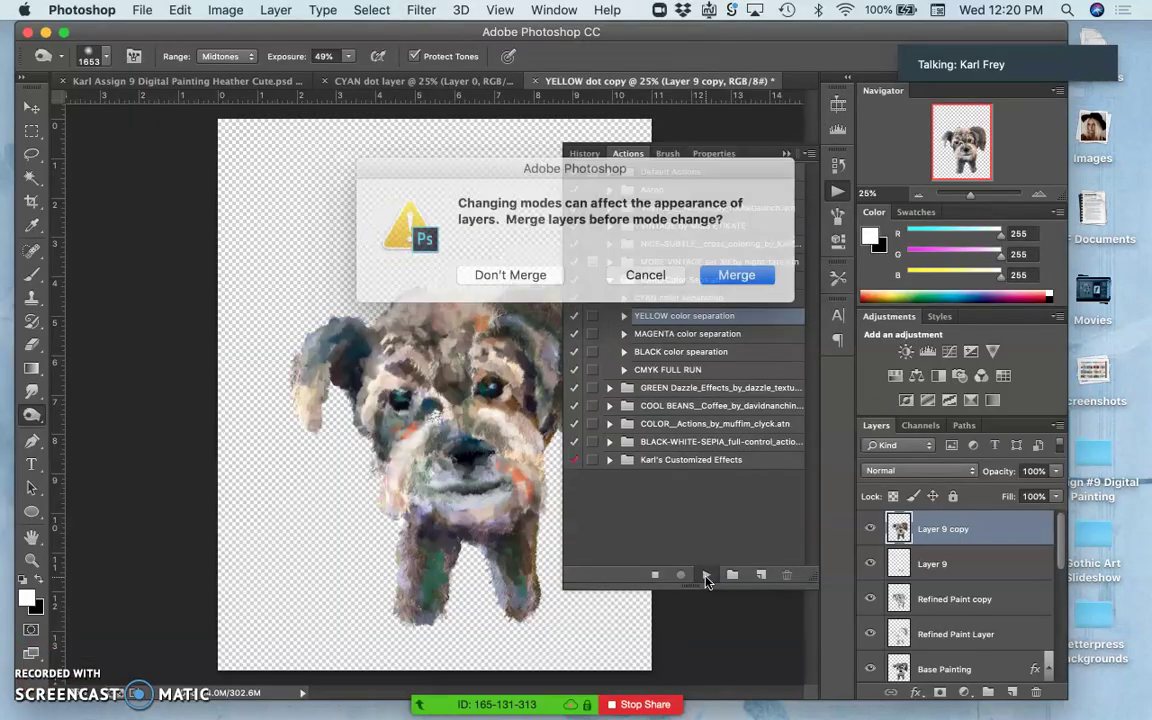
pyautogui.press('Return')
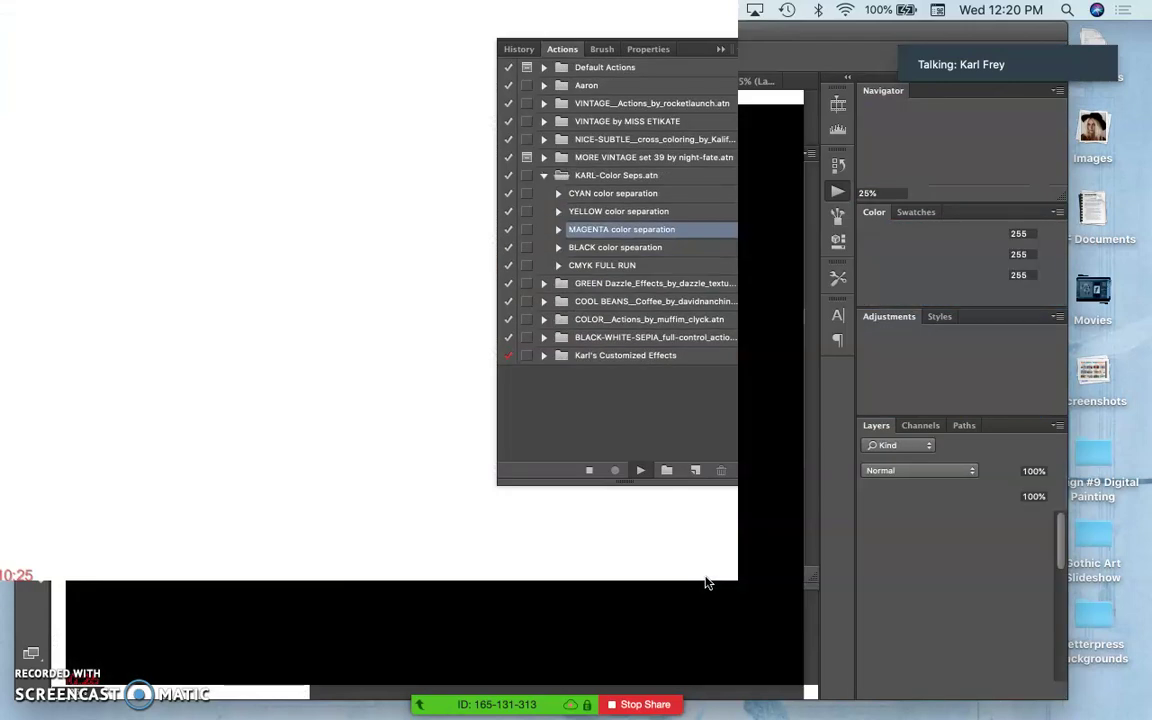
pyautogui.press('Return')
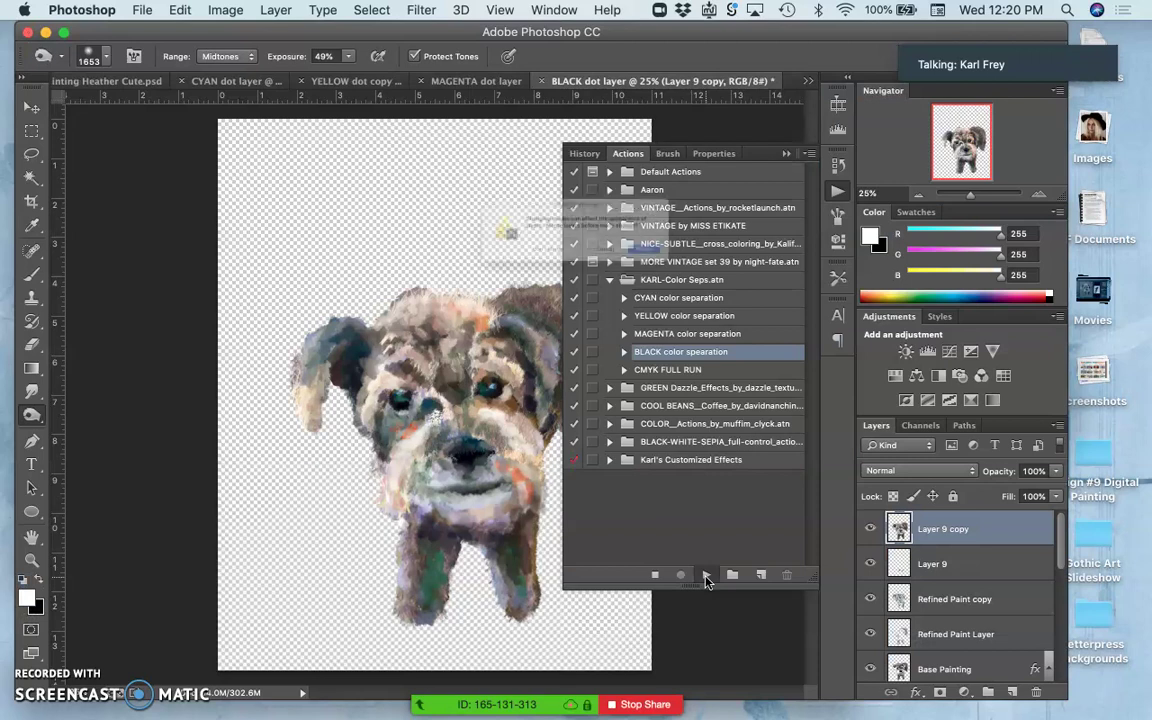
pyautogui.press('Return')
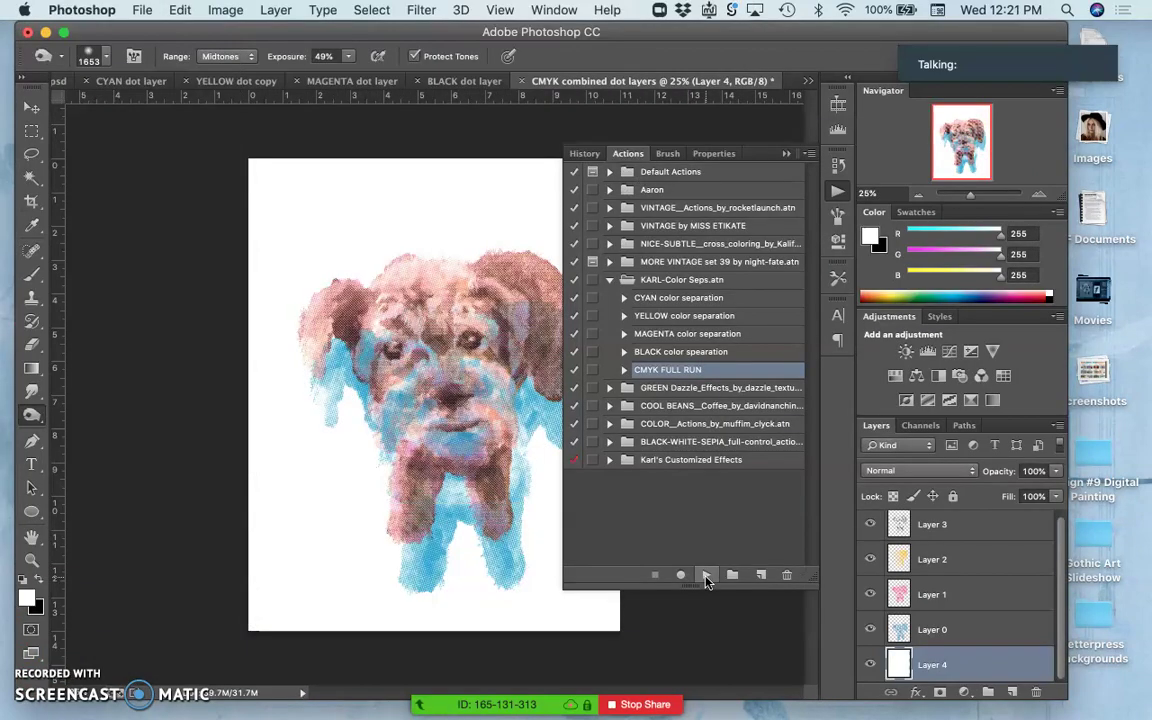
# Nudge Layer 0's cyan dots up into registration with the other colours, zooming to check.
pyautogui.click(786, 153)
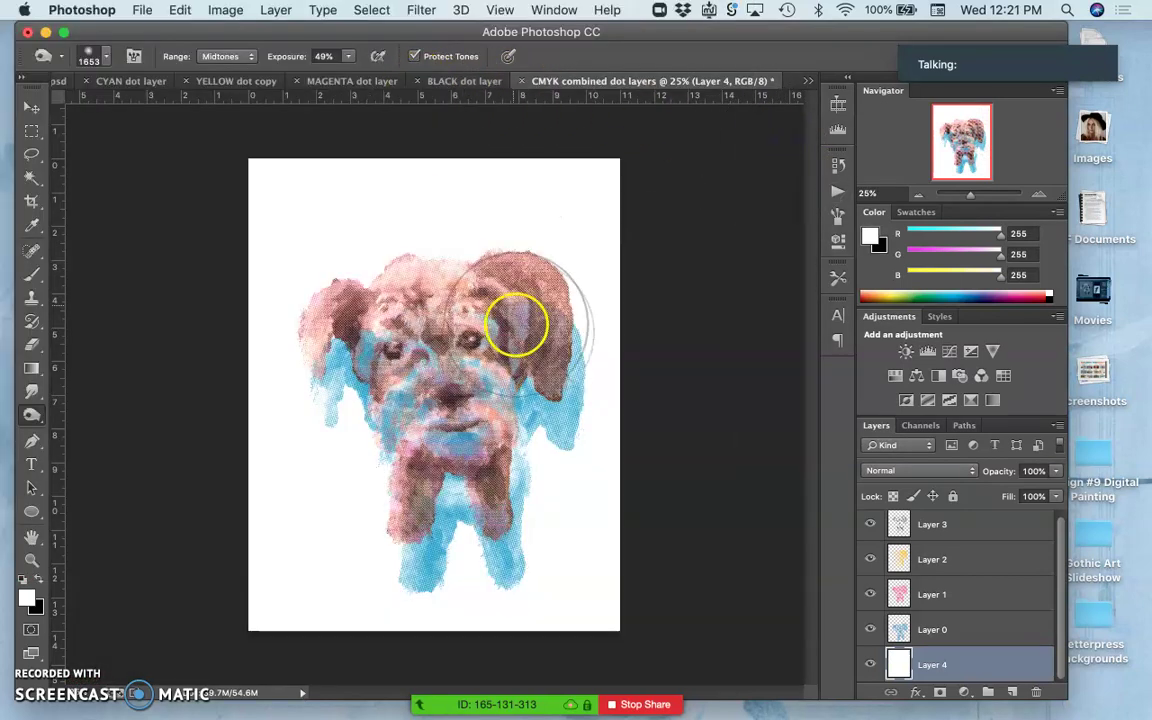
pyautogui.click(950, 630)
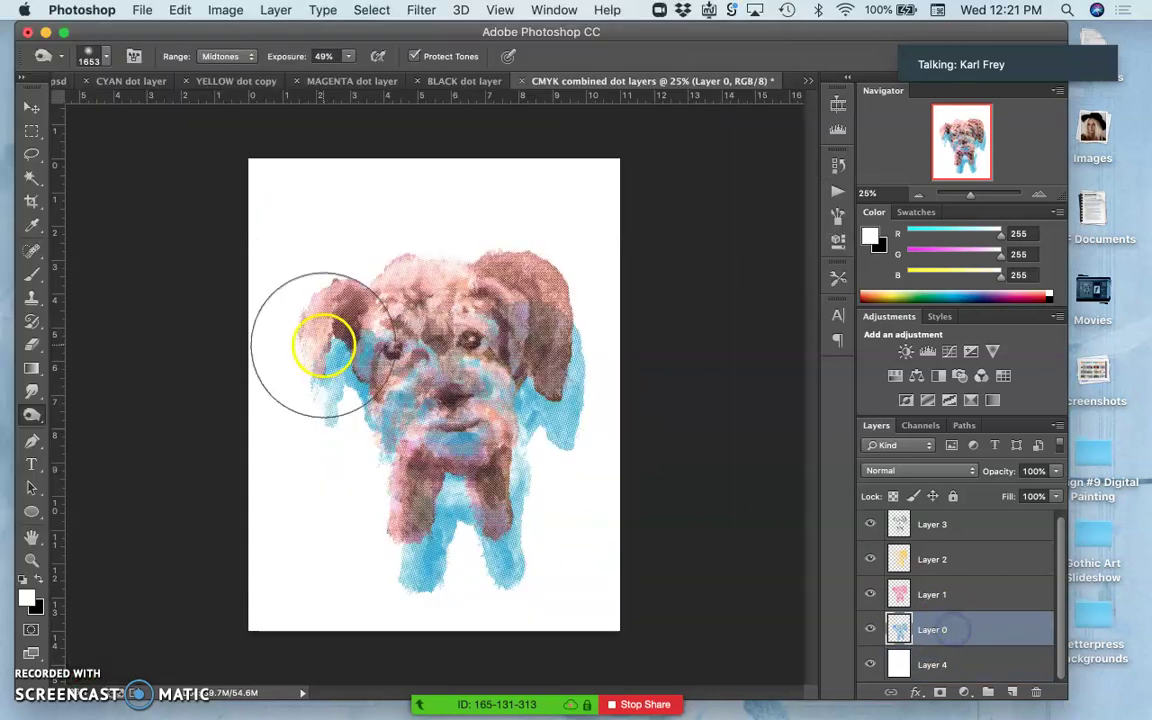
pyautogui.click(33, 110)
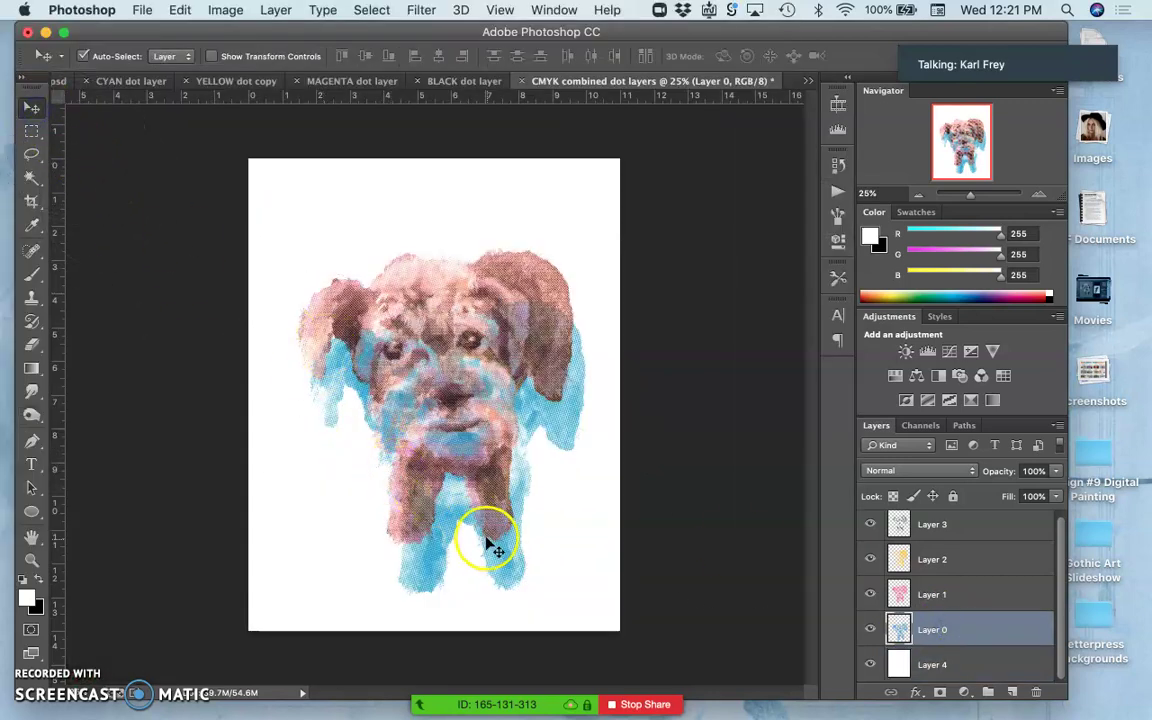
pyautogui.moveTo(492, 550); pyautogui.dragTo(490, 513)
pyautogui.press('super+equal')
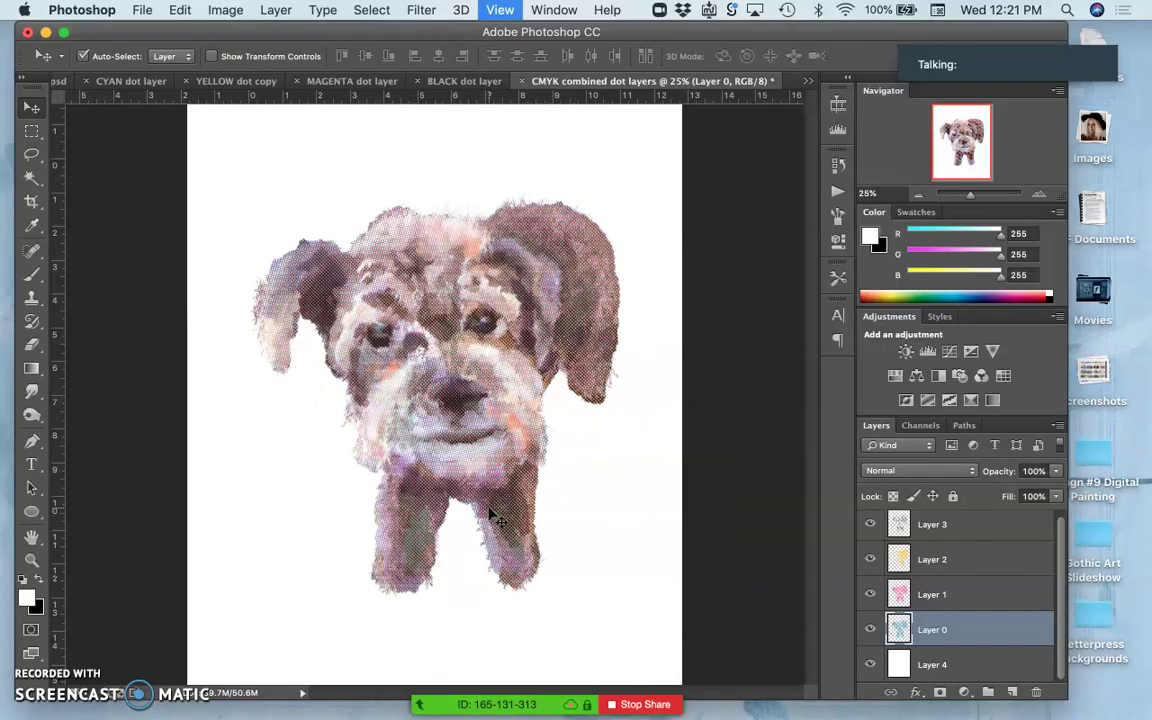
pyautogui.press('super+equal')
pyautogui.press('super+equal')
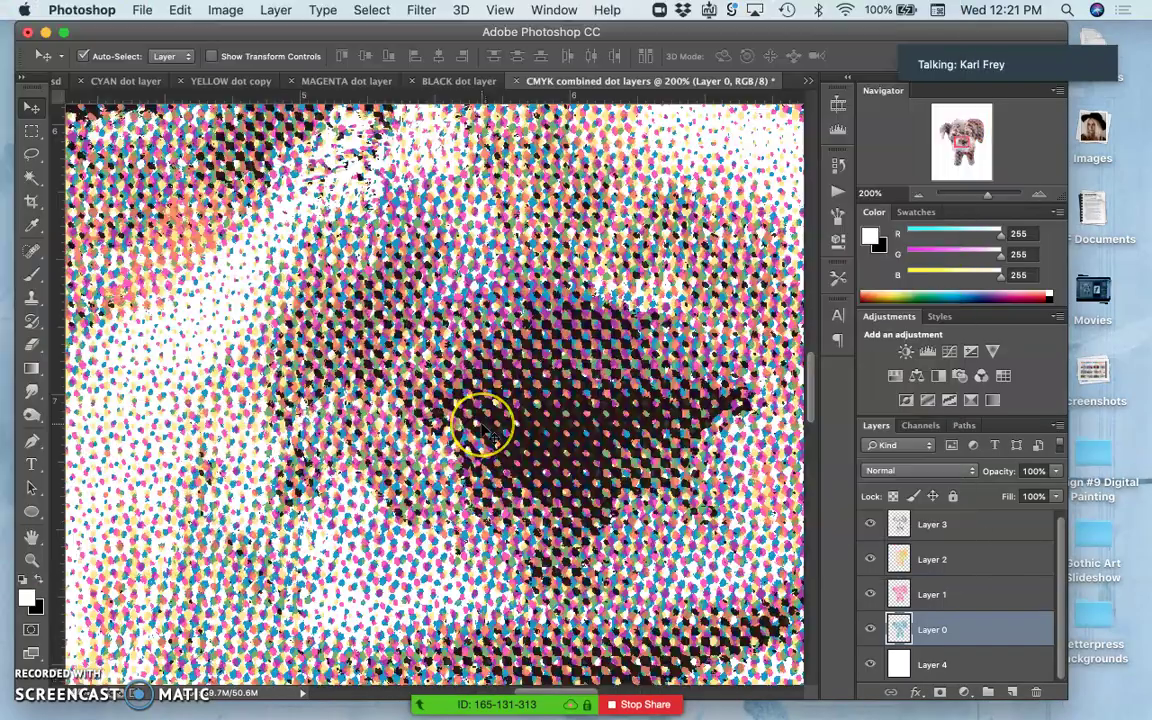
pyautogui.press('super+minus')
pyautogui.press('super+minus')
pyautogui.press('super+minus')
pyautogui.press('super+minus')
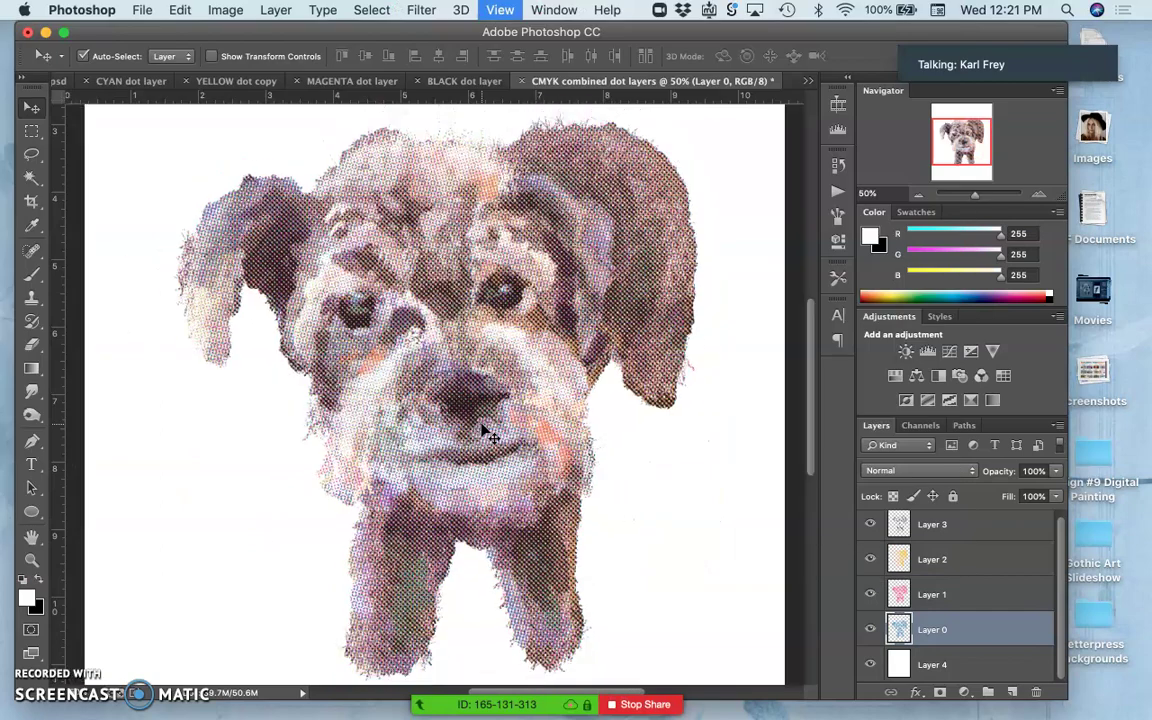
pyautogui.click(744, 486)
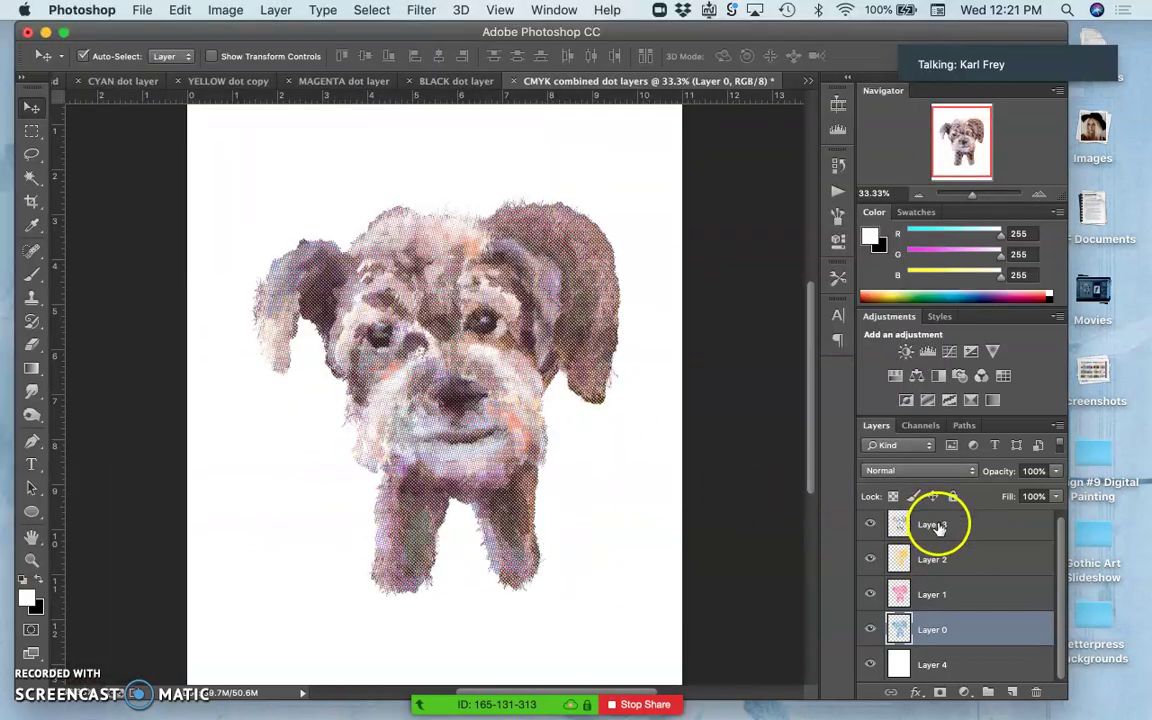
# Group Layers 3 through 0 into Group 1 and float the combined document in its own window.
pyautogui.keyDown('shift'); pyautogui.click(932, 524); pyautogui.keyUp('shift')
pyautogui.moveTo(978, 590); pyautogui.dragTo(988, 692)
pyautogui.click(938, 552)
pyautogui.press('super+shift+g')
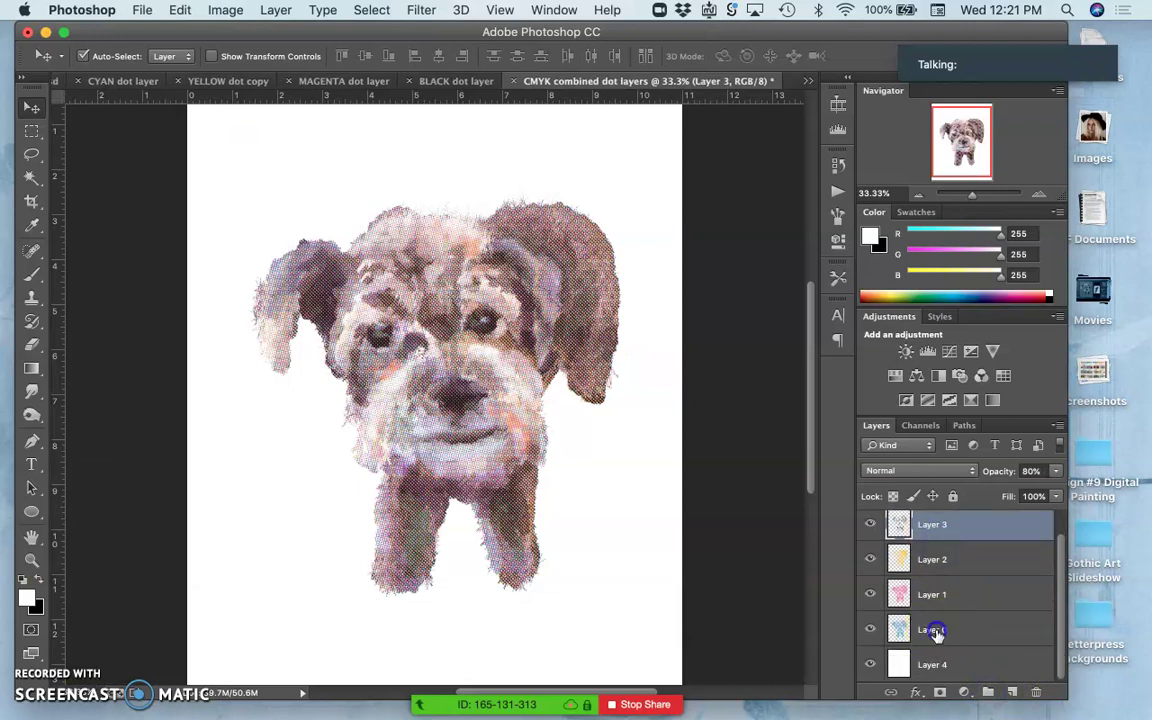
pyautogui.keyDown('shift'); pyautogui.click(932, 630); pyautogui.keyUp('shift')
pyautogui.press('super+g')
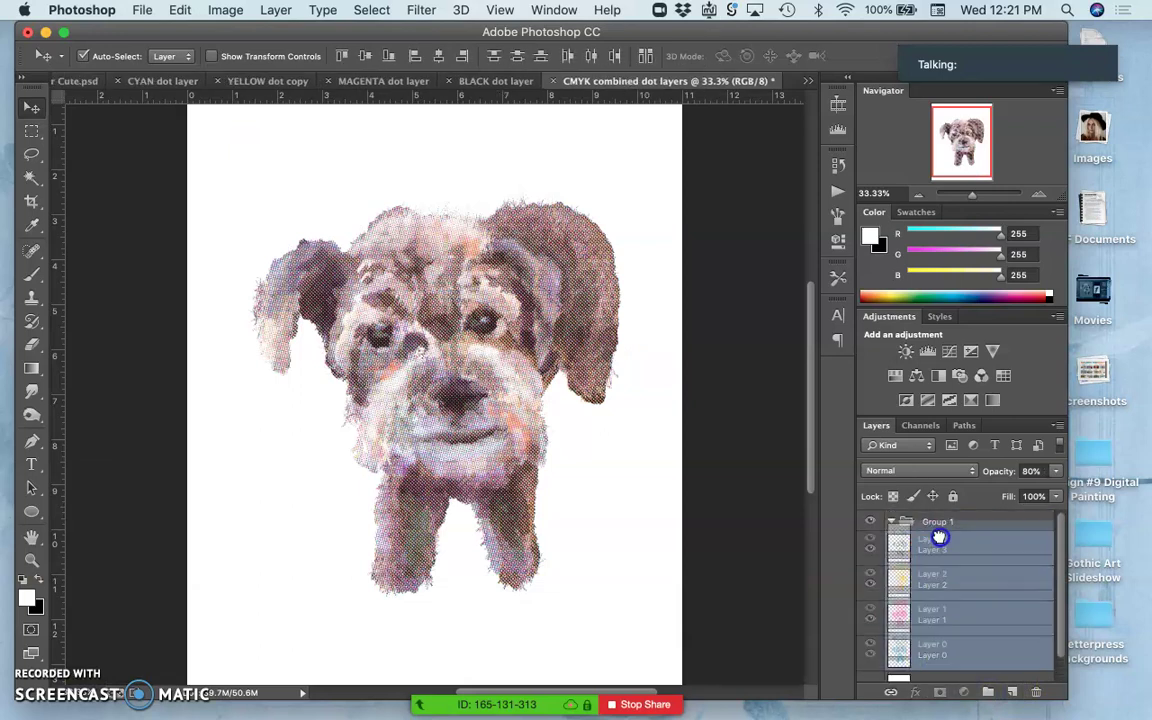
pyautogui.moveTo(586, 79); pyautogui.dragTo(474, 333)
# Close the BLACK, YELLOW, MAGENTA and CYAN dot documents without saving changes.
pyautogui.click(573, 81)
pyautogui.click(505, 273)
pyautogui.click(563, 81)
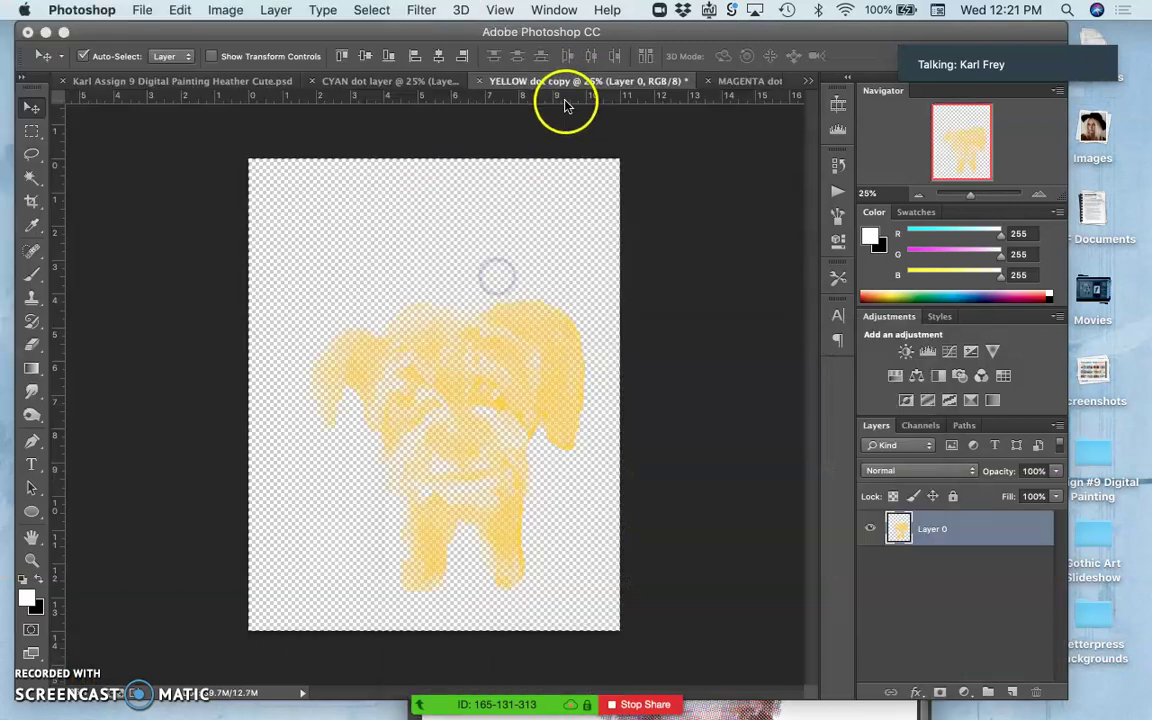
pyautogui.click(478, 81)
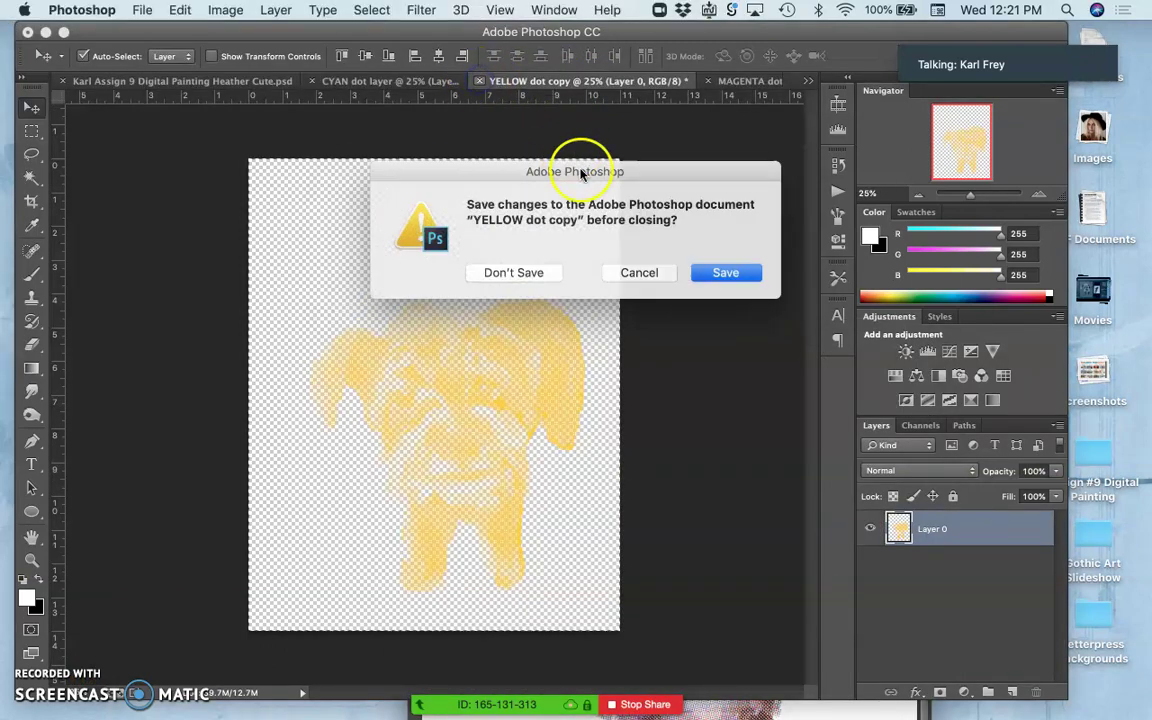
pyautogui.click(518, 269)
pyautogui.click(556, 81)
pyautogui.click(532, 275)
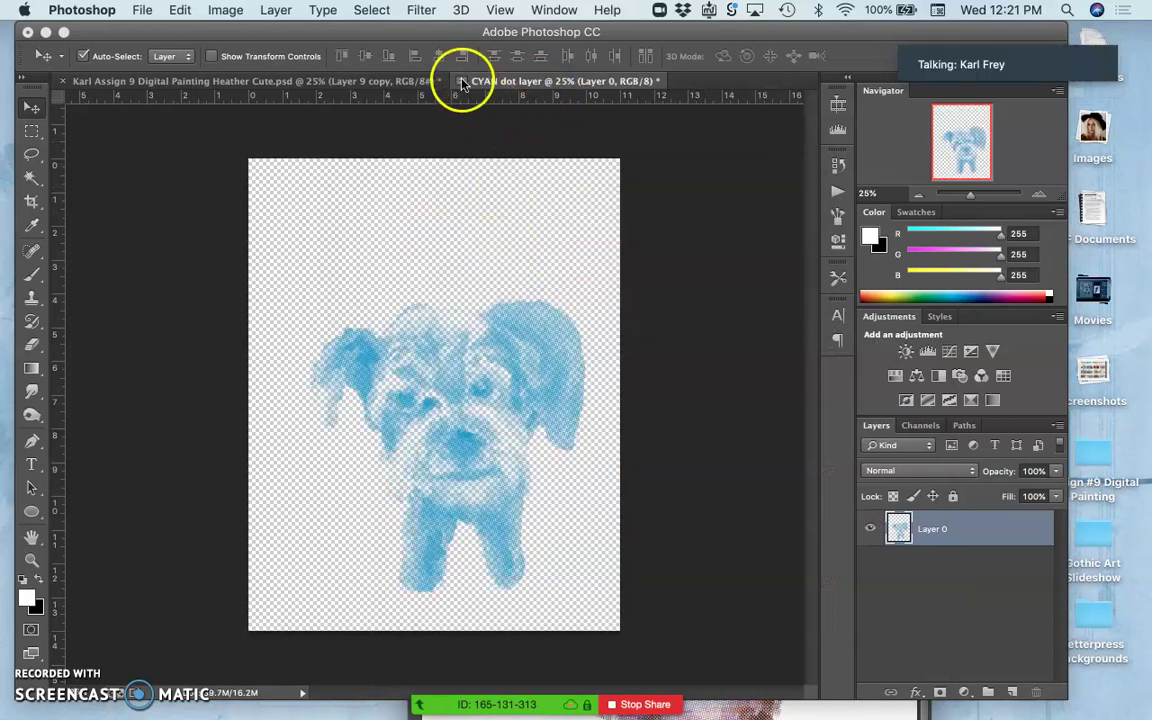
pyautogui.click(462, 81)
pyautogui.click(516, 273)
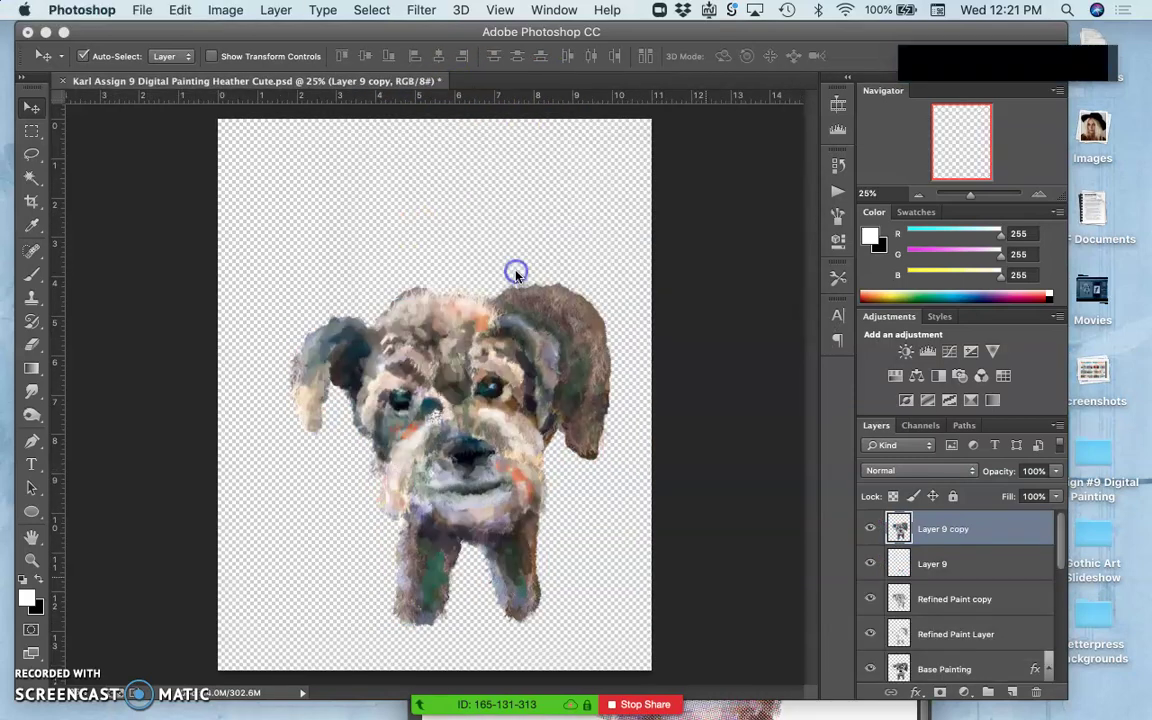
# Copy Group 1 into the painting, scale it to about 116% and align it over the painted dog.
pyautogui.click(825, 708)
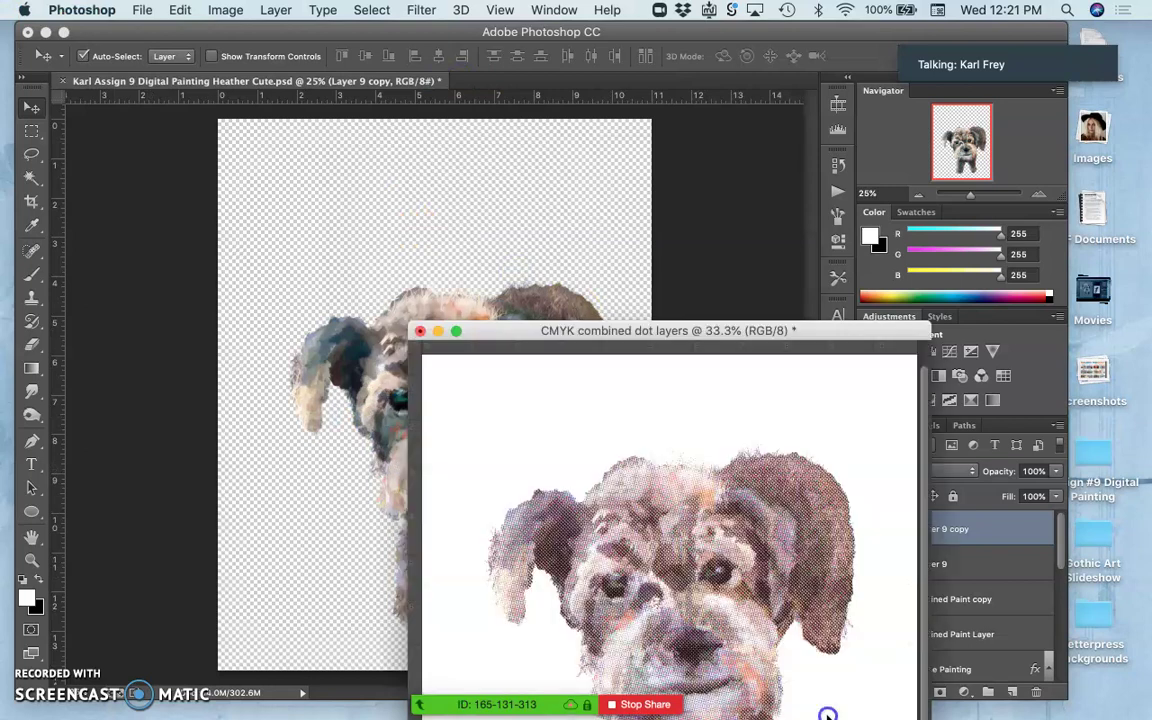
pyautogui.click(947, 525)
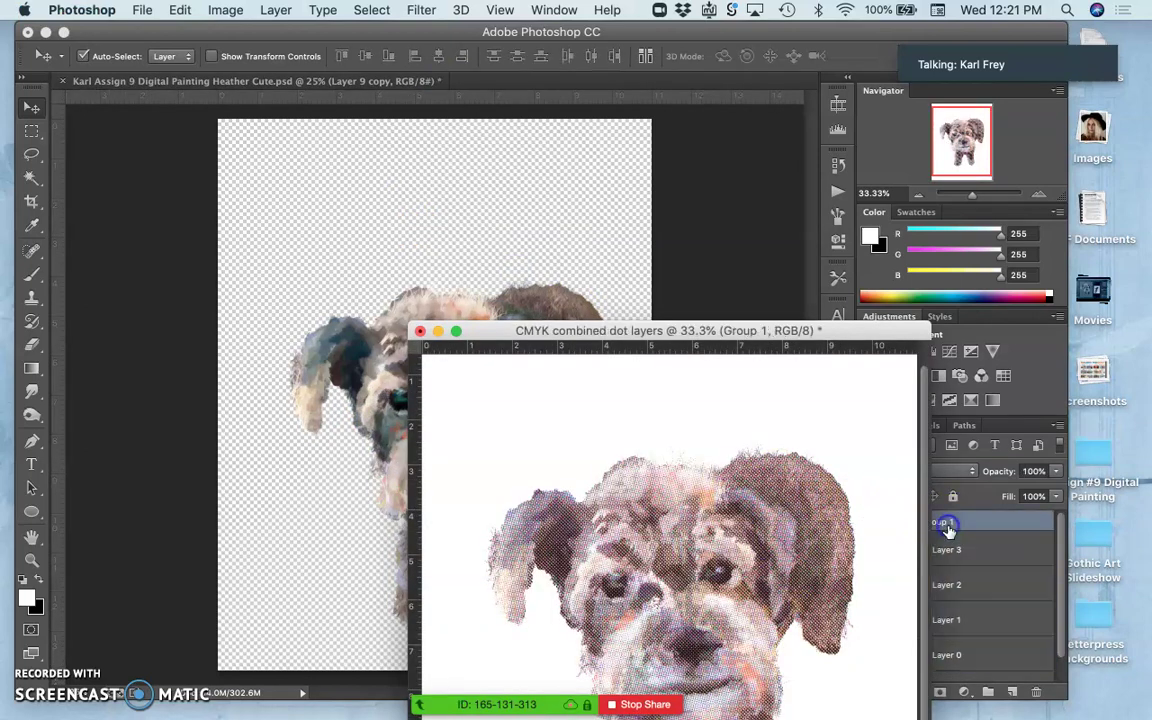
pyautogui.moveTo(947, 525); pyautogui.dragTo(375, 417)
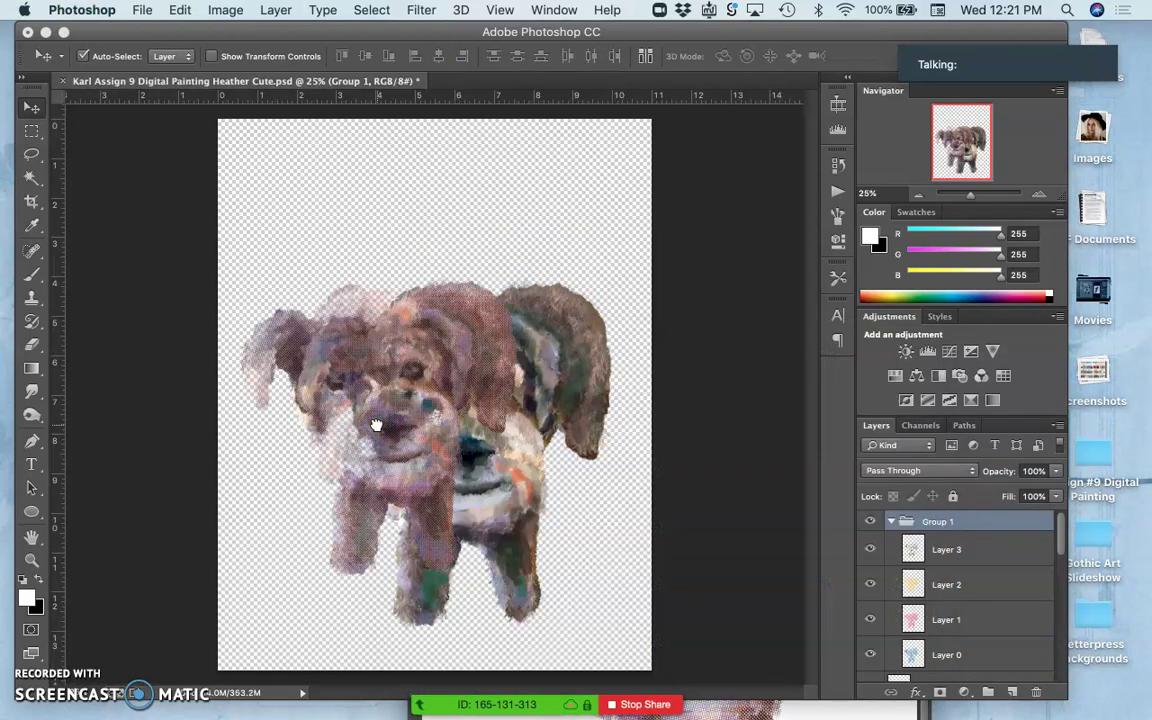
pyautogui.press('super+t')
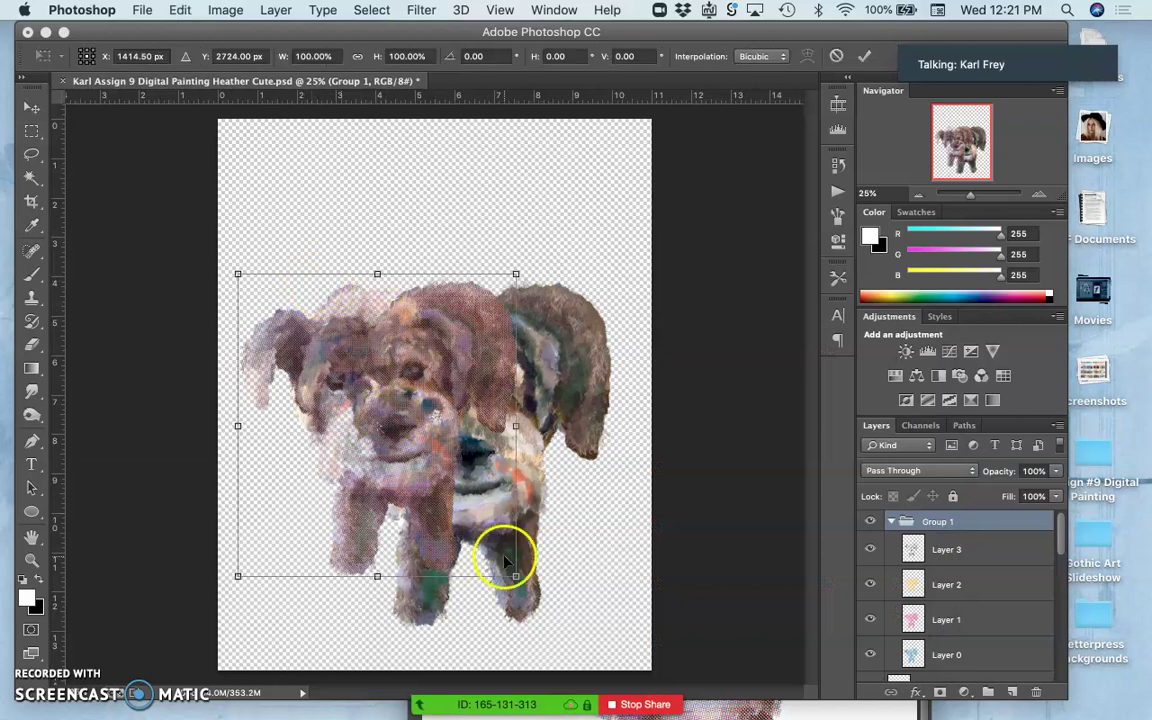
pyautogui.moveTo(515, 576); pyautogui.dragTo(568, 627)
pyautogui.moveTo(466, 501); pyautogui.dragTo(508, 492)
pyautogui.moveTo(281, 270); pyautogui.dragTo(289, 277)
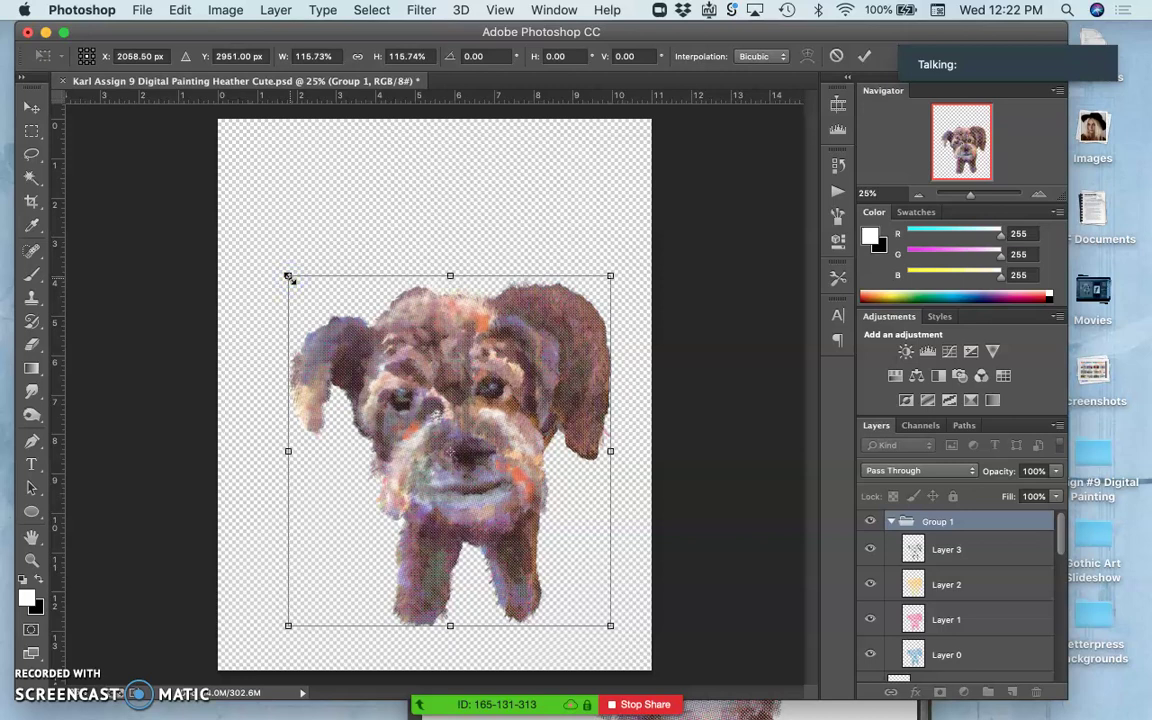
pyautogui.doubleClick(481, 386)
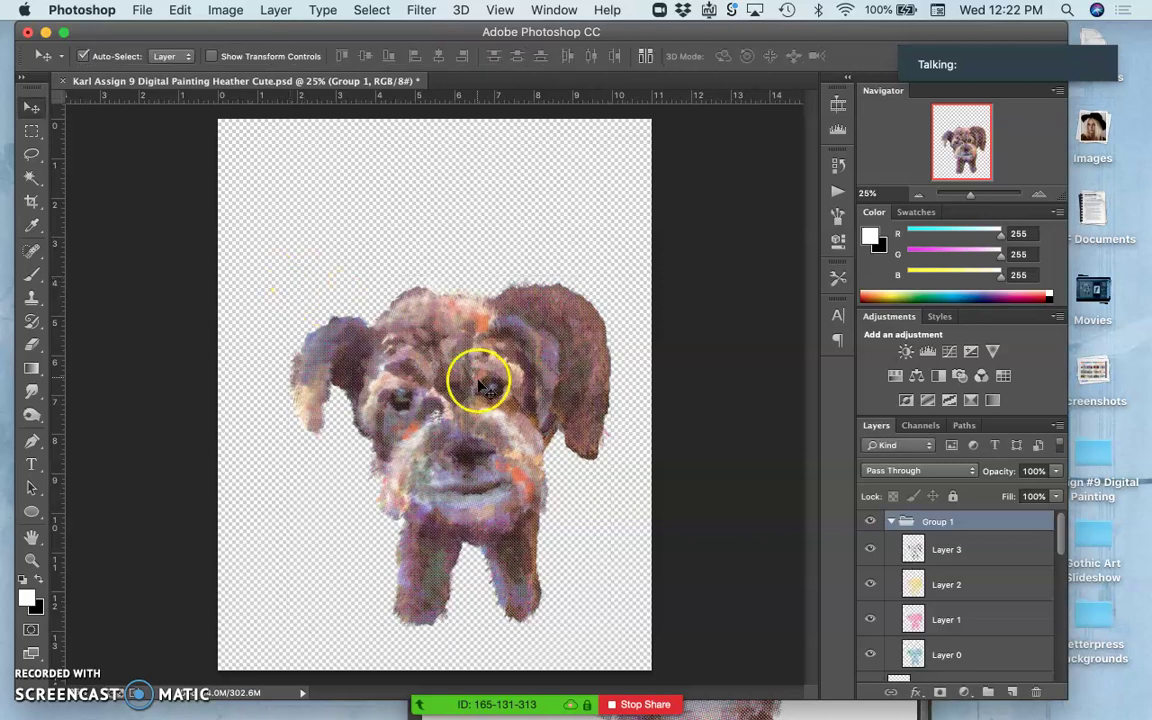
# Set Group 1's blend mode to Overlay and zoom in to check the dot texture on the dog.
pyautogui.click(891, 523)
pyautogui.click(870, 522)
pyautogui.click(870, 522)
pyautogui.click(871, 522)
pyautogui.click(871, 522)
pyautogui.click(965, 470)
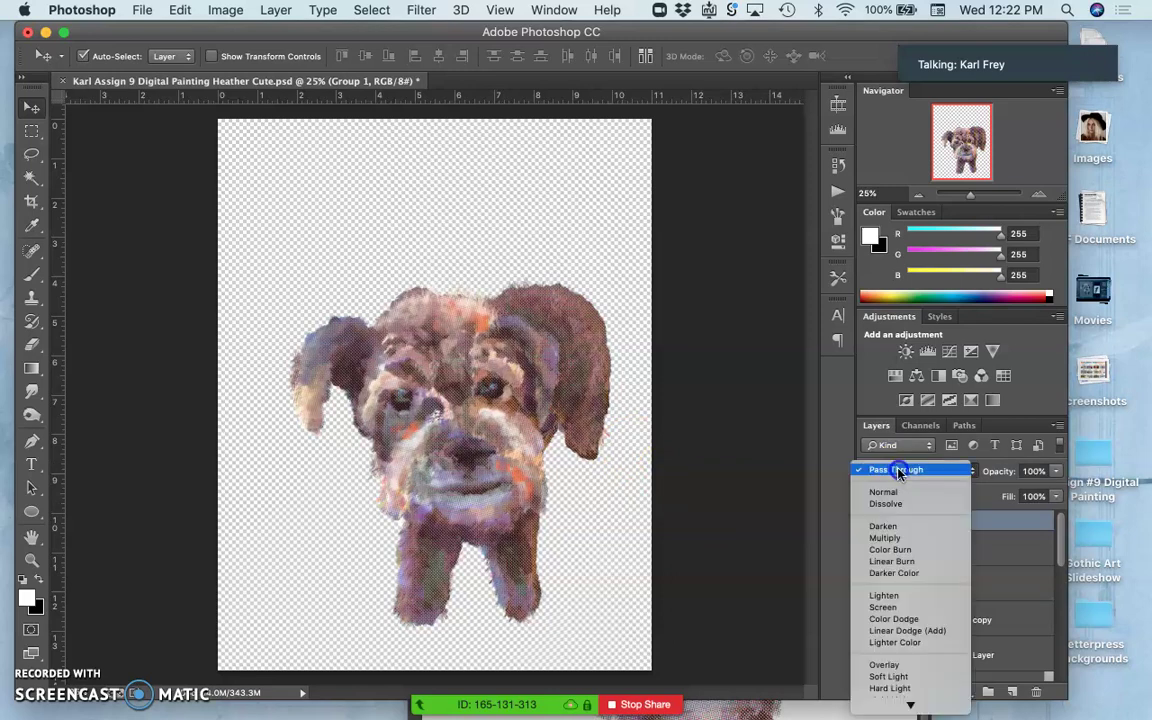
pyautogui.click(884, 664)
pyautogui.click(634, 514)
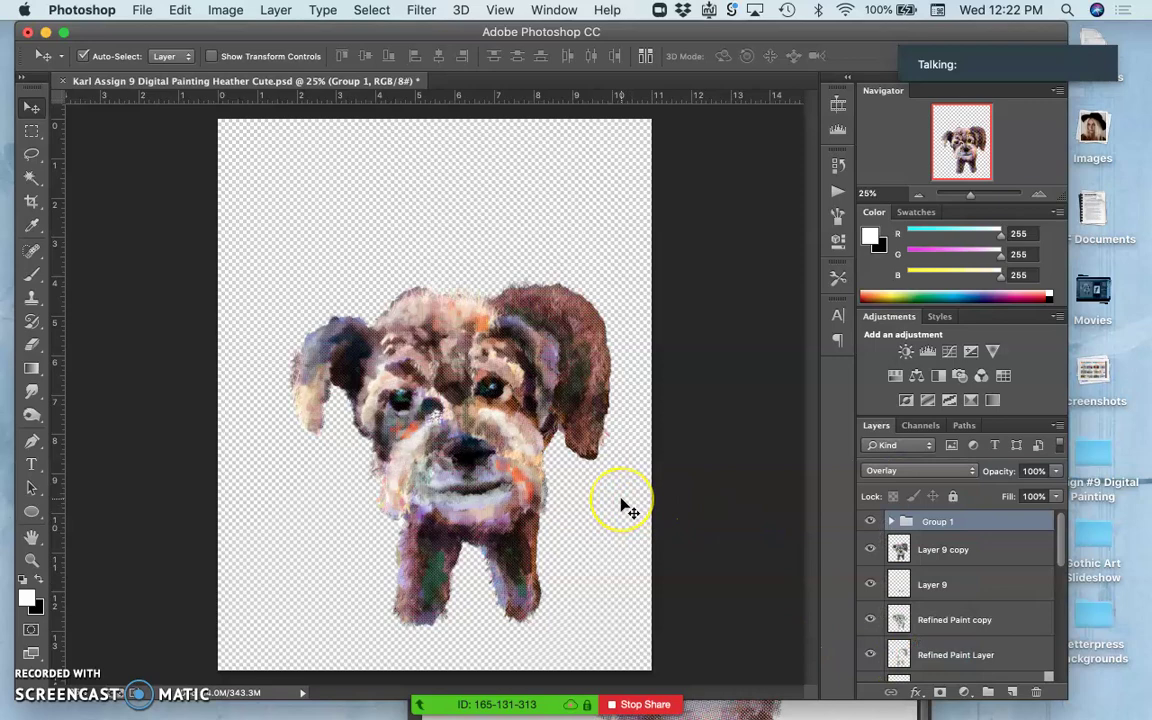
pyautogui.press('super+equal')
pyautogui.press('super+equal')
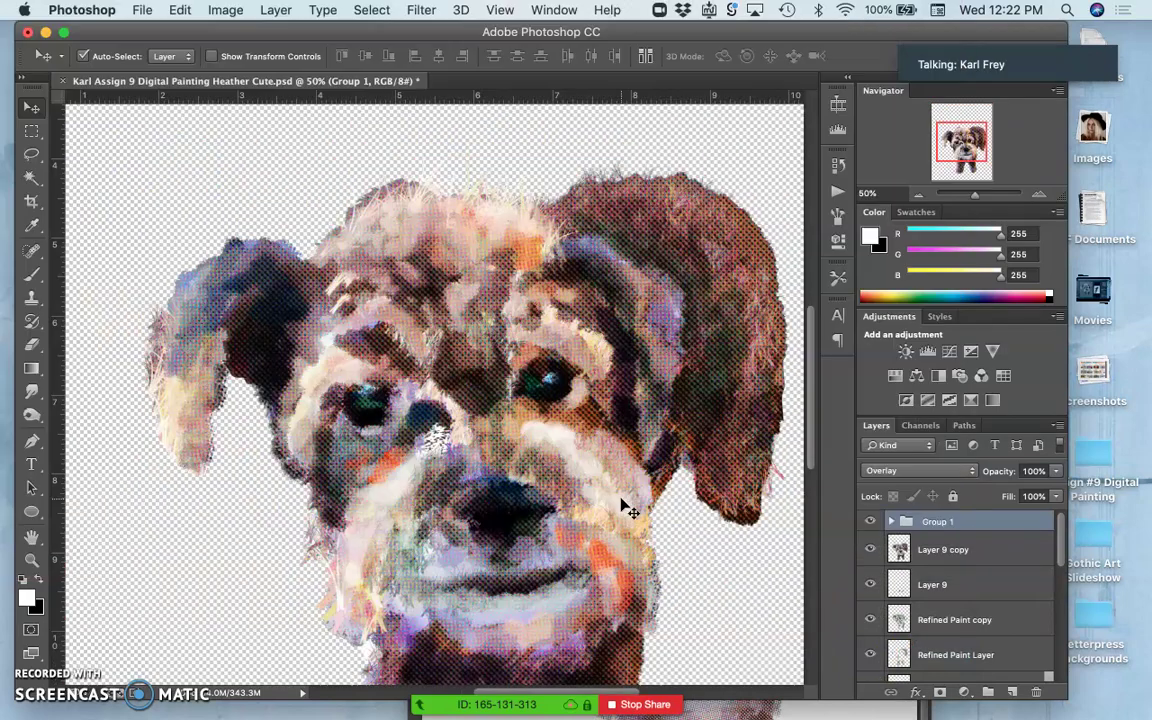
pyautogui.press('super+equal')
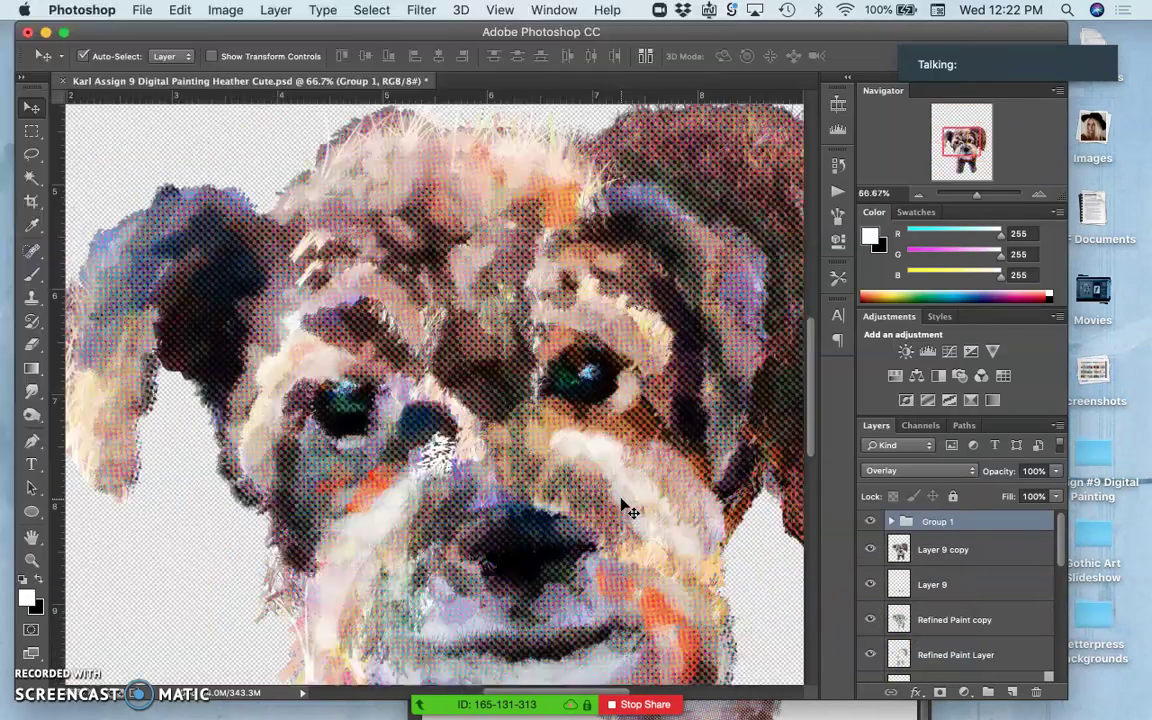
pyautogui.scroll(-10, 622, 507)
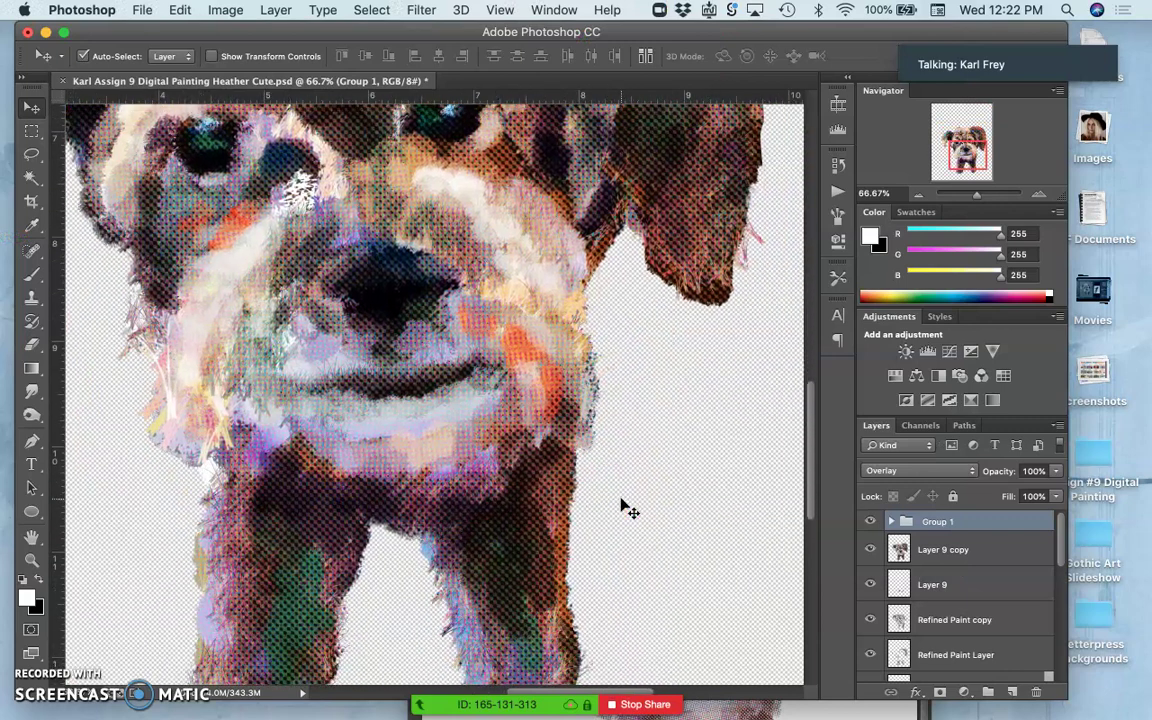
pyautogui.press('super+minus')
pyautogui.press('super+minus')
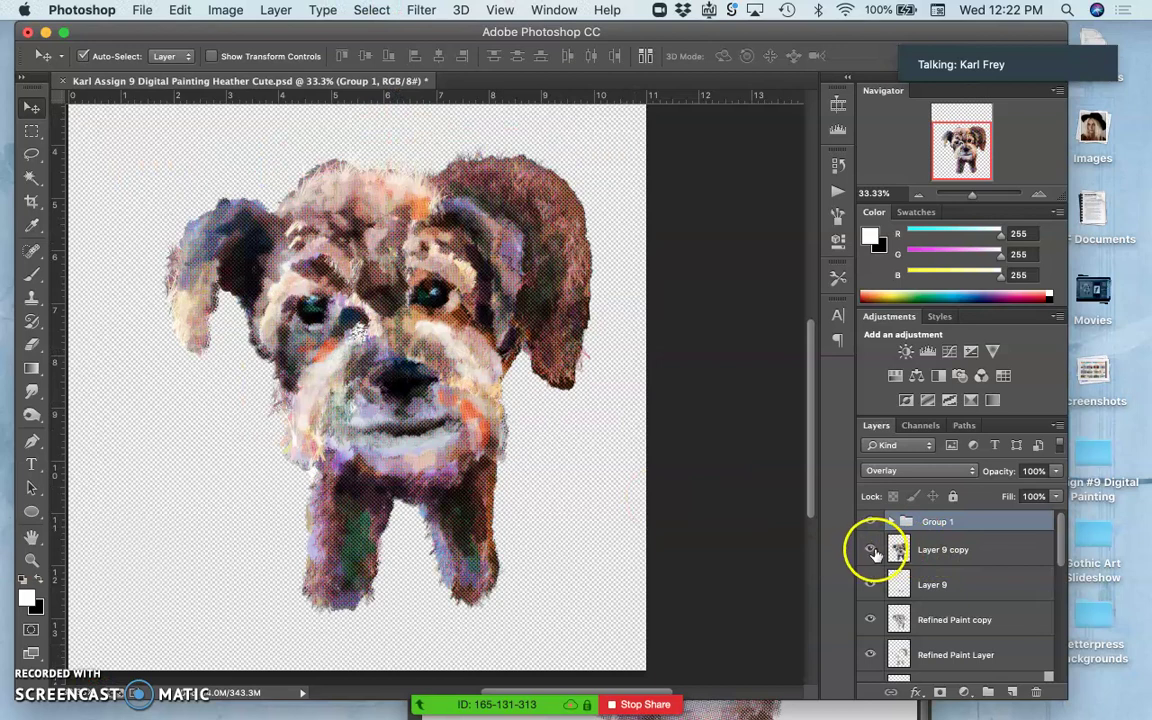
# Lower Layer 1's opacity to 34% and Layer 2's opacity to 45%.
pyautogui.click(889, 522)
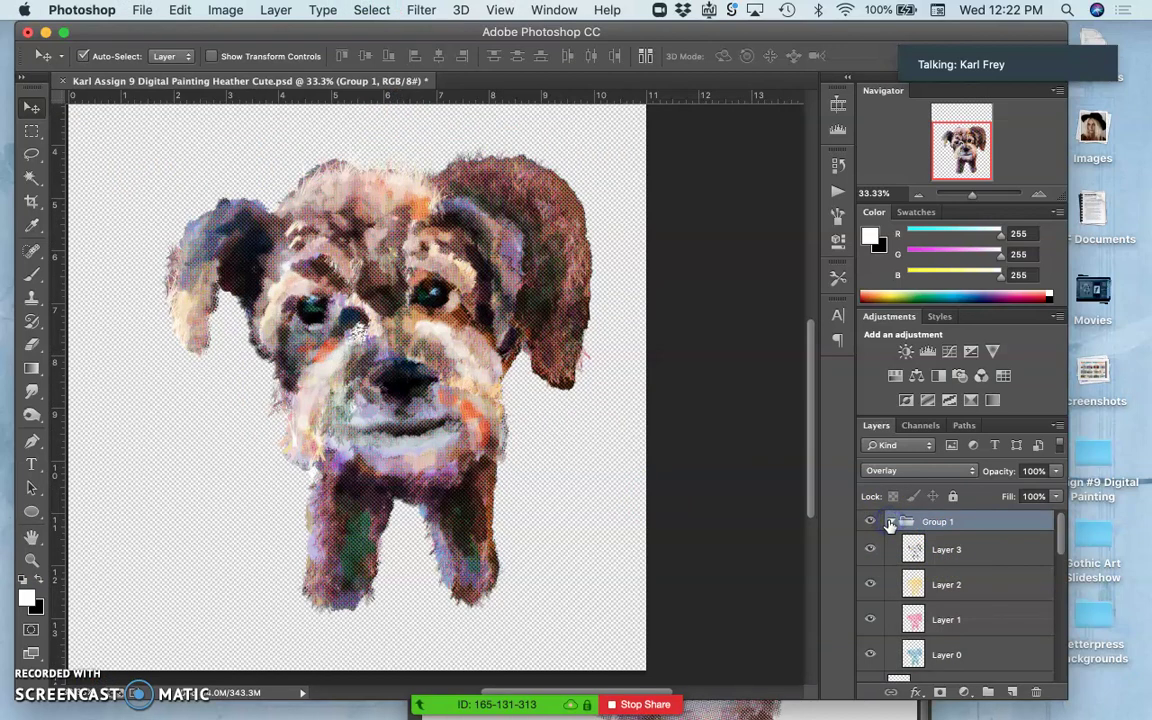
pyautogui.click(871, 624)
pyautogui.click(940, 618)
pyautogui.click(1052, 471)
pyautogui.moveTo(1028, 488); pyautogui.dragTo(1006, 494)
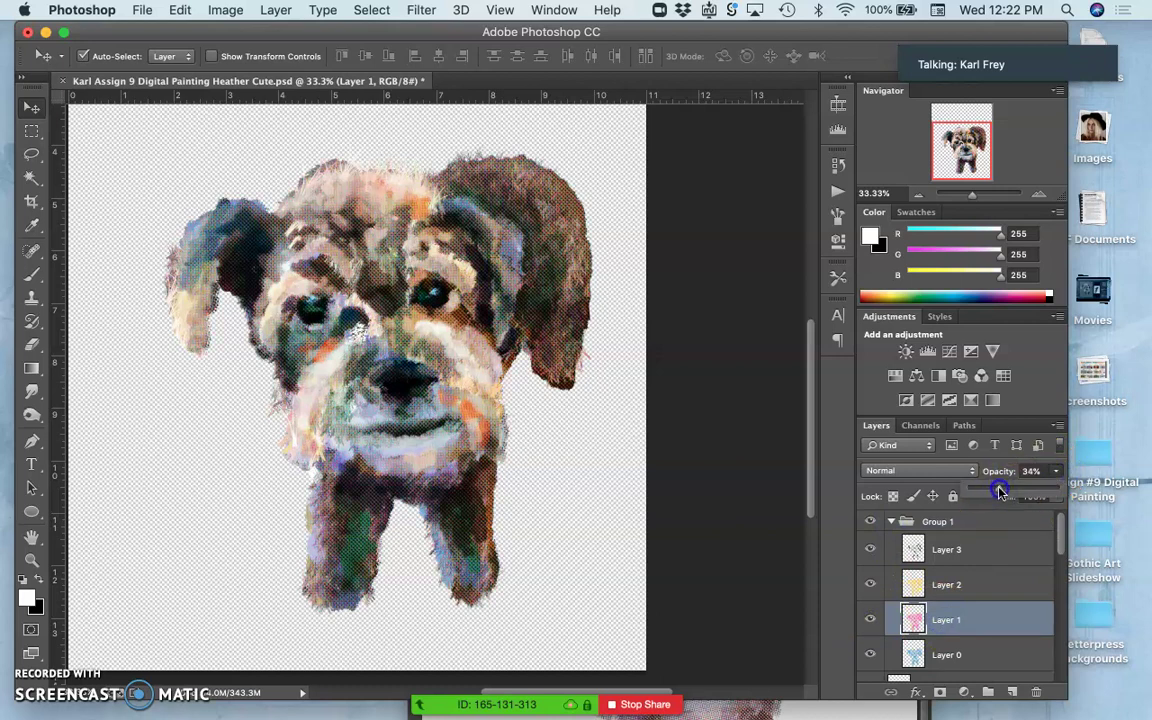
pyautogui.click(946, 584)
pyautogui.click(1055, 471)
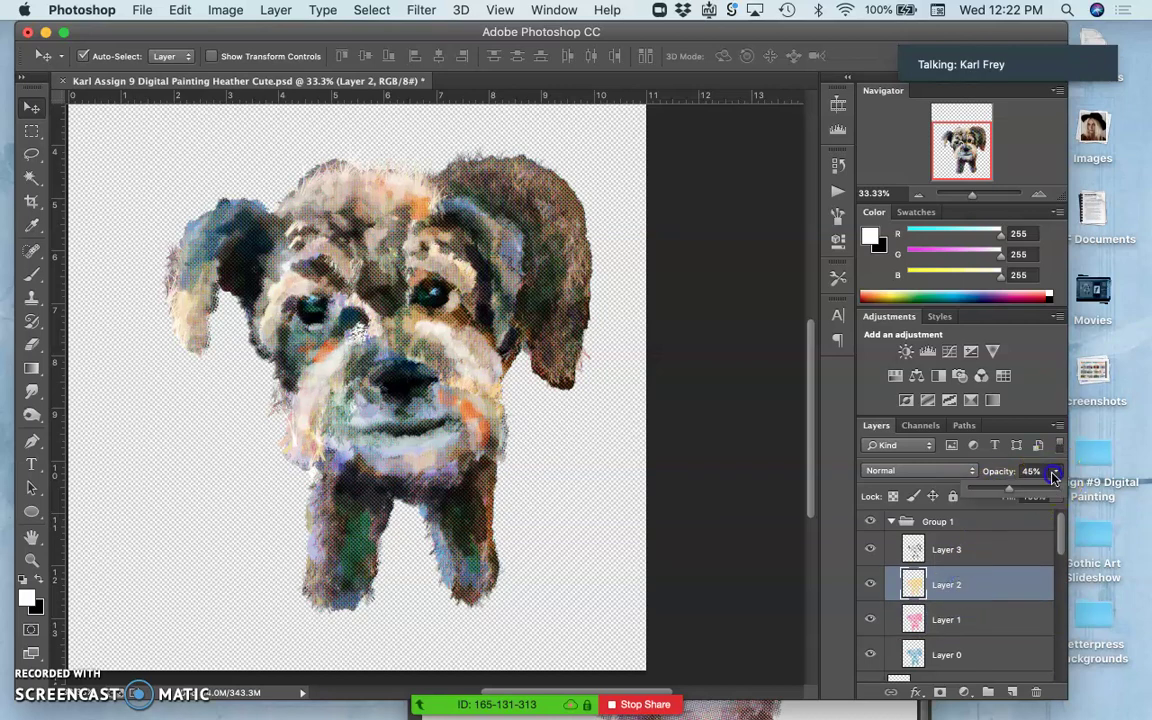
pyautogui.moveTo(1003, 489); pyautogui.dragTo(993, 491)
# Set Layer 3's opacity to 67% and zoom in on the dog's face to check.
pyautogui.click(955, 595)
pyautogui.click(946, 650)
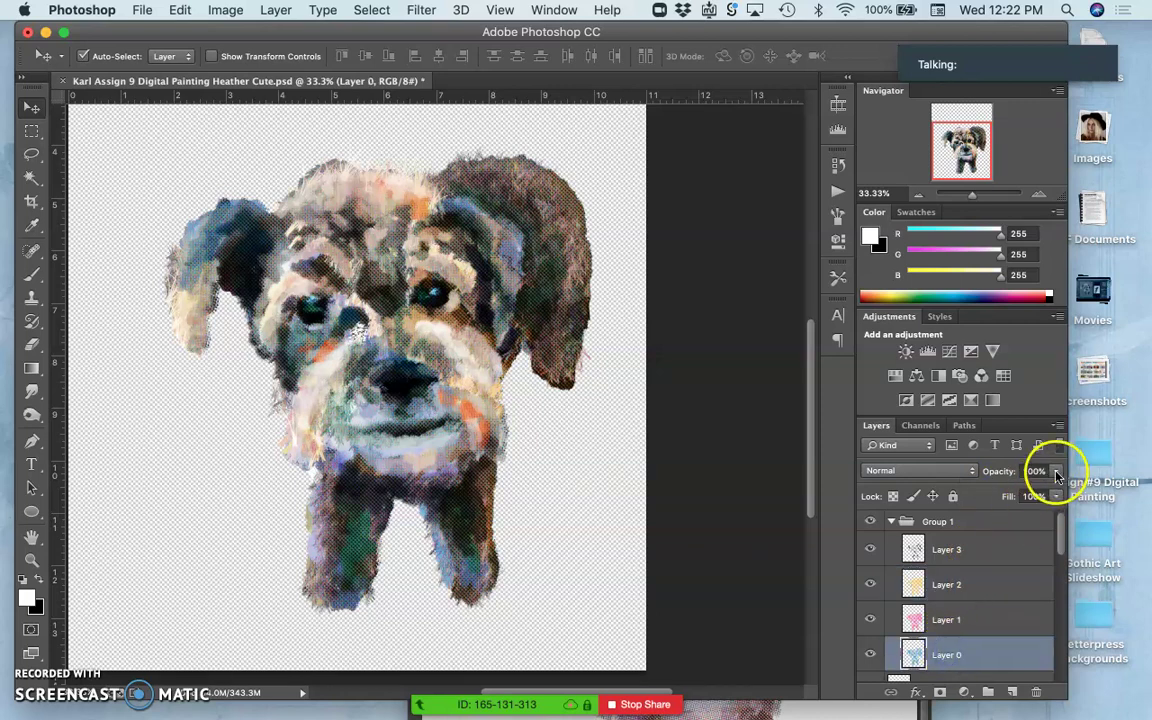
pyautogui.click(940, 620)
pyautogui.click(874, 550)
pyautogui.click(965, 548)
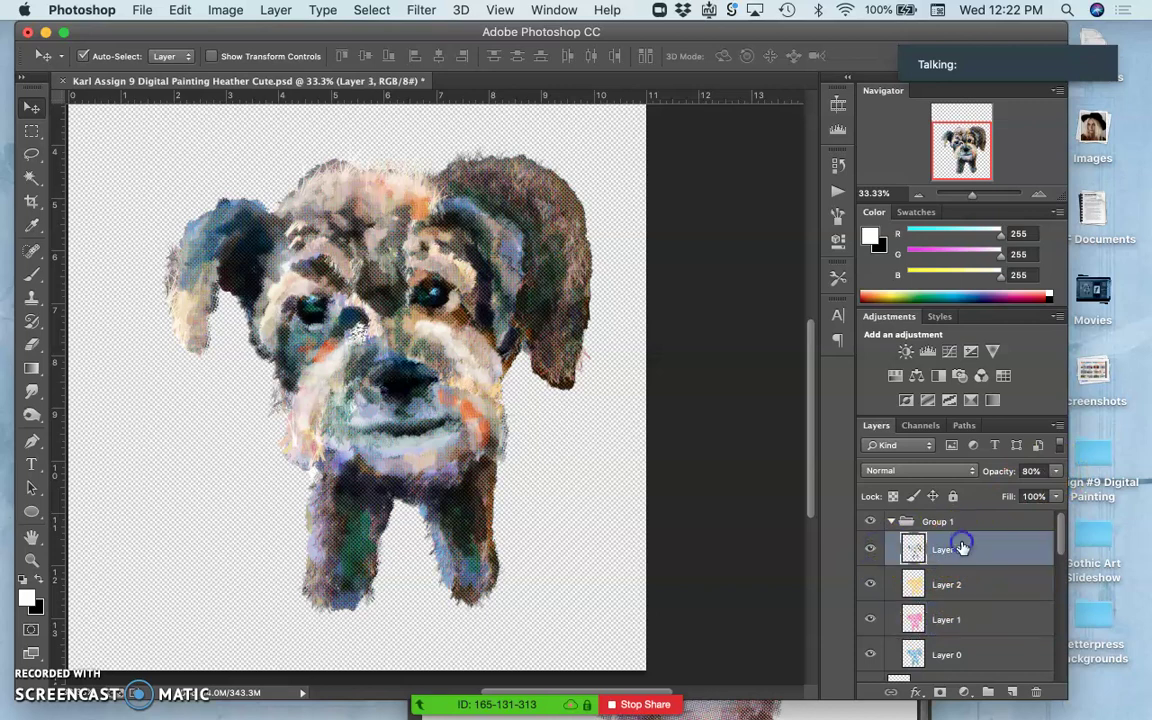
pyautogui.click(1053, 472)
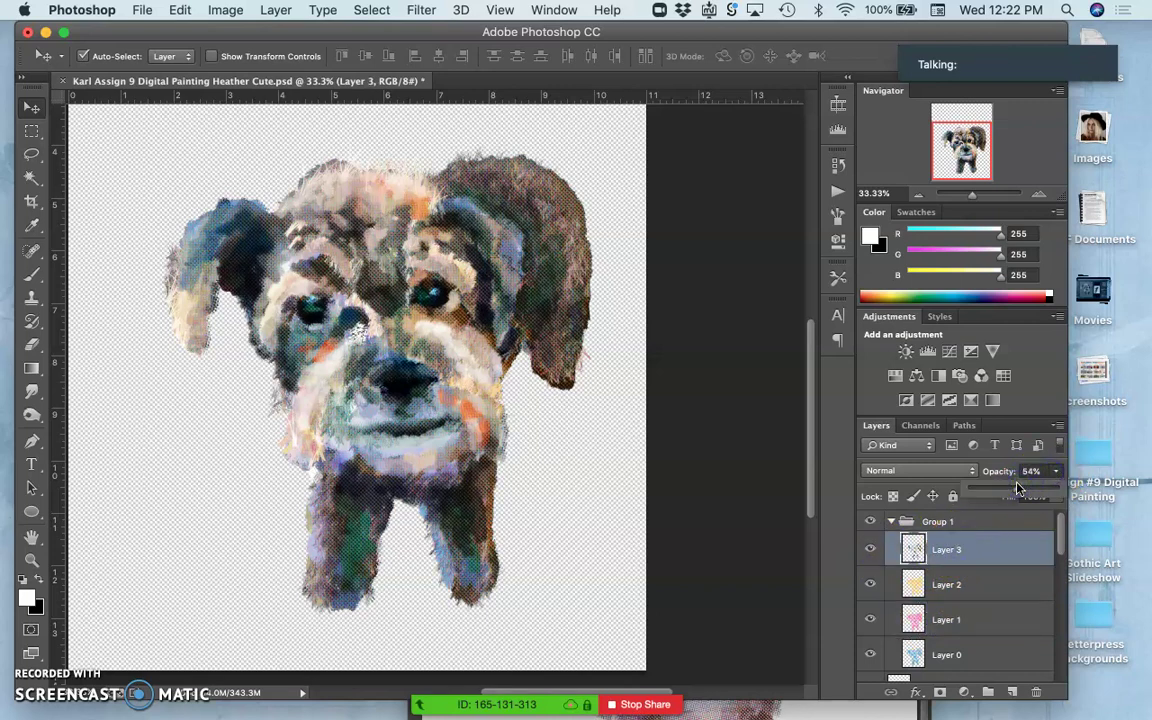
pyautogui.moveTo(1017, 487); pyautogui.dragTo(1020, 487)
pyautogui.click(674, 458)
pyautogui.press('super+equal')
pyautogui.click(514, 450)
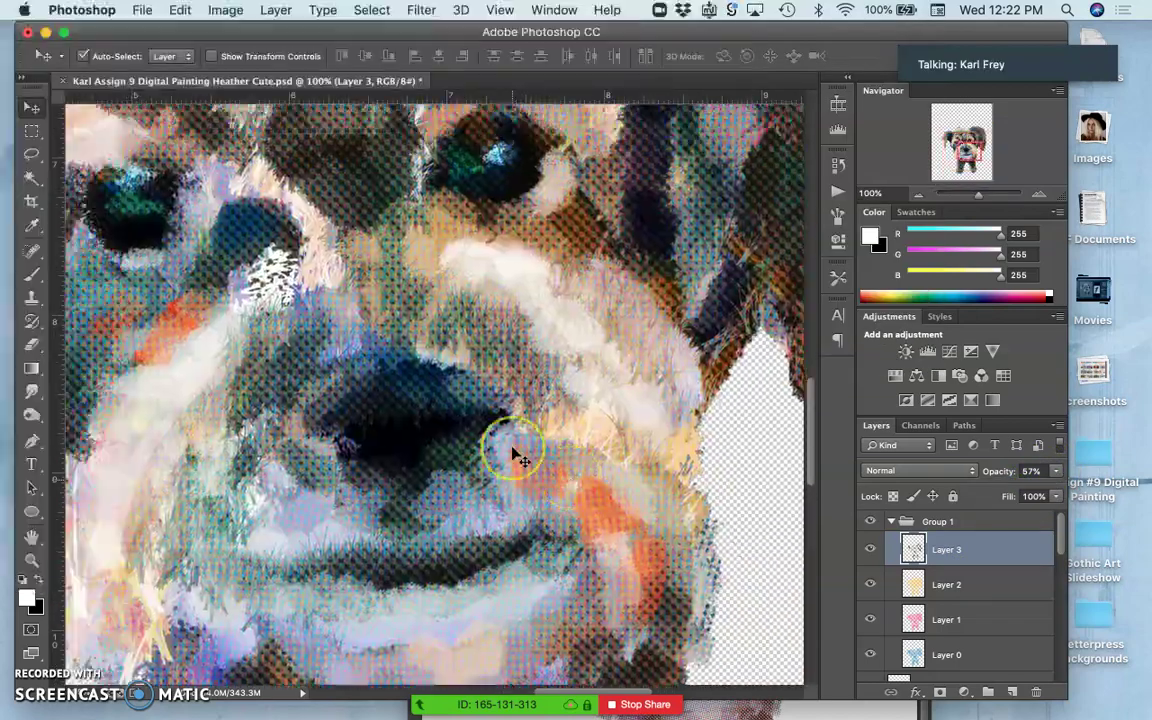
pyautogui.scroll(5, 514, 455)
pyautogui.press('super+minus')
pyautogui.press('super+minus')
pyautogui.press('super+minus')
pyautogui.press('super+minus')
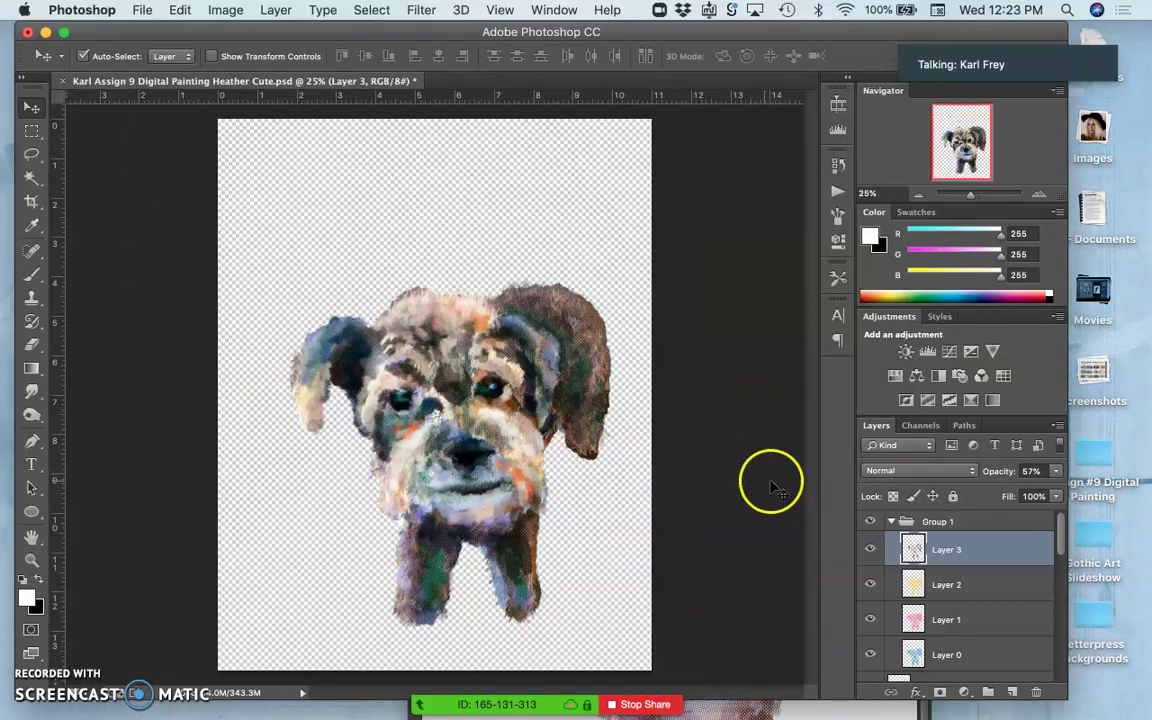
# Toggle Group 1's visibility to compare the dot effect, then collapse the group.
pyautogui.click(869, 524)
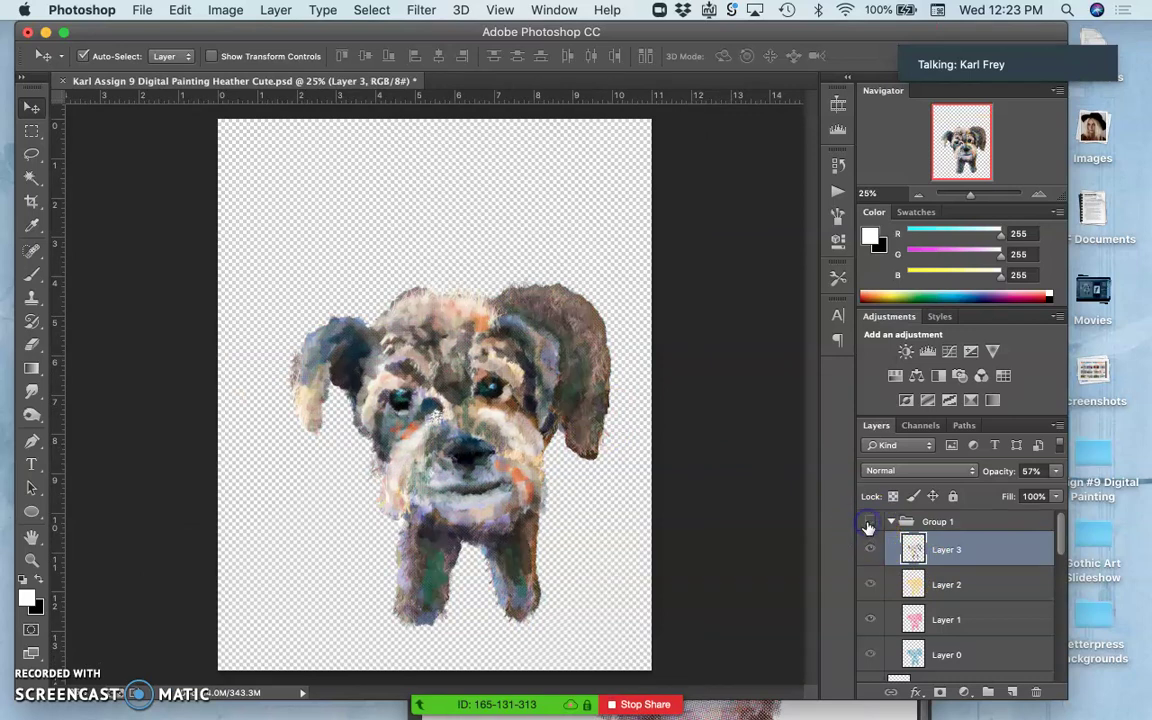
pyautogui.click(869, 524)
pyautogui.click(869, 524)
pyautogui.click(869, 524)
pyautogui.click(869, 524)
pyautogui.click(896, 528)
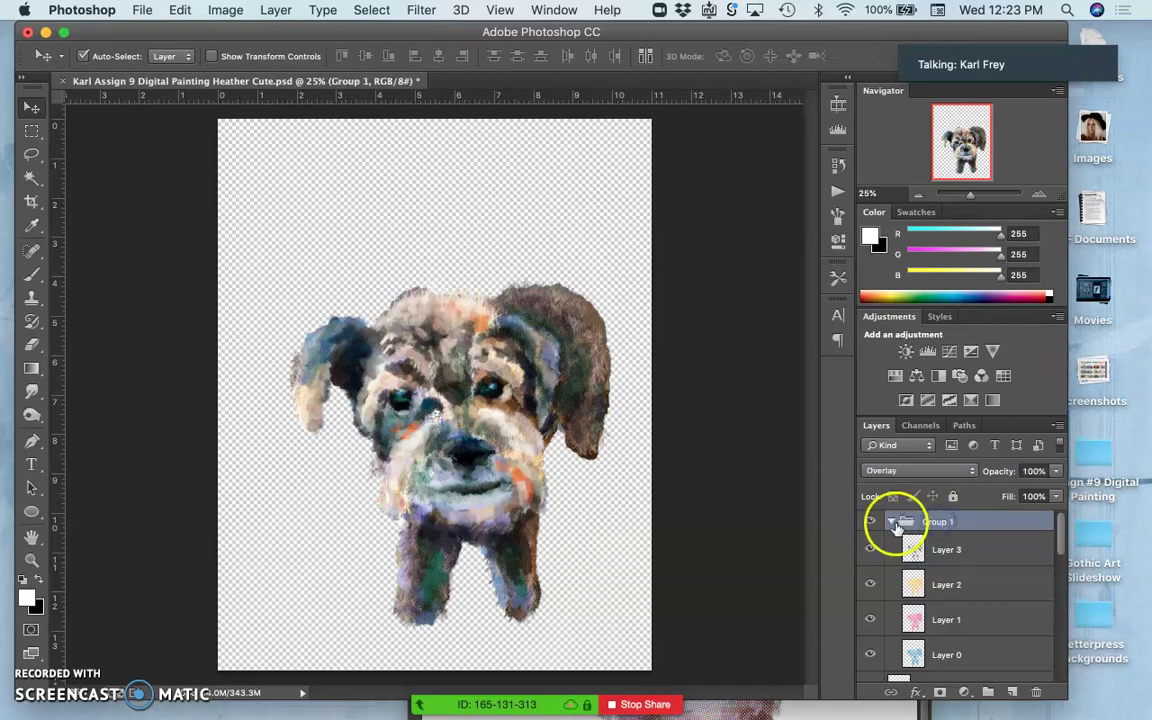
pyautogui.click(891, 524)
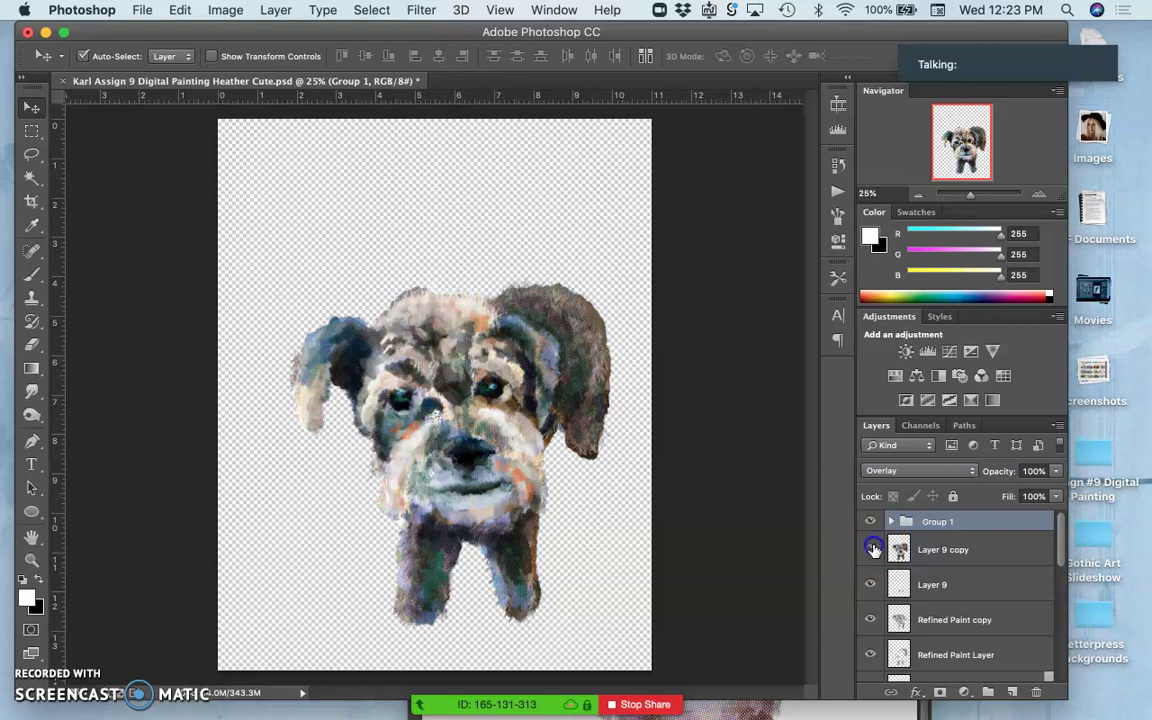
# Show Layer 10 copy's grey speckled texture and the Background layer behind the dog.
pyautogui.scroll(-10, 921, 585)
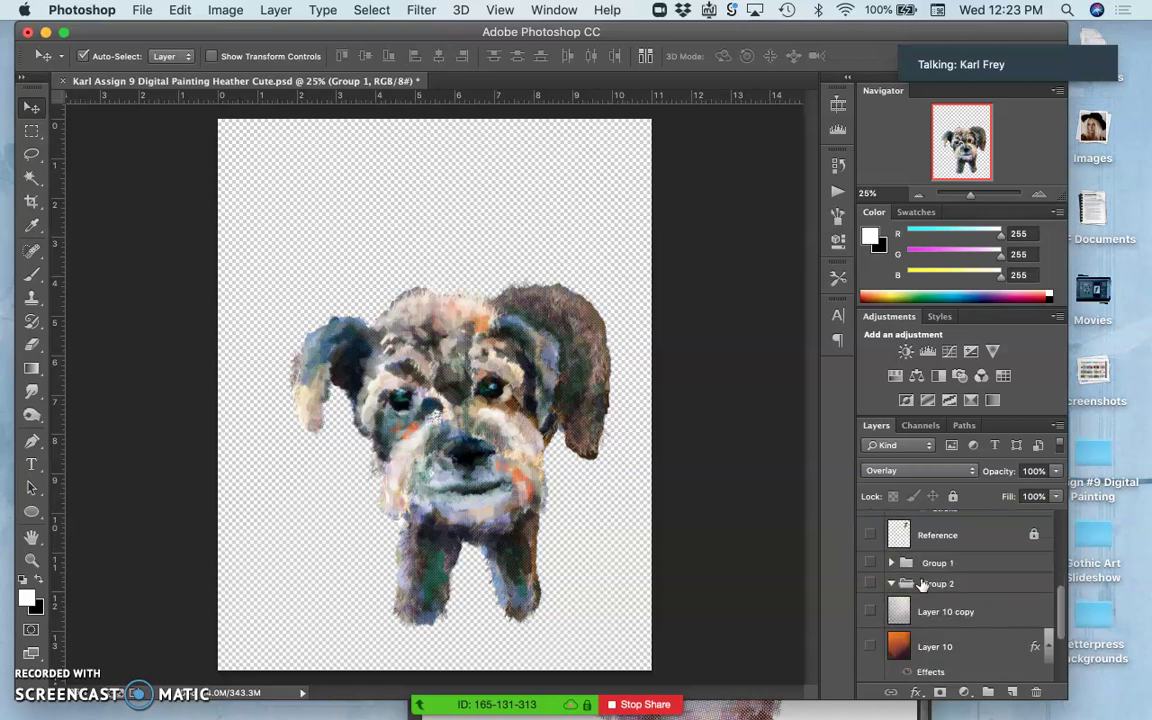
pyautogui.click(869, 611)
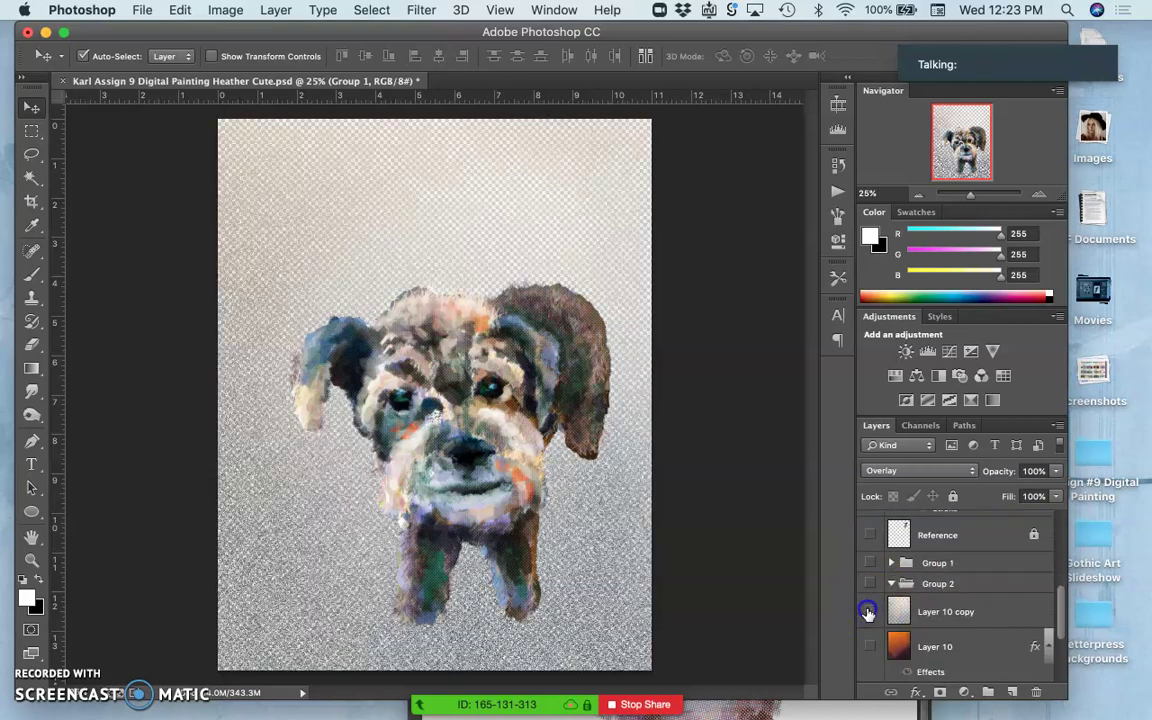
pyautogui.click(869, 611)
pyautogui.click(869, 611)
pyautogui.scroll(-5, 990, 597)
pyautogui.click(869, 664)
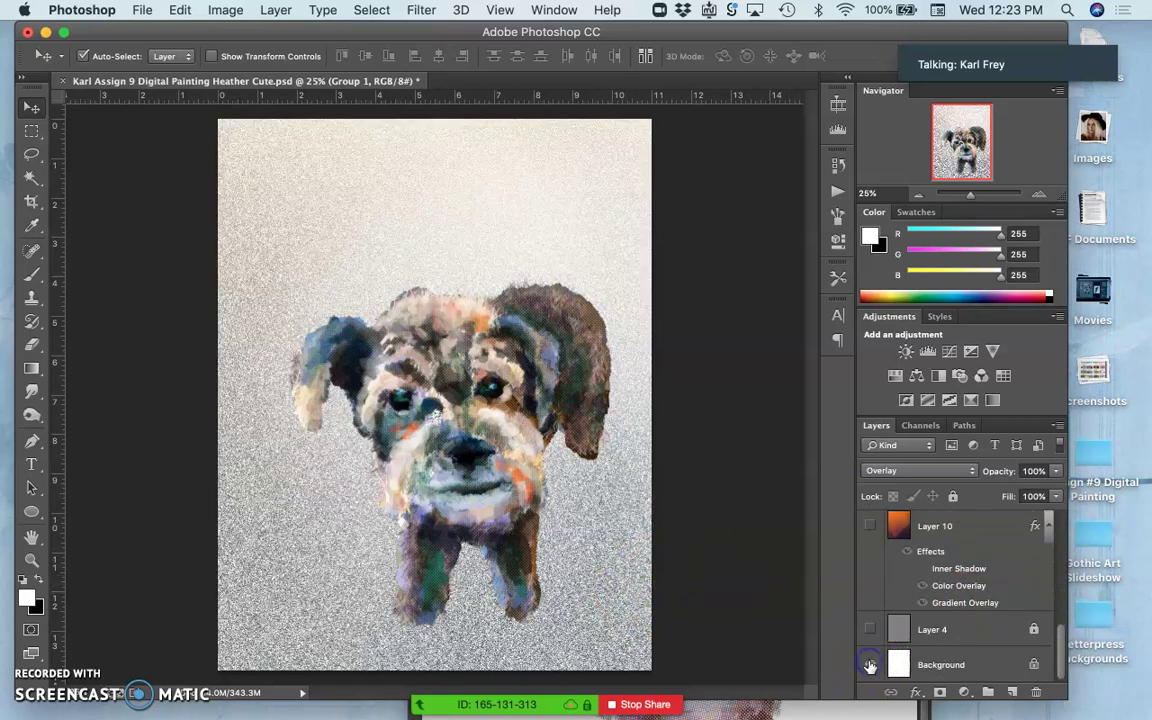
pyautogui.click(870, 526)
pyautogui.click(951, 538)
pyautogui.scroll(1, 955, 547)
pyautogui.moveTo(870, 547); pyautogui.dragTo(870, 581)
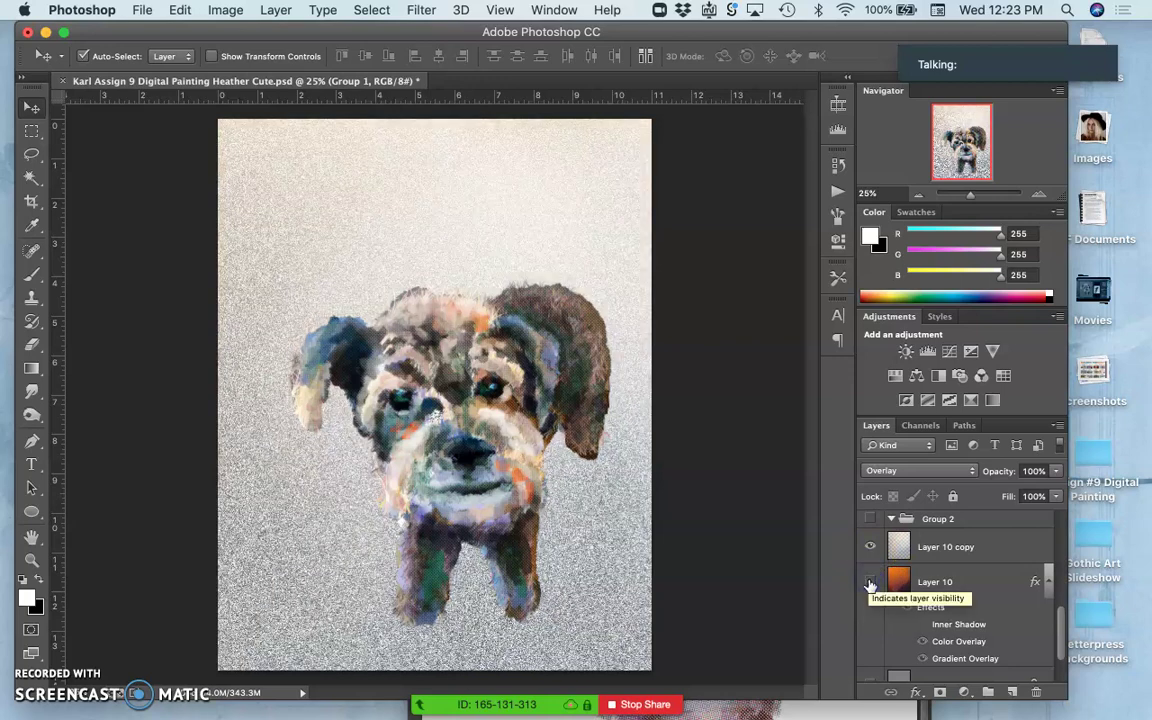
pyautogui.click(578, 498)
pyautogui.scroll(5, 567, 505)
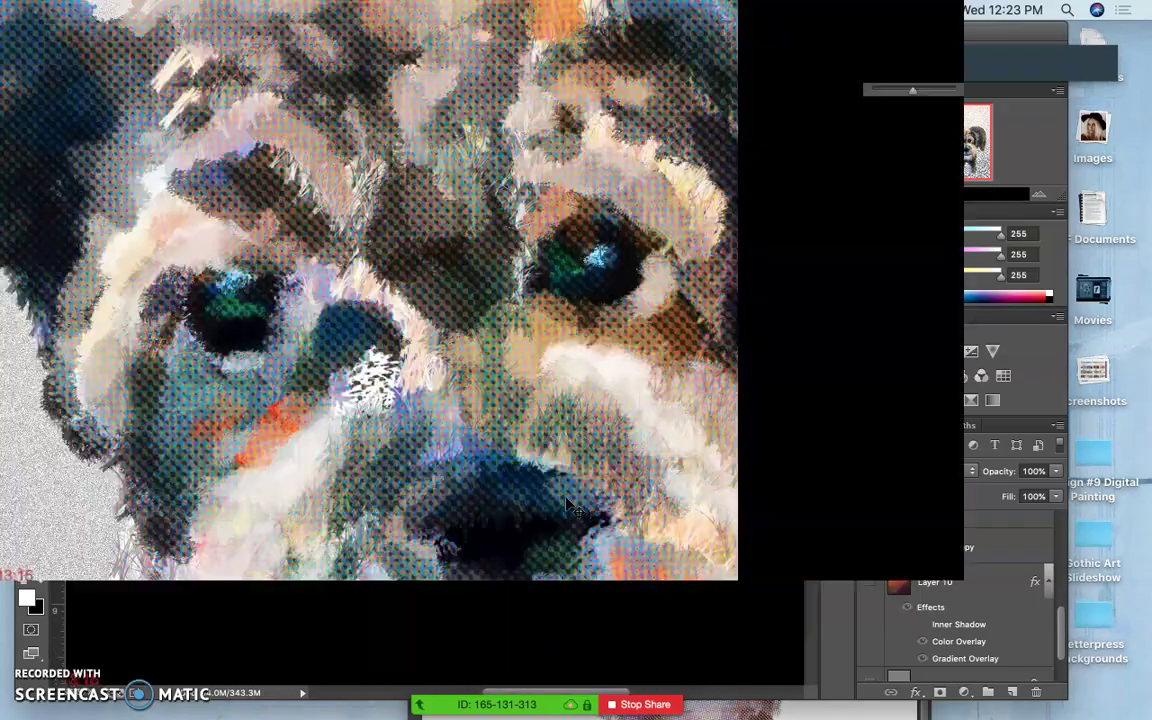
pyautogui.click(399, 458)
pyautogui.scroll(-8, 400, 462)
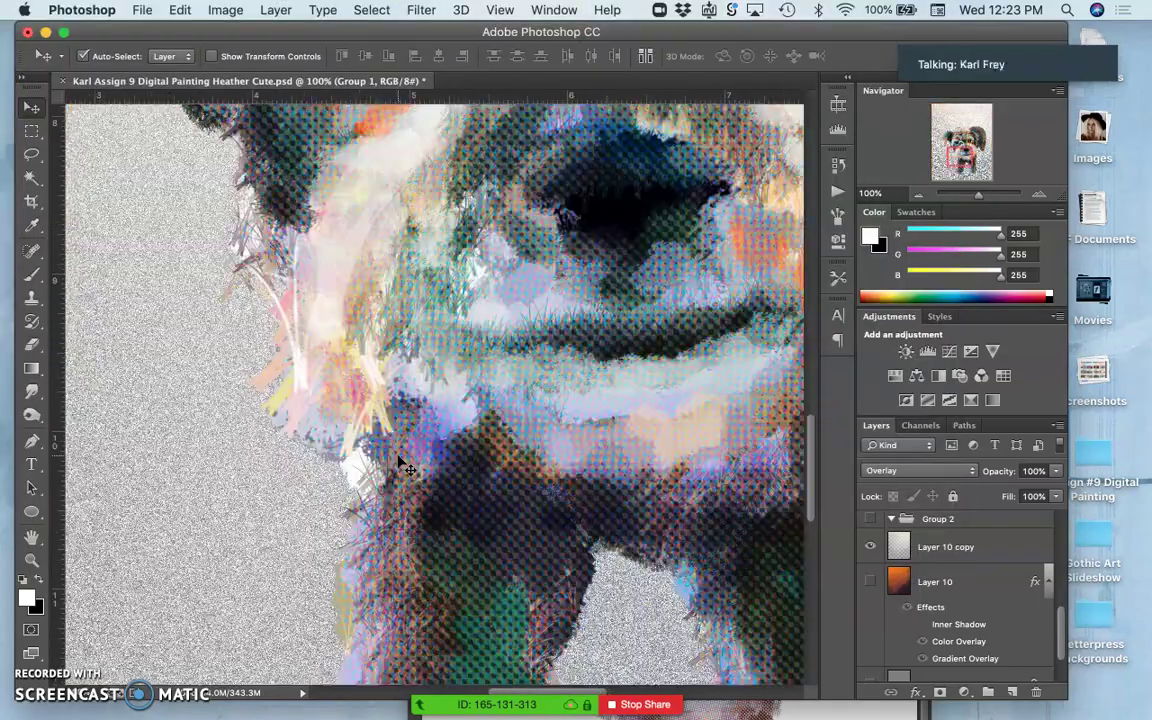
pyautogui.scroll(-2, 400, 462)
pyautogui.hscroll(2, 400, 462)
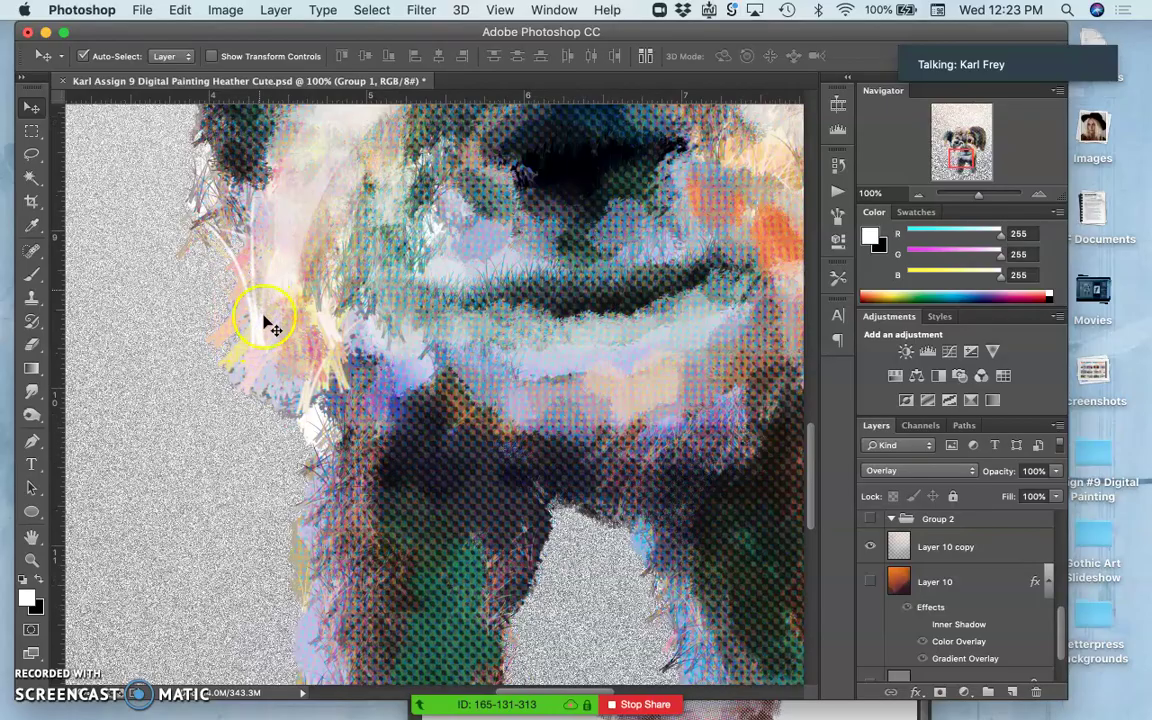
pyautogui.scroll(-10, 330, 420)
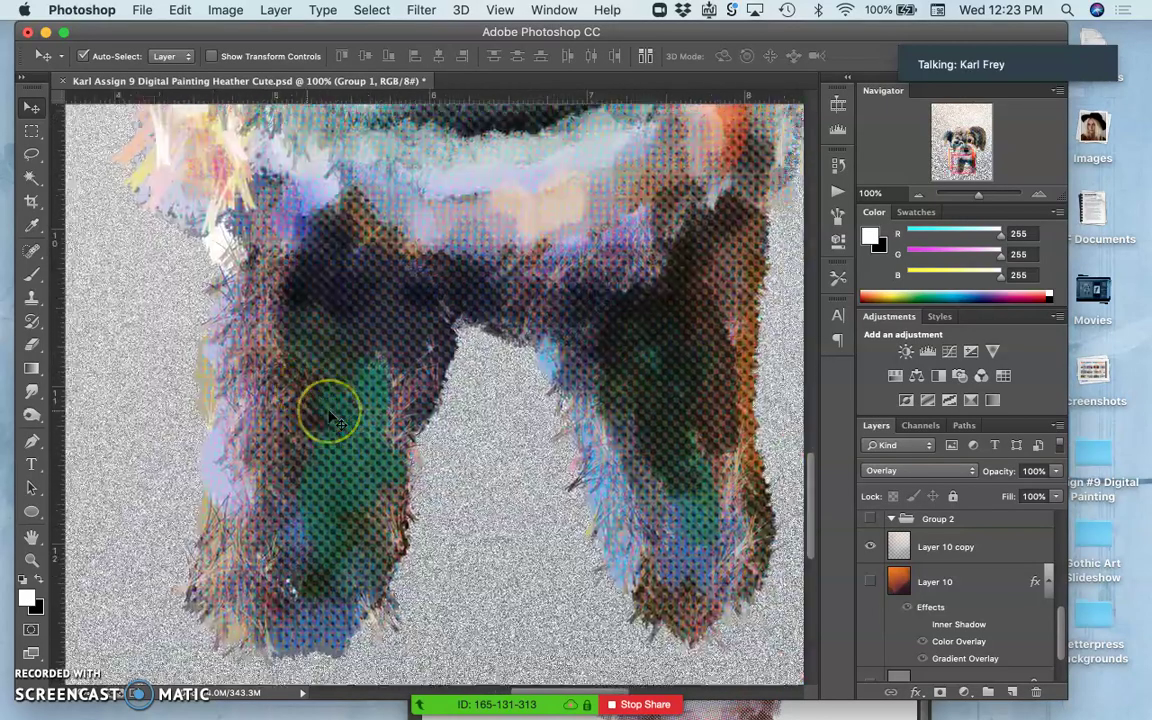
pyautogui.hscroll(8, 330, 420)
pyautogui.scroll(15, 330, 420)
pyautogui.scroll(5, 335, 420)
pyautogui.hscroll(2, 335, 420)
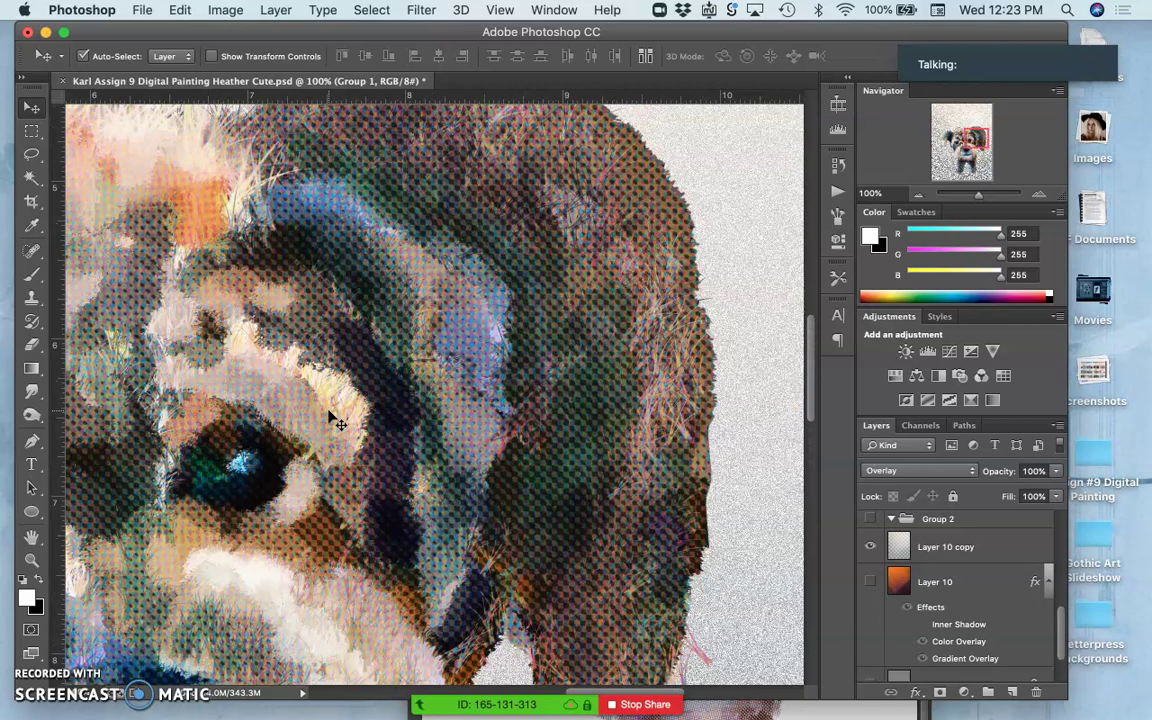
pyautogui.scroll(4, 250, 312)
pyautogui.hscroll(-5, 250, 312)
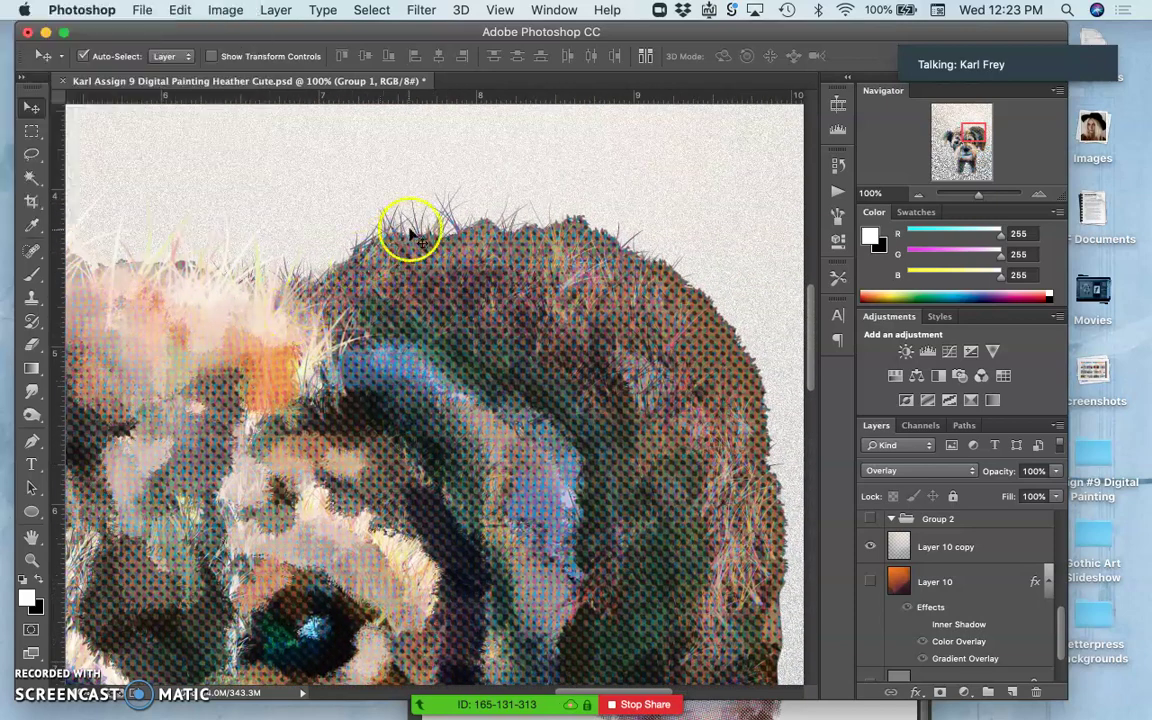
pyautogui.hscroll(-15, 373, 283)
pyautogui.scroll(-5, 373, 283)
pyautogui.scroll(-4, 373, 283)
pyautogui.hscroll(-2, 373, 283)
pyautogui.scroll(-3, 373, 283)
pyautogui.hscroll(3, 373, 283)
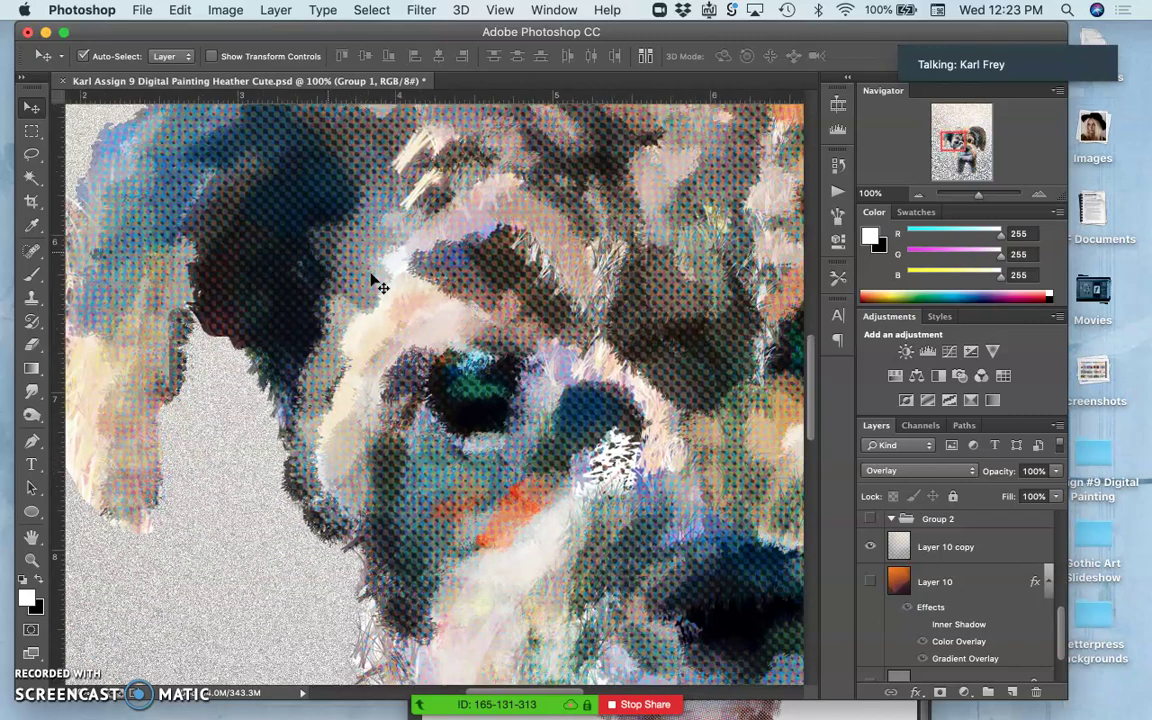
pyautogui.press('super+minus')
pyautogui.press('super+minus')
pyautogui.press('super+minus')
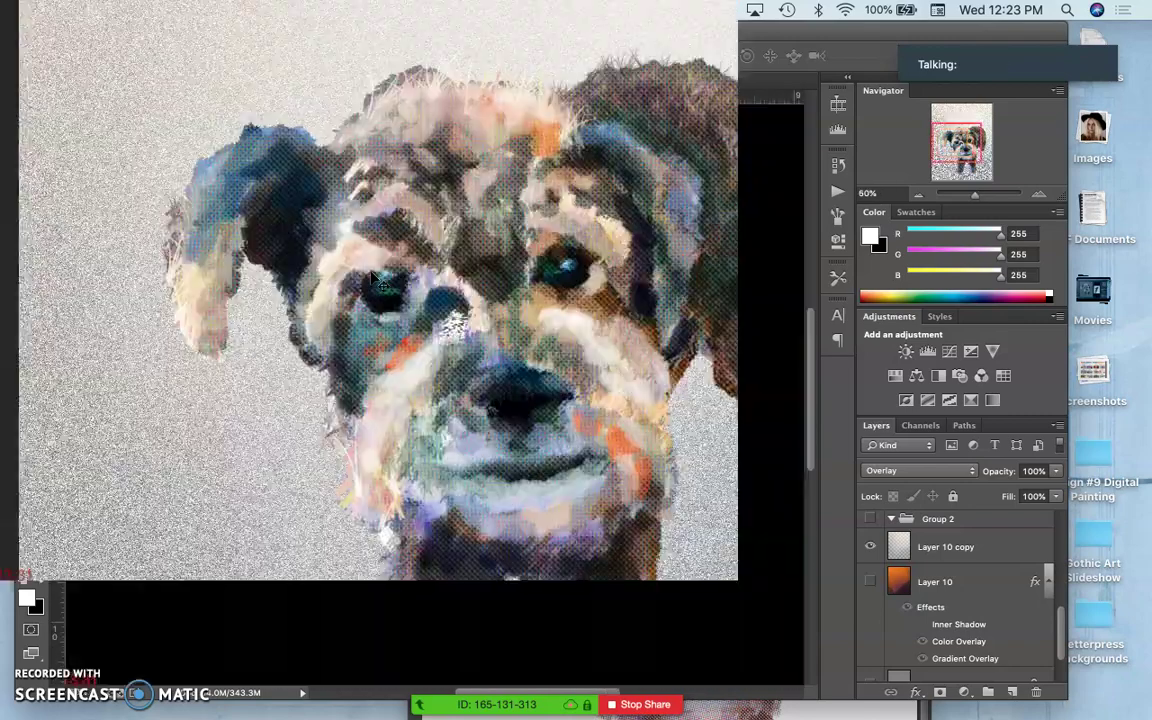
pyautogui.press('super+minus')
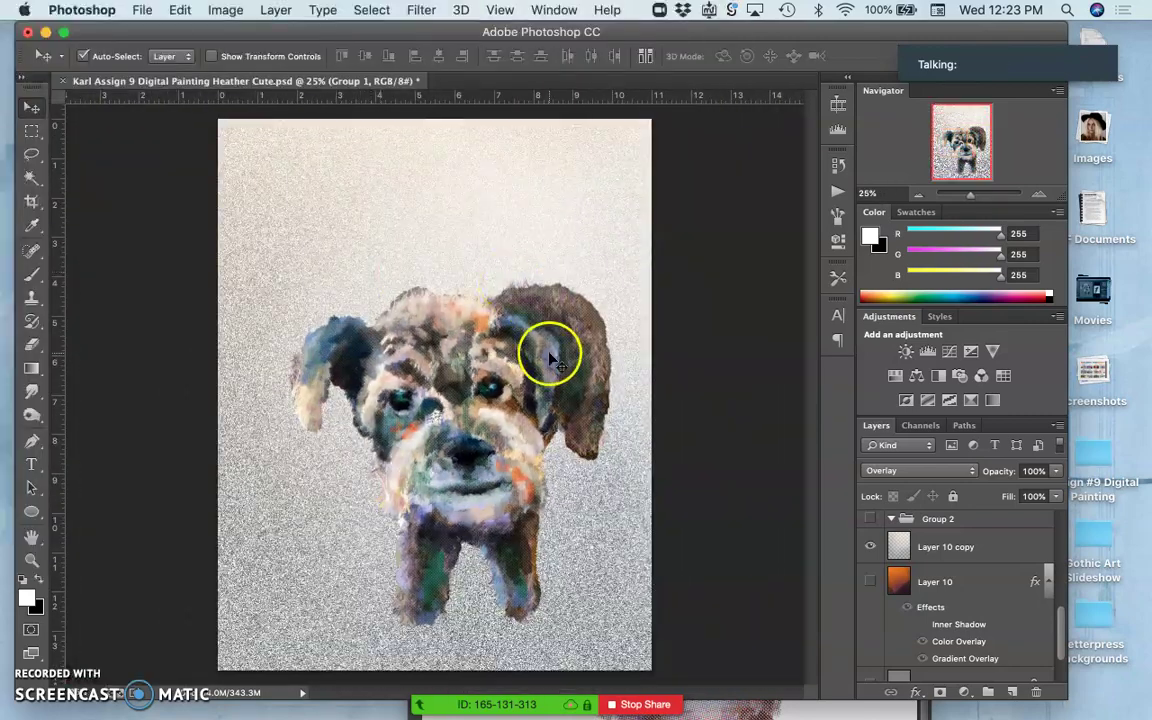
pyautogui.scroll(-1, 964, 643)
# Hide the Layer 10 copy noise texture, leaving a white background.
pyautogui.scroll(4, 970, 643)
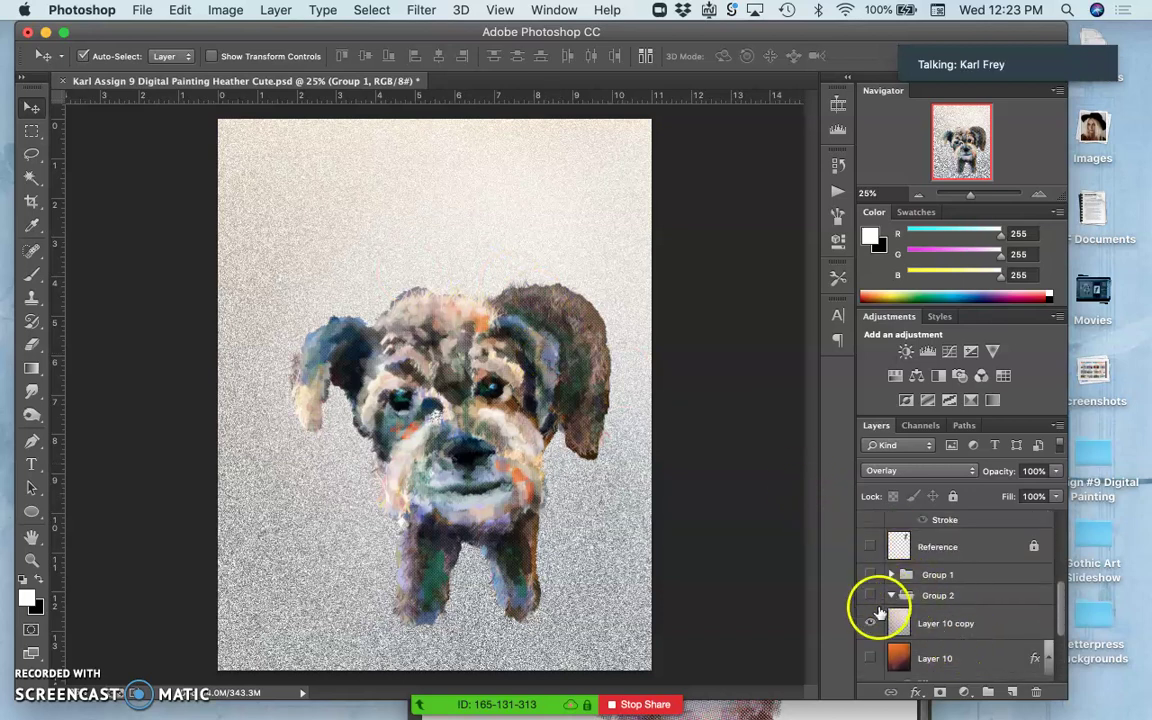
pyautogui.click(871, 624)
pyautogui.click(590, 413)
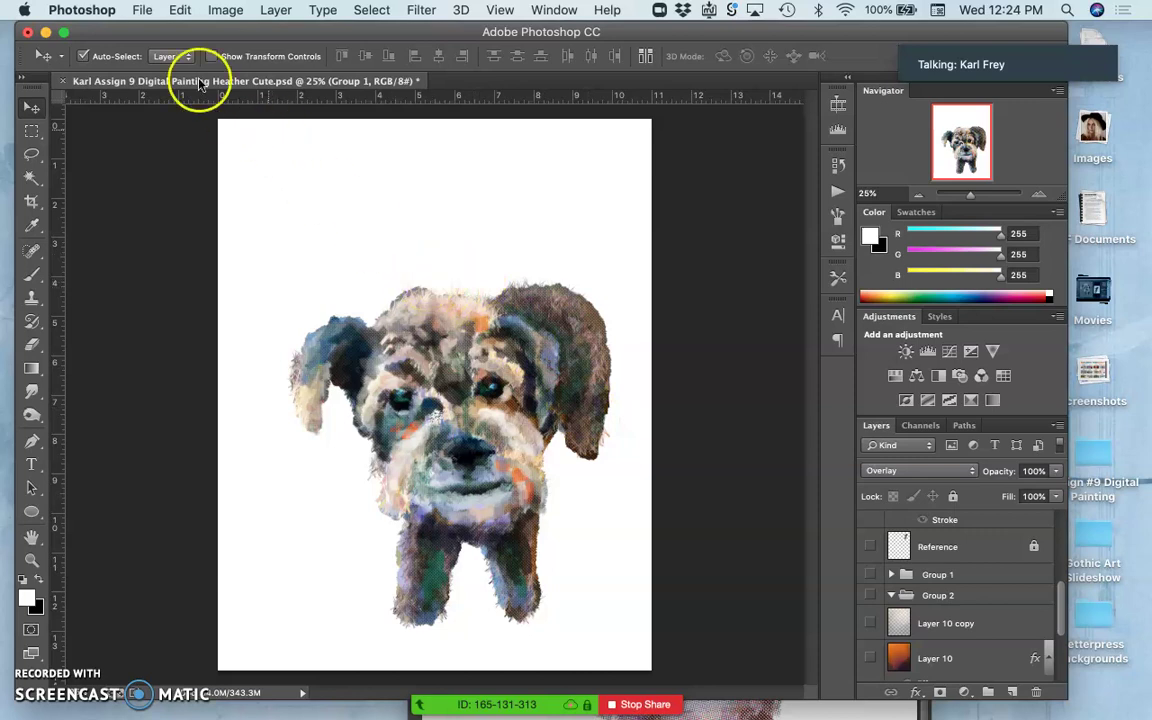
# Save a copy as JPEG with 'color' added to the name, ending 'Cute color.jpg'.
pyautogui.click(143, 10)
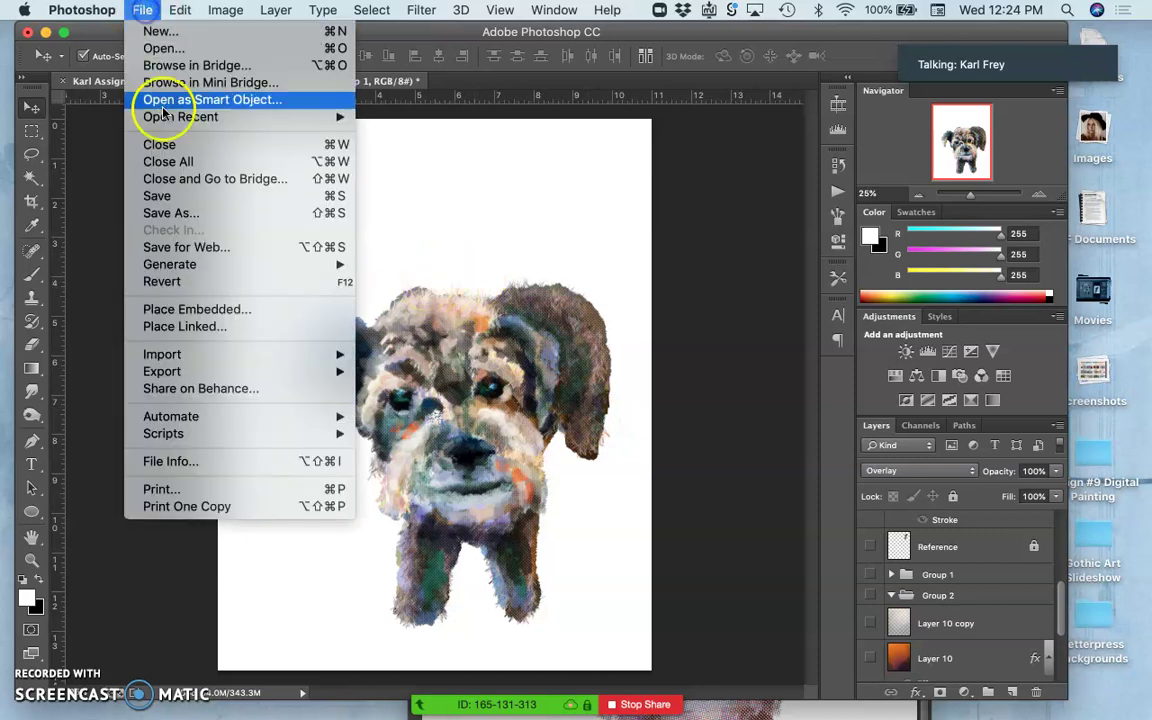
pyautogui.click(147, 213)
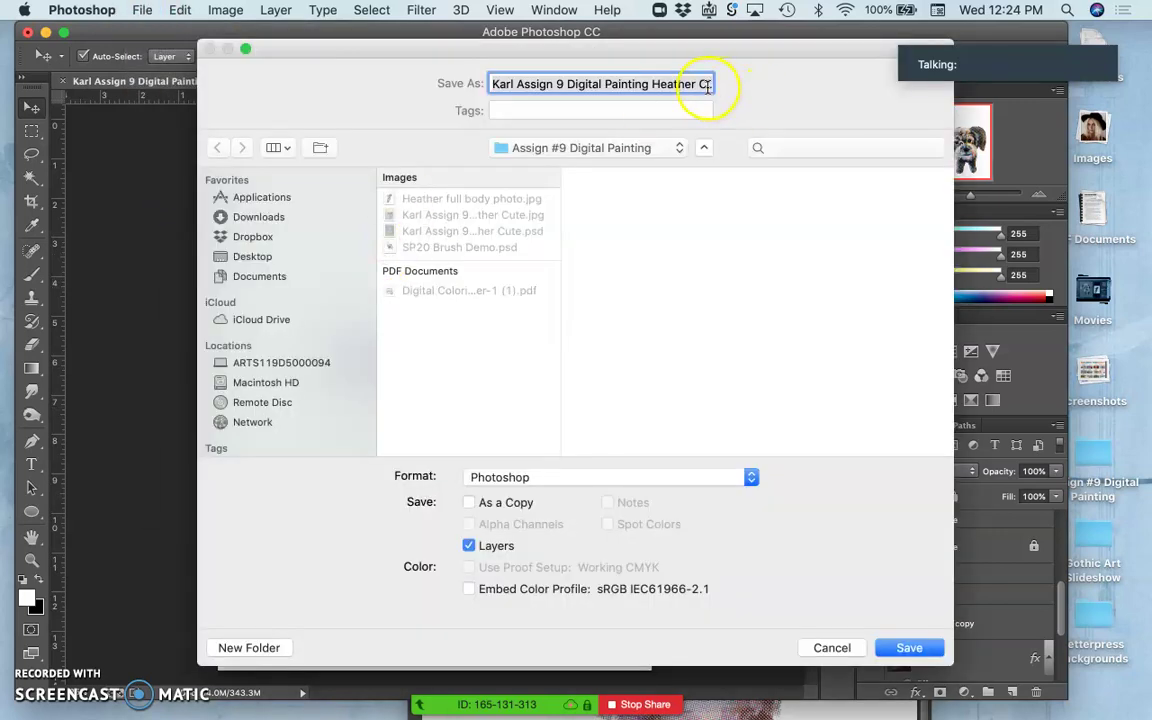
pyautogui.click(707, 86)
pyautogui.moveTo(720, 86); pyautogui.dragTo(764, 90)
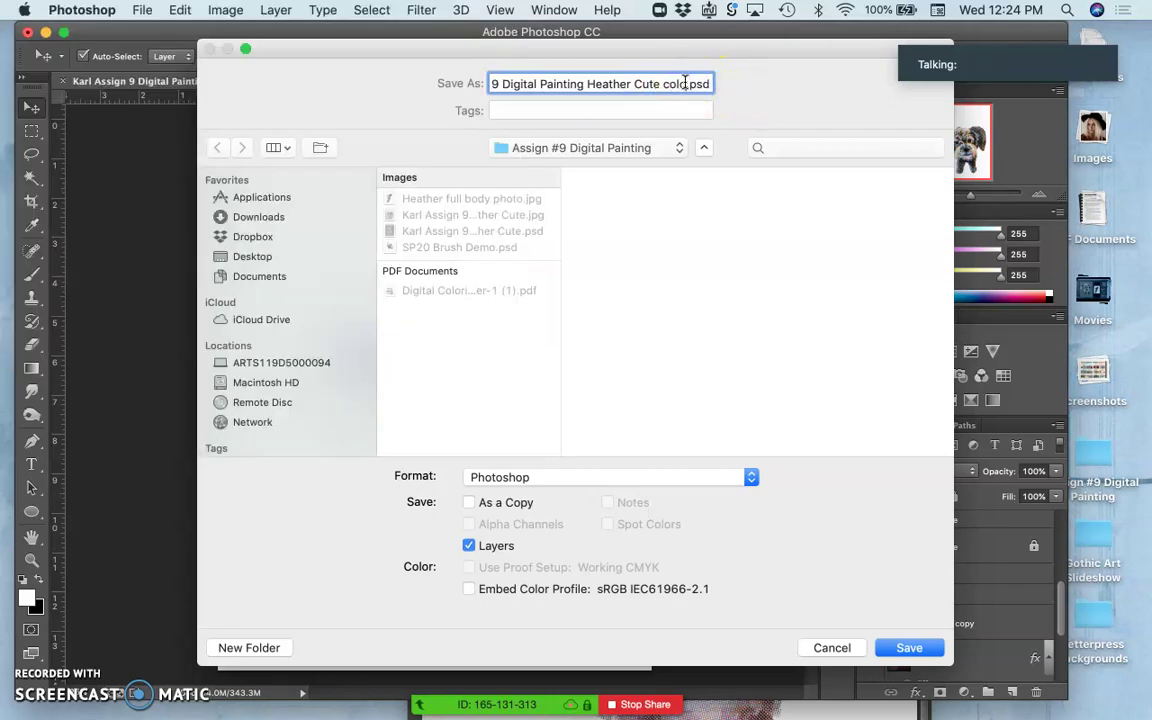
pyautogui.click(582, 477)
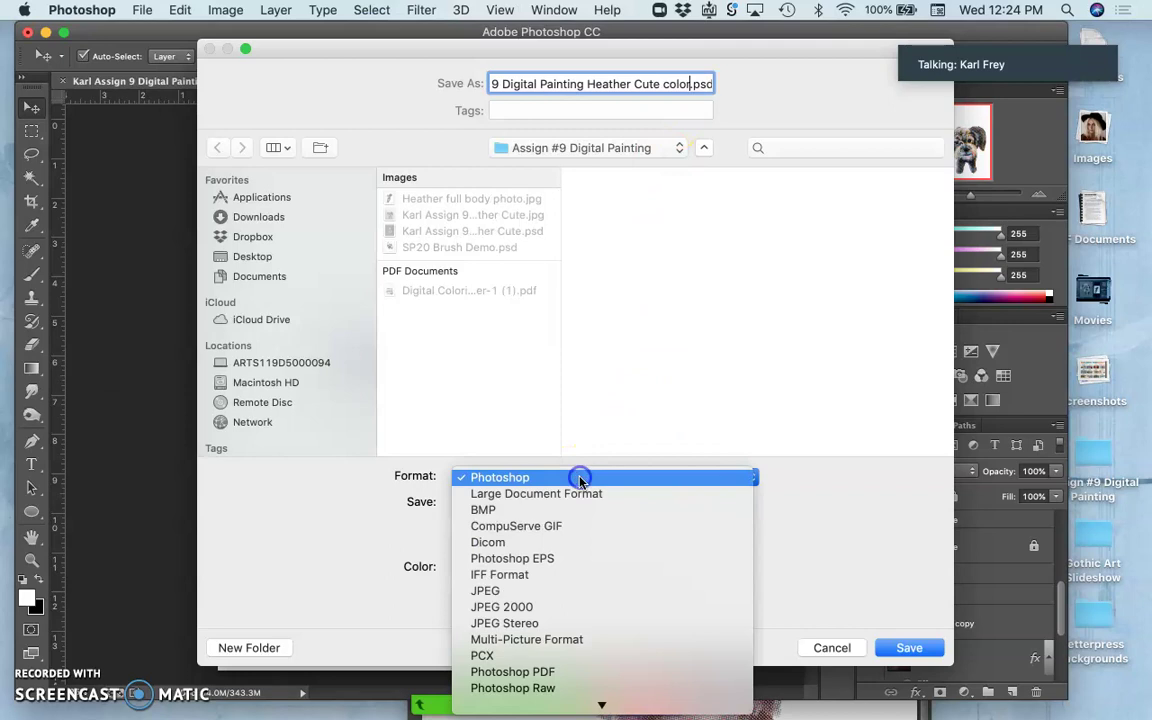
pyautogui.click(536, 594)
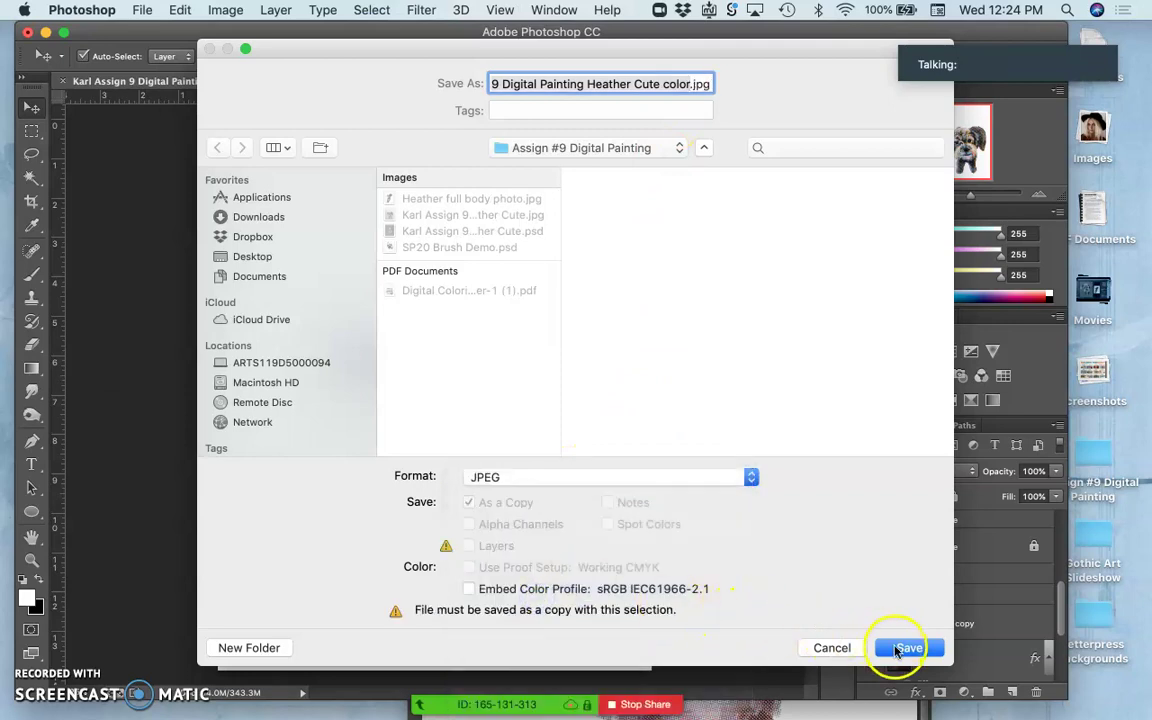
pyautogui.click(900, 648)
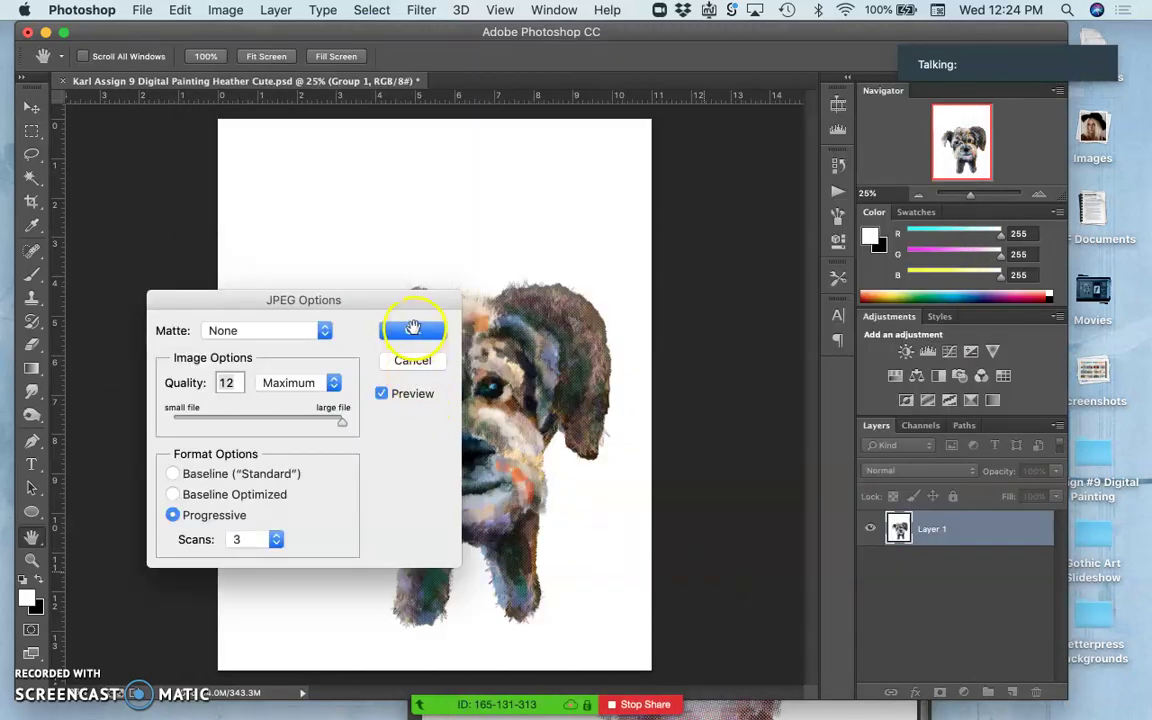
# Accept JPEG quality 12 (Maximum) to finish saving the JPEG copy.
pyautogui.click(413, 329)
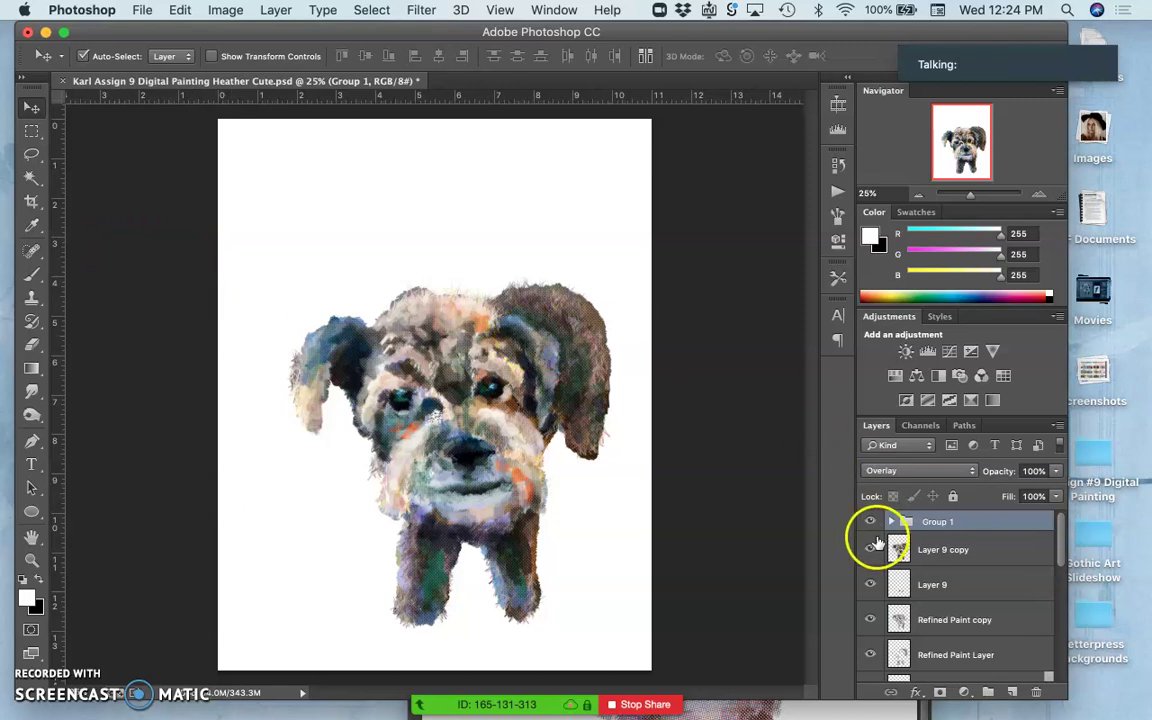
# Make the Reference layer visible and move the small dog photo to the canvas's bottom-left corner.
pyautogui.scroll(-10, 930, 610)
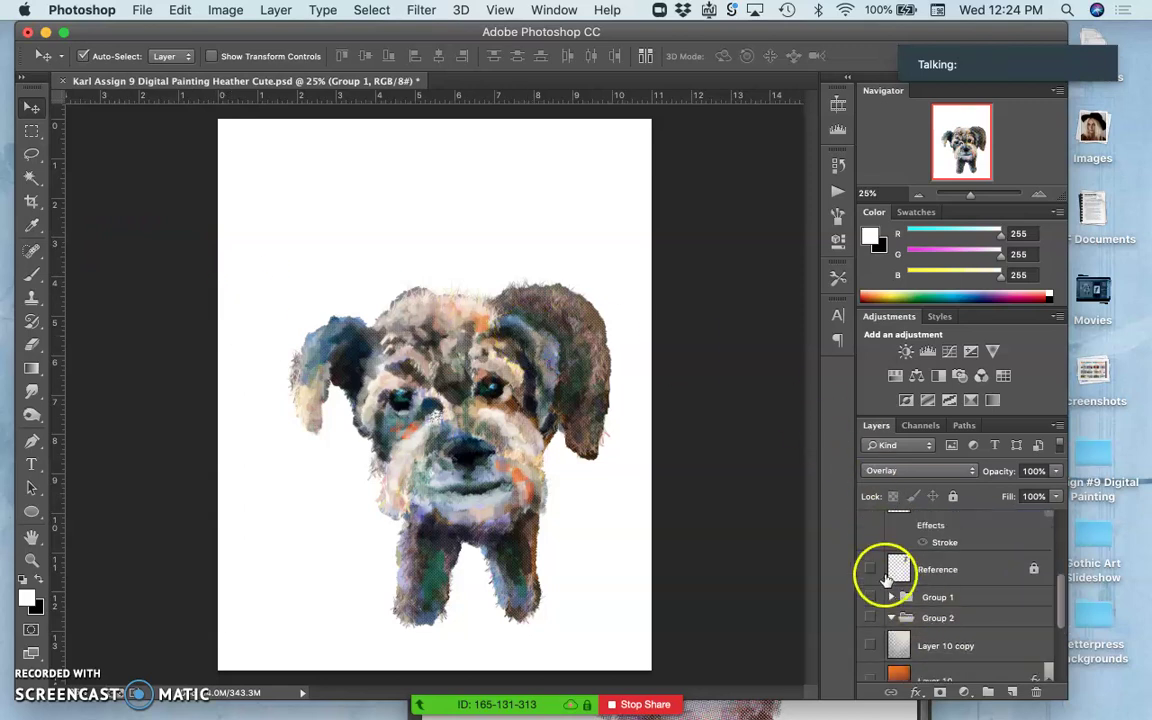
pyautogui.click(870, 569)
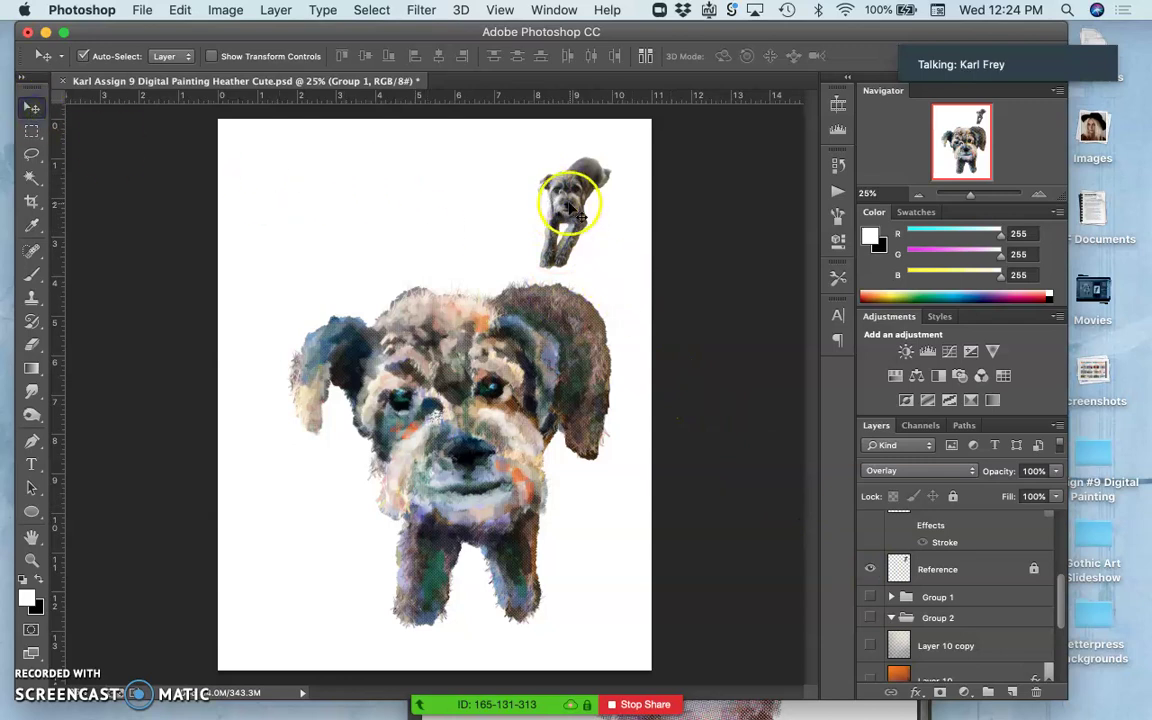
pyautogui.moveTo(567, 200); pyautogui.dragTo(424, 311)
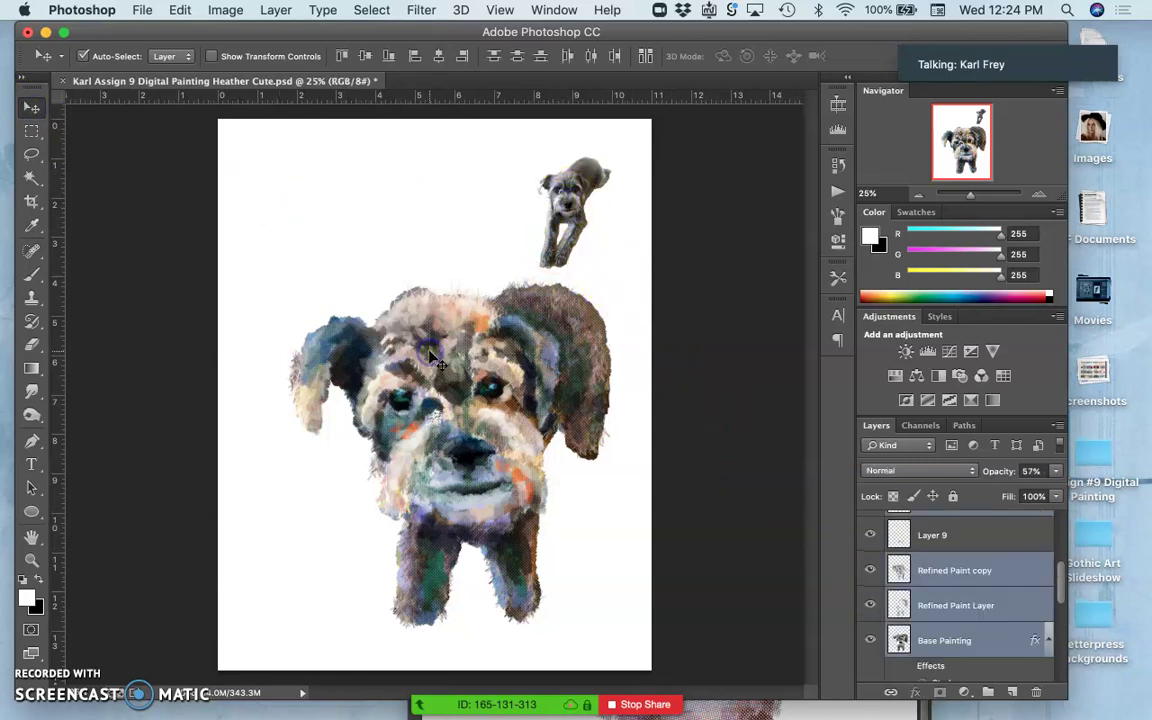
pyautogui.click(955, 574)
pyautogui.scroll(3, 950, 572)
pyautogui.scroll(-10, 951, 573)
pyautogui.click(948, 607)
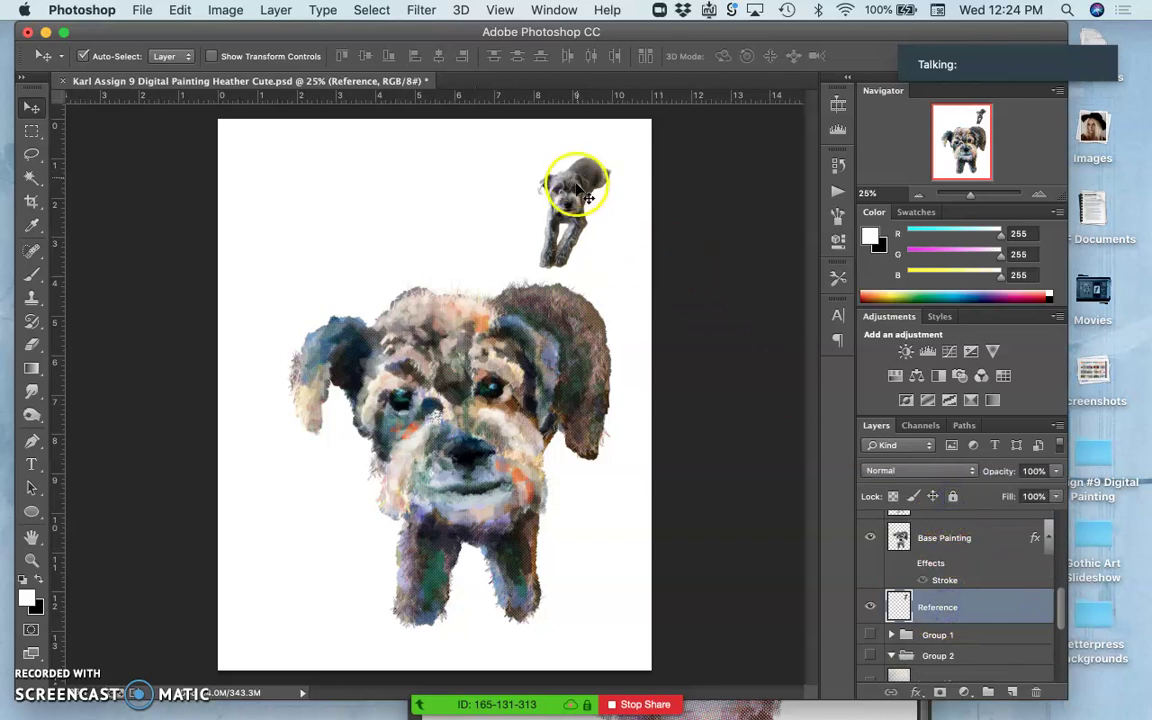
pyautogui.moveTo(492, 250); pyautogui.dragTo(283, 556)
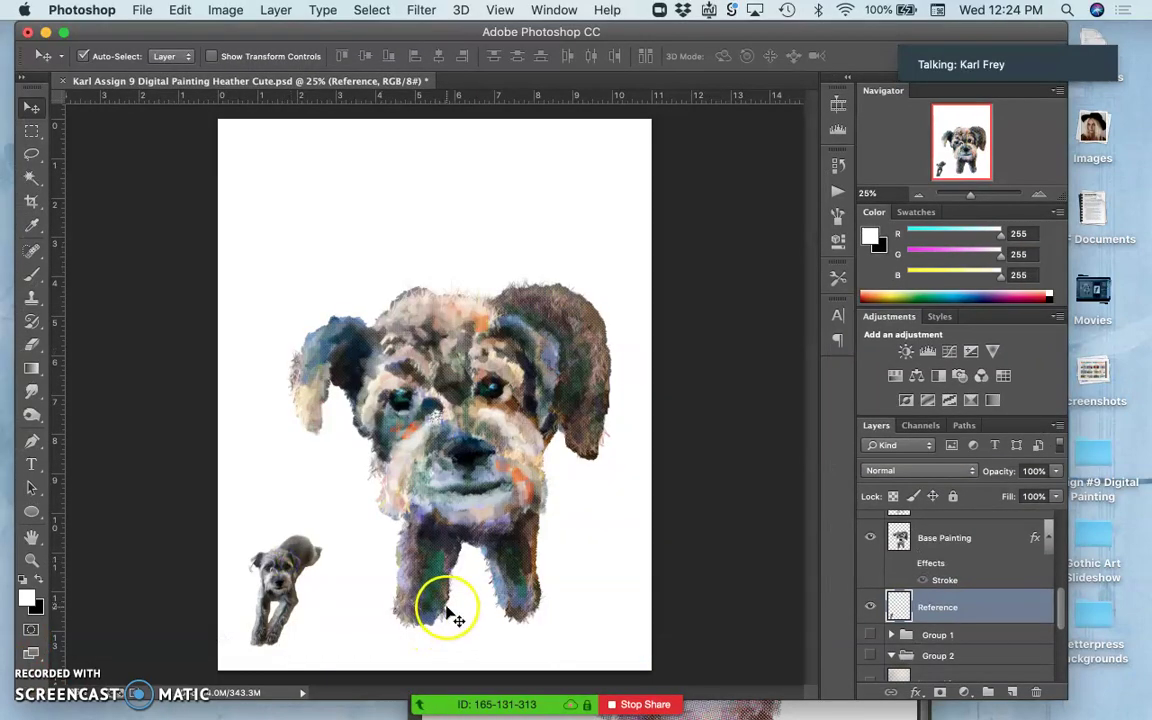
# Crop the canvas to trim the top and left margins around the portrait and reference photo.
pyautogui.click(33, 198)
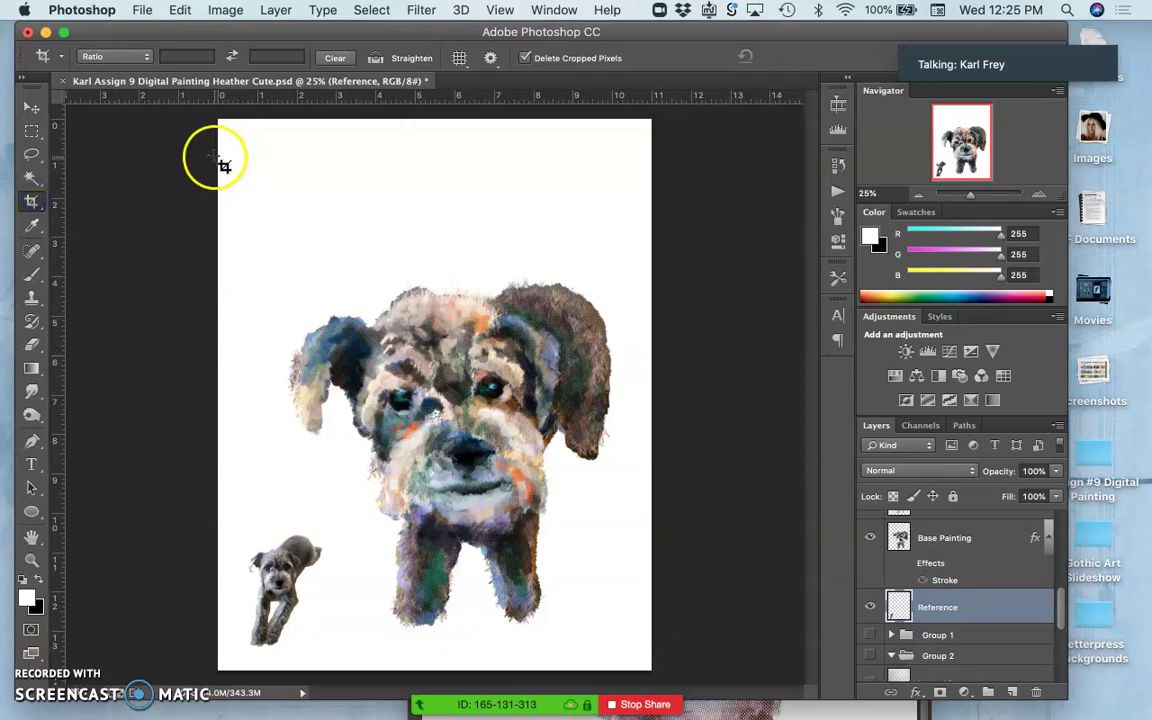
pyautogui.moveTo(217, 159); pyautogui.dragTo(629, 664)
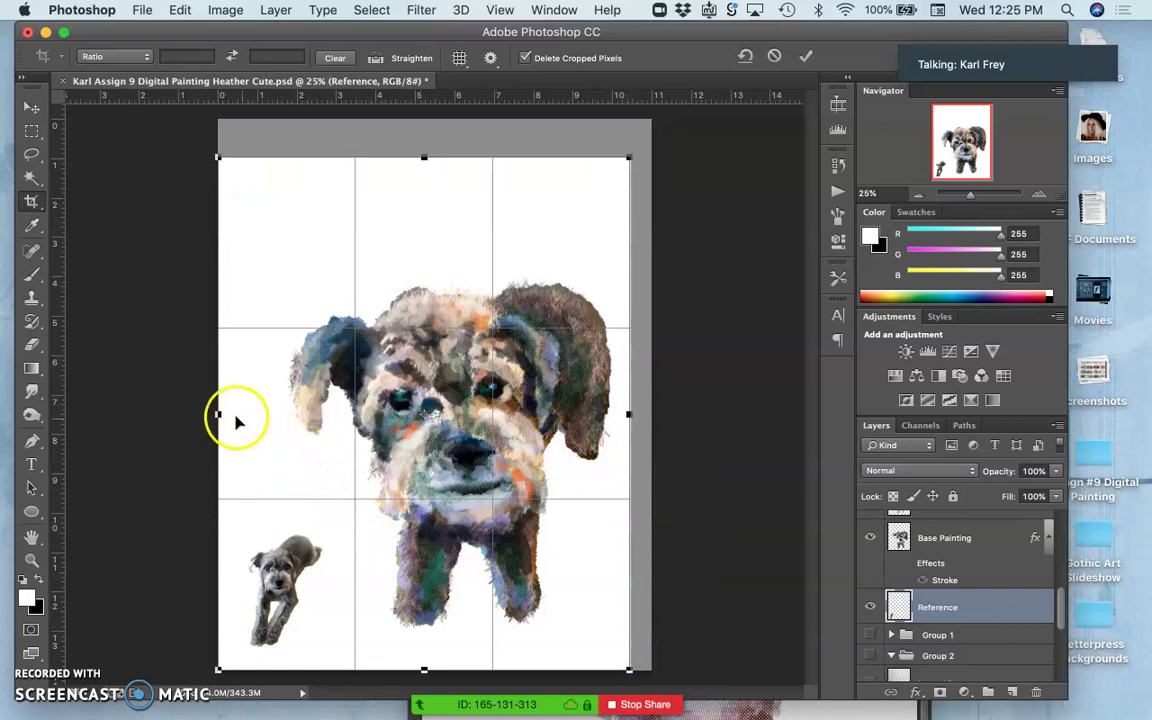
pyautogui.moveTo(220, 413); pyautogui.dragTo(243, 418)
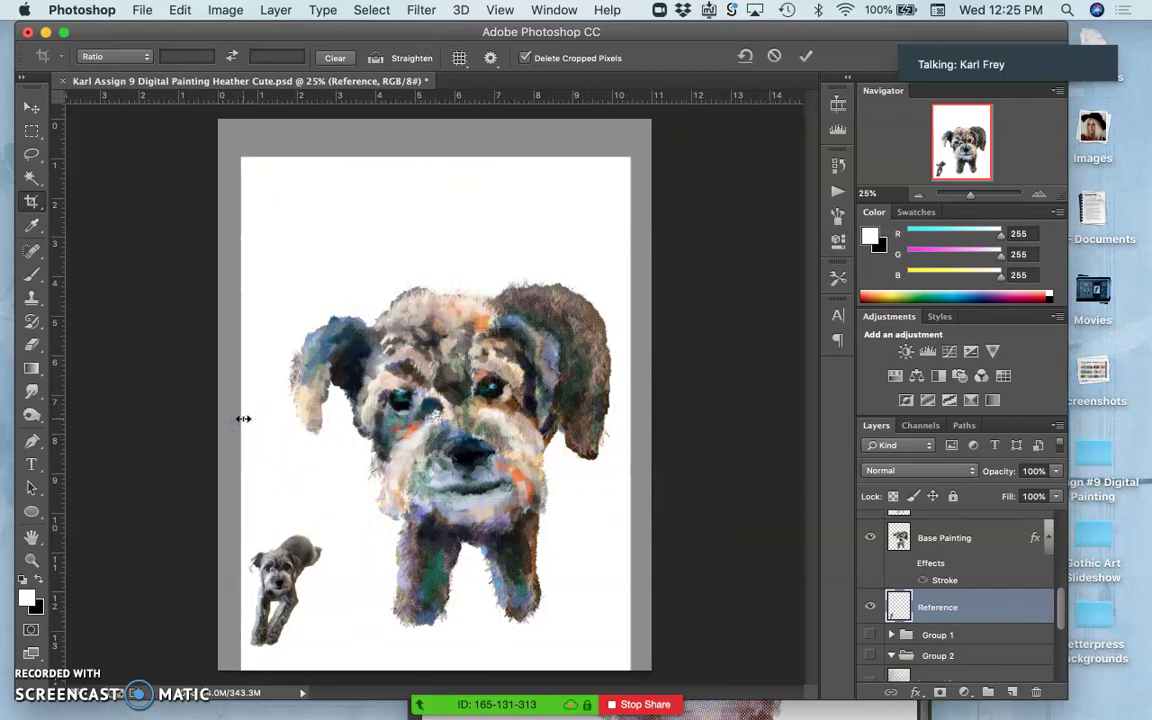
pyautogui.press('Return')
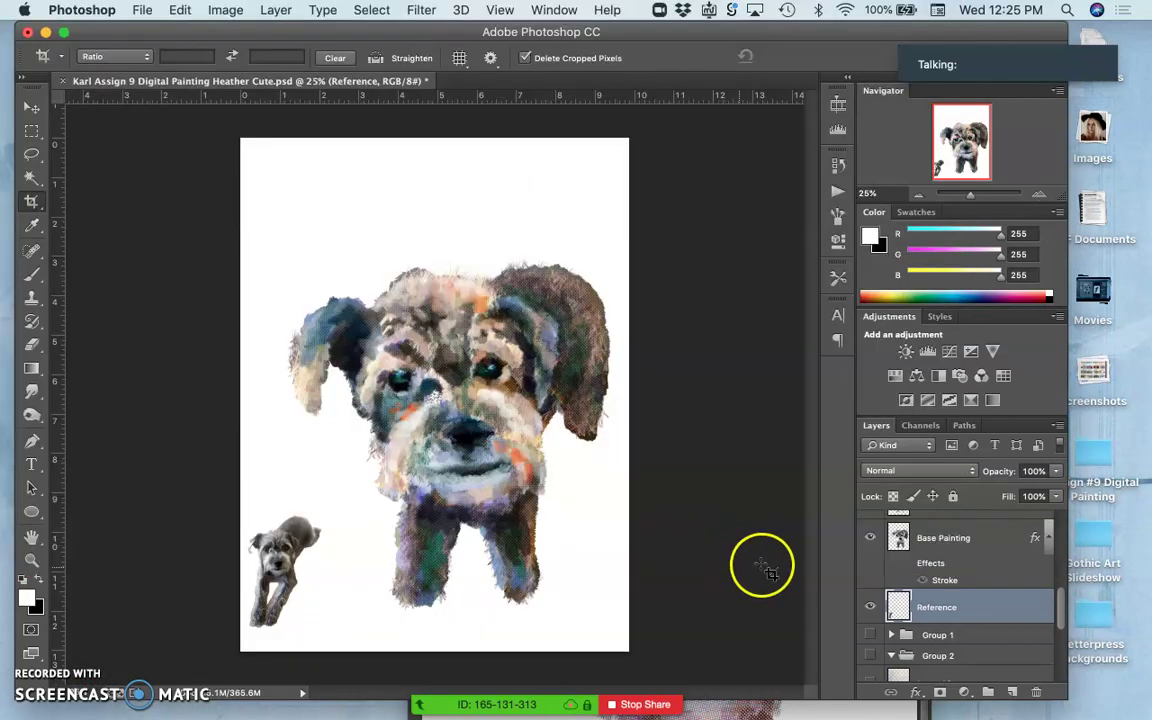